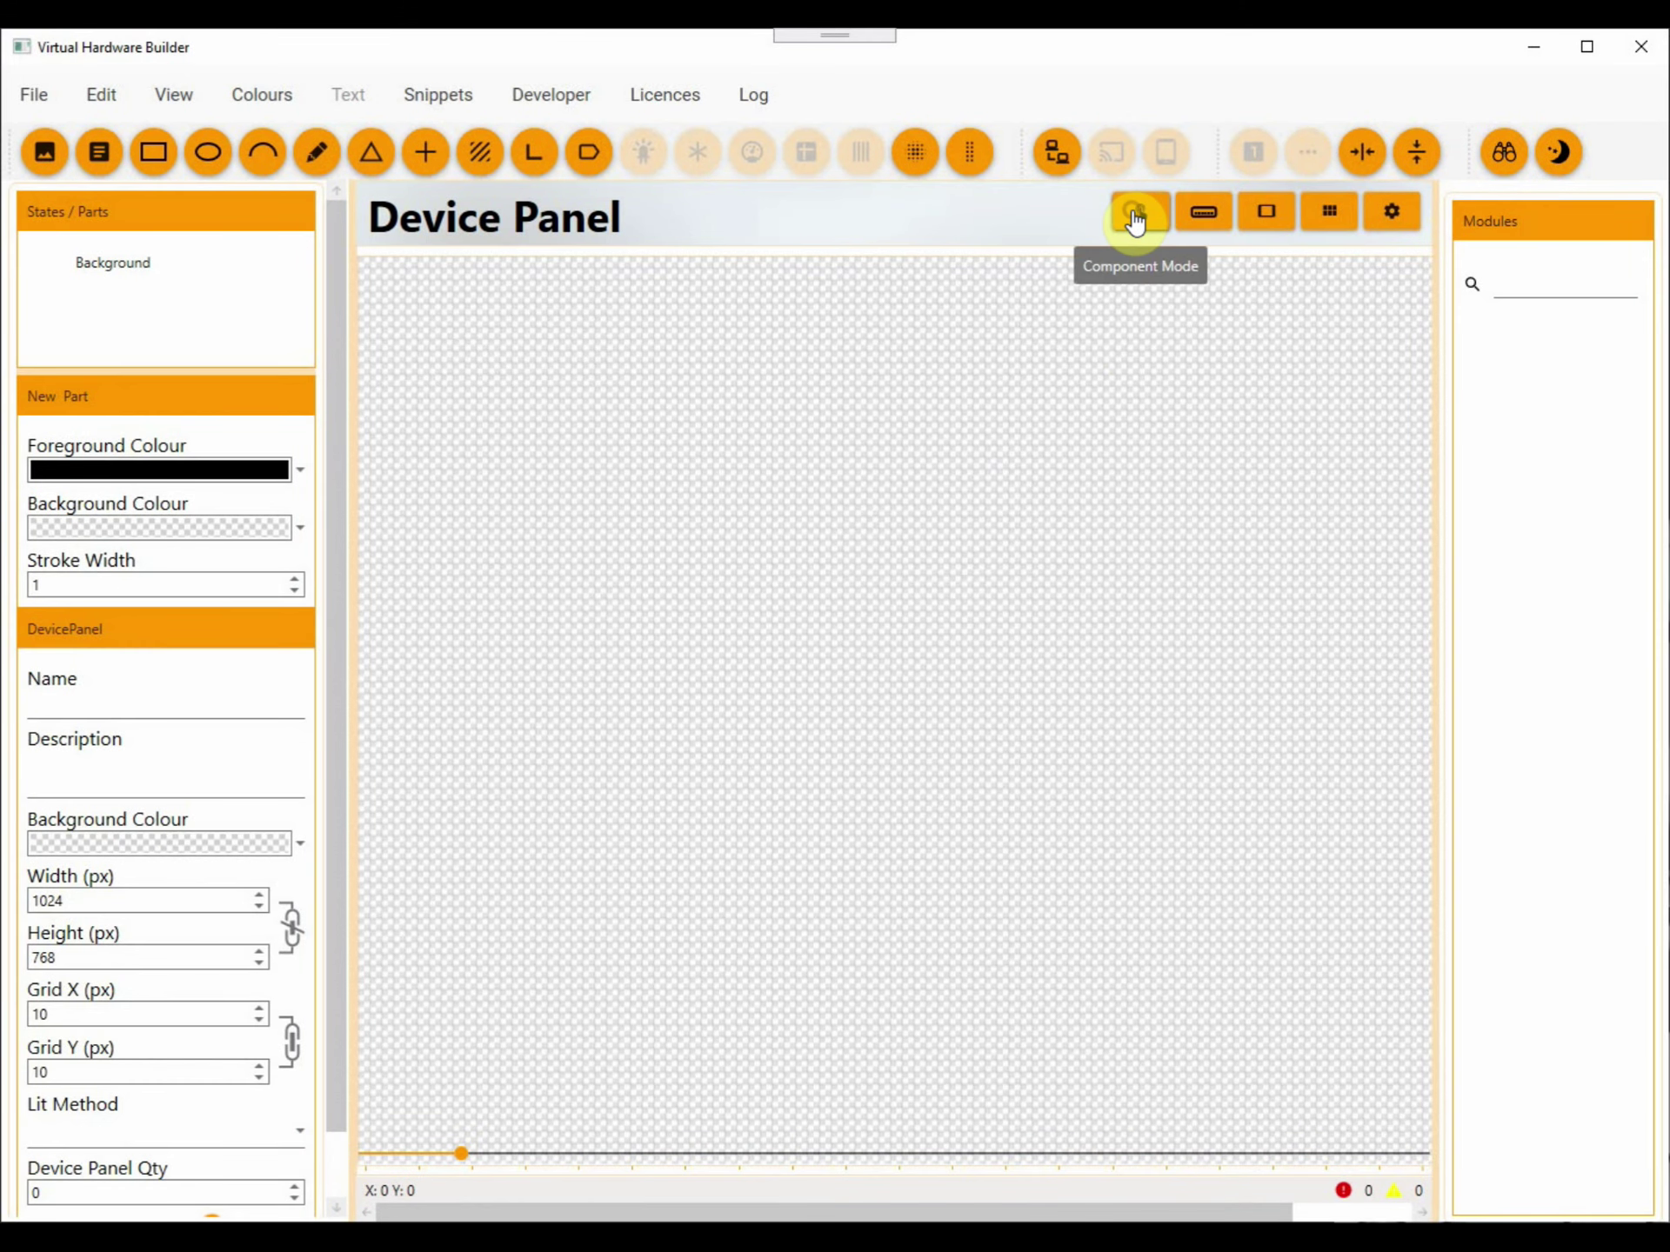
Step: Switch to Component Mode and make the component an LED type
click(1135, 219)
drag(342, 540, 355, 750)
click(202, 1062)
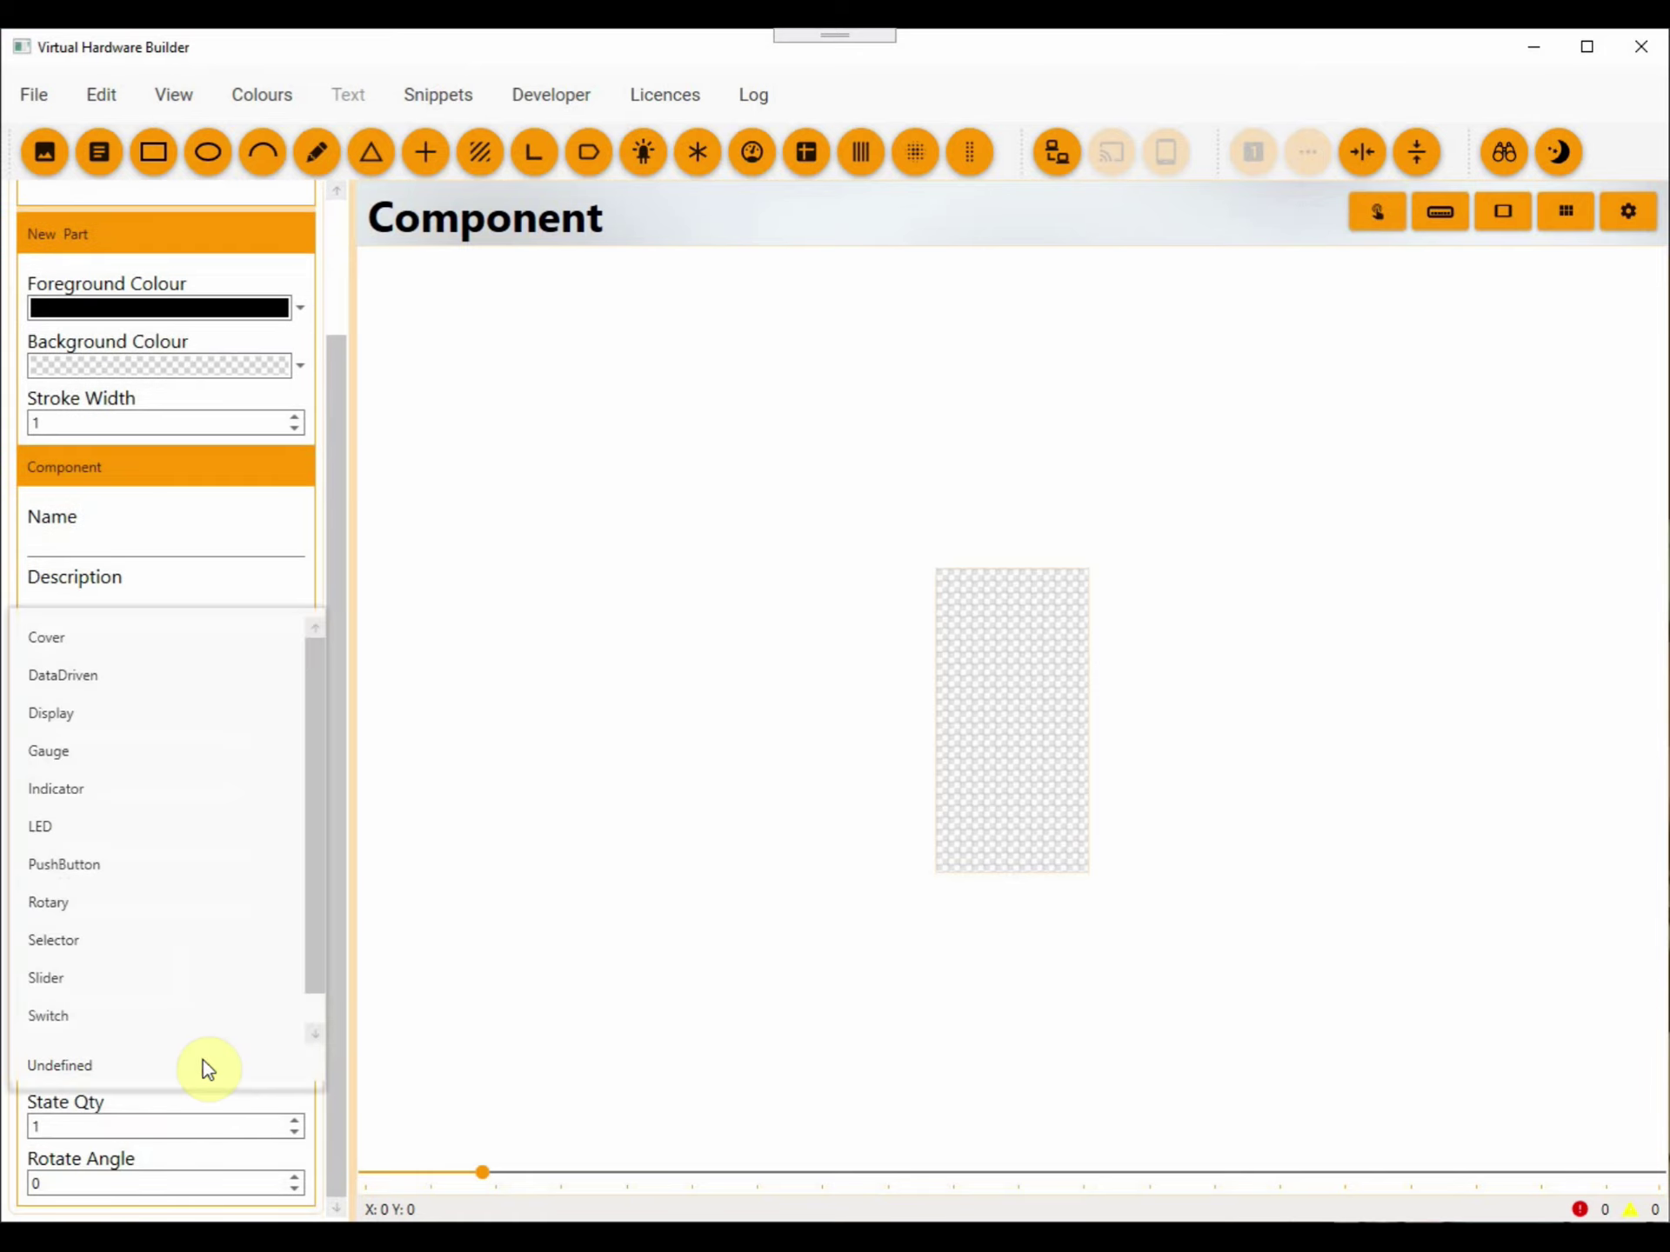
click(115, 832)
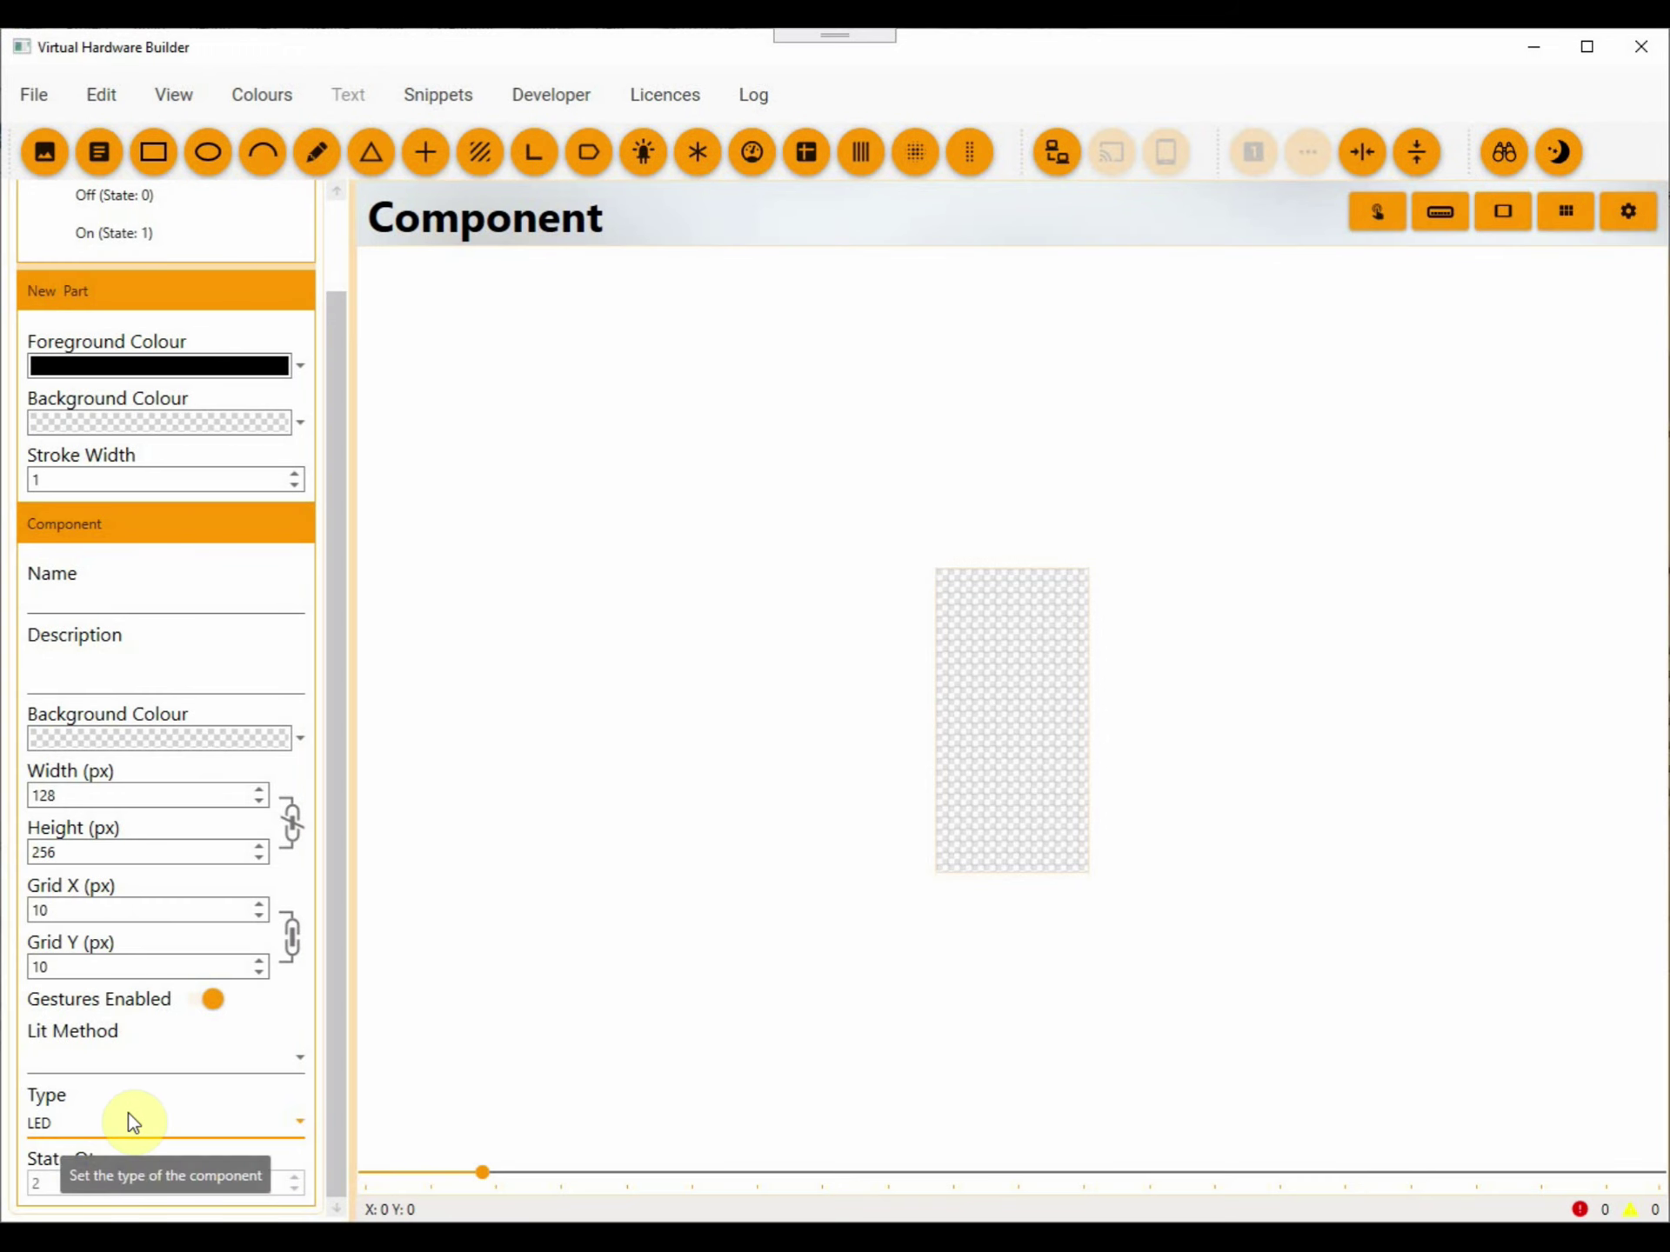
Step: Resize the component canvas from 128 × 256 to 40 × 40 px
click(131, 793)
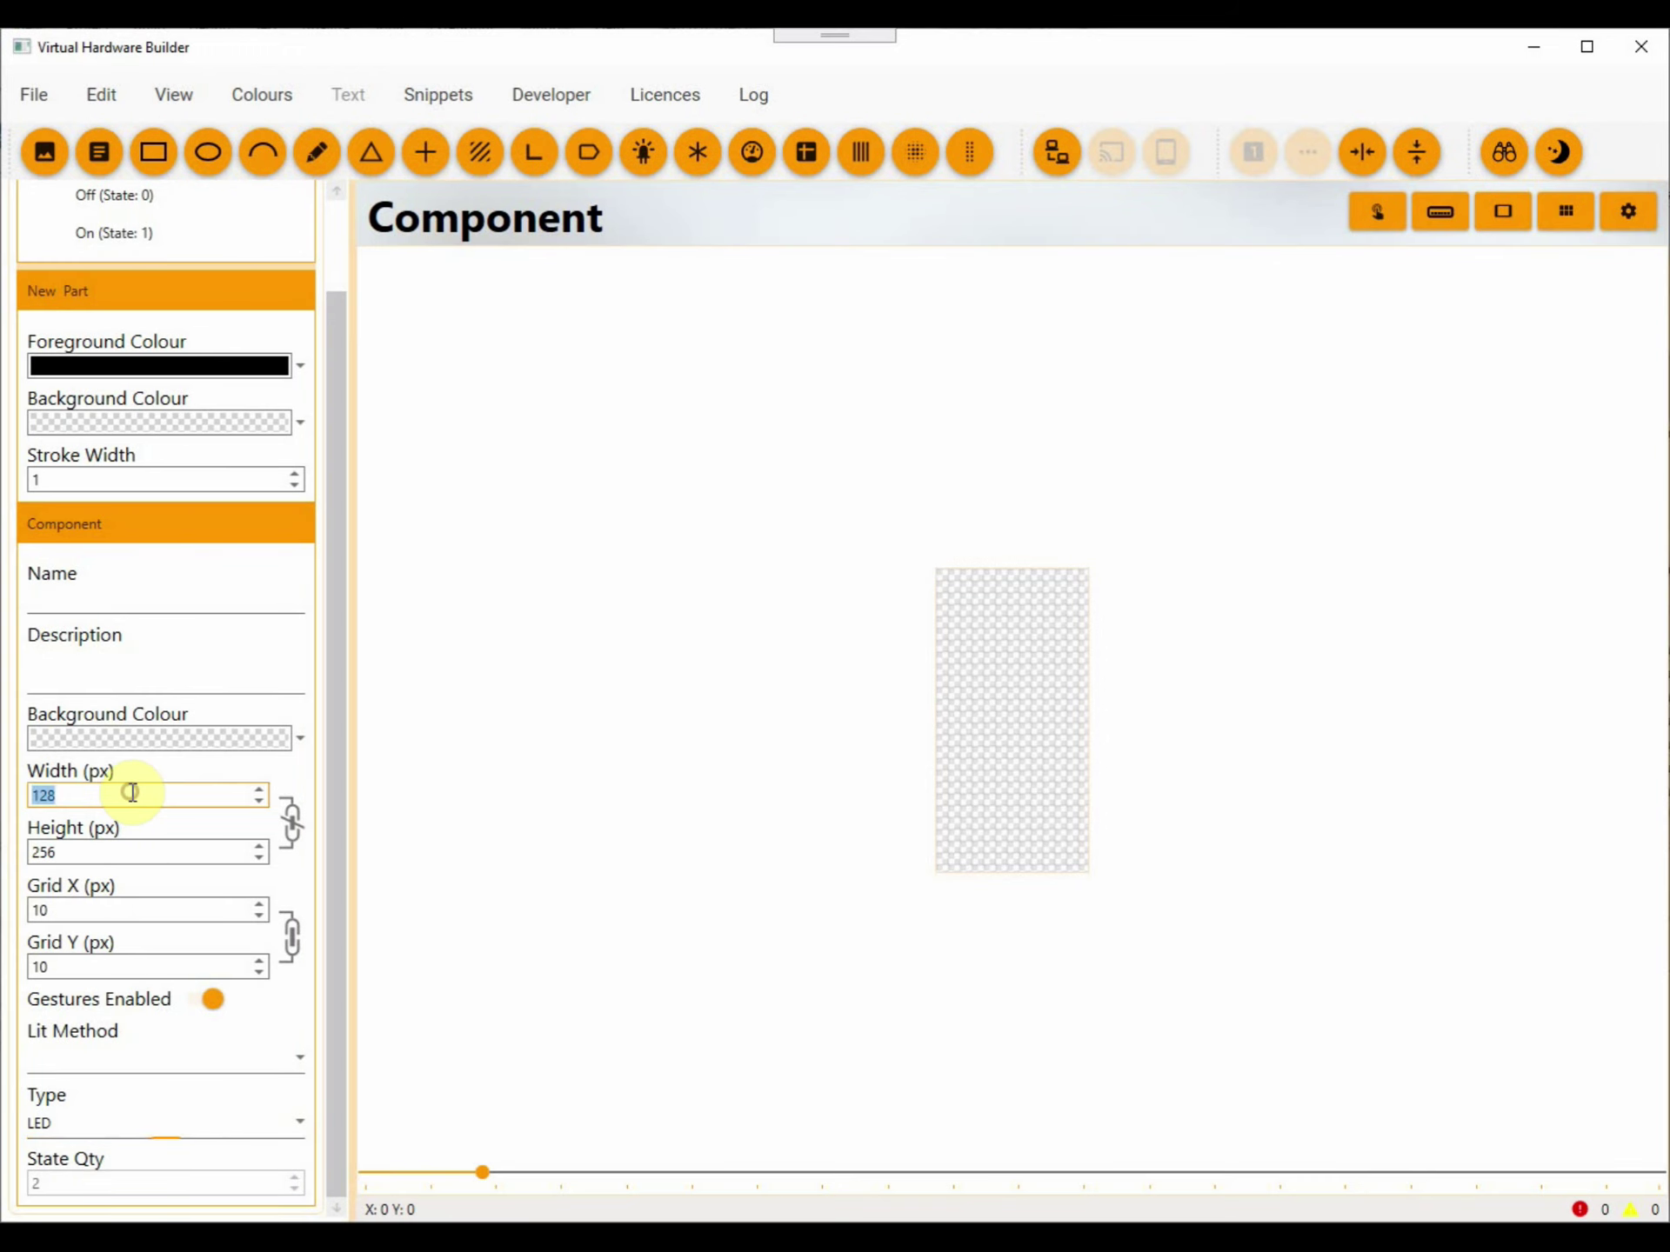
text(40)
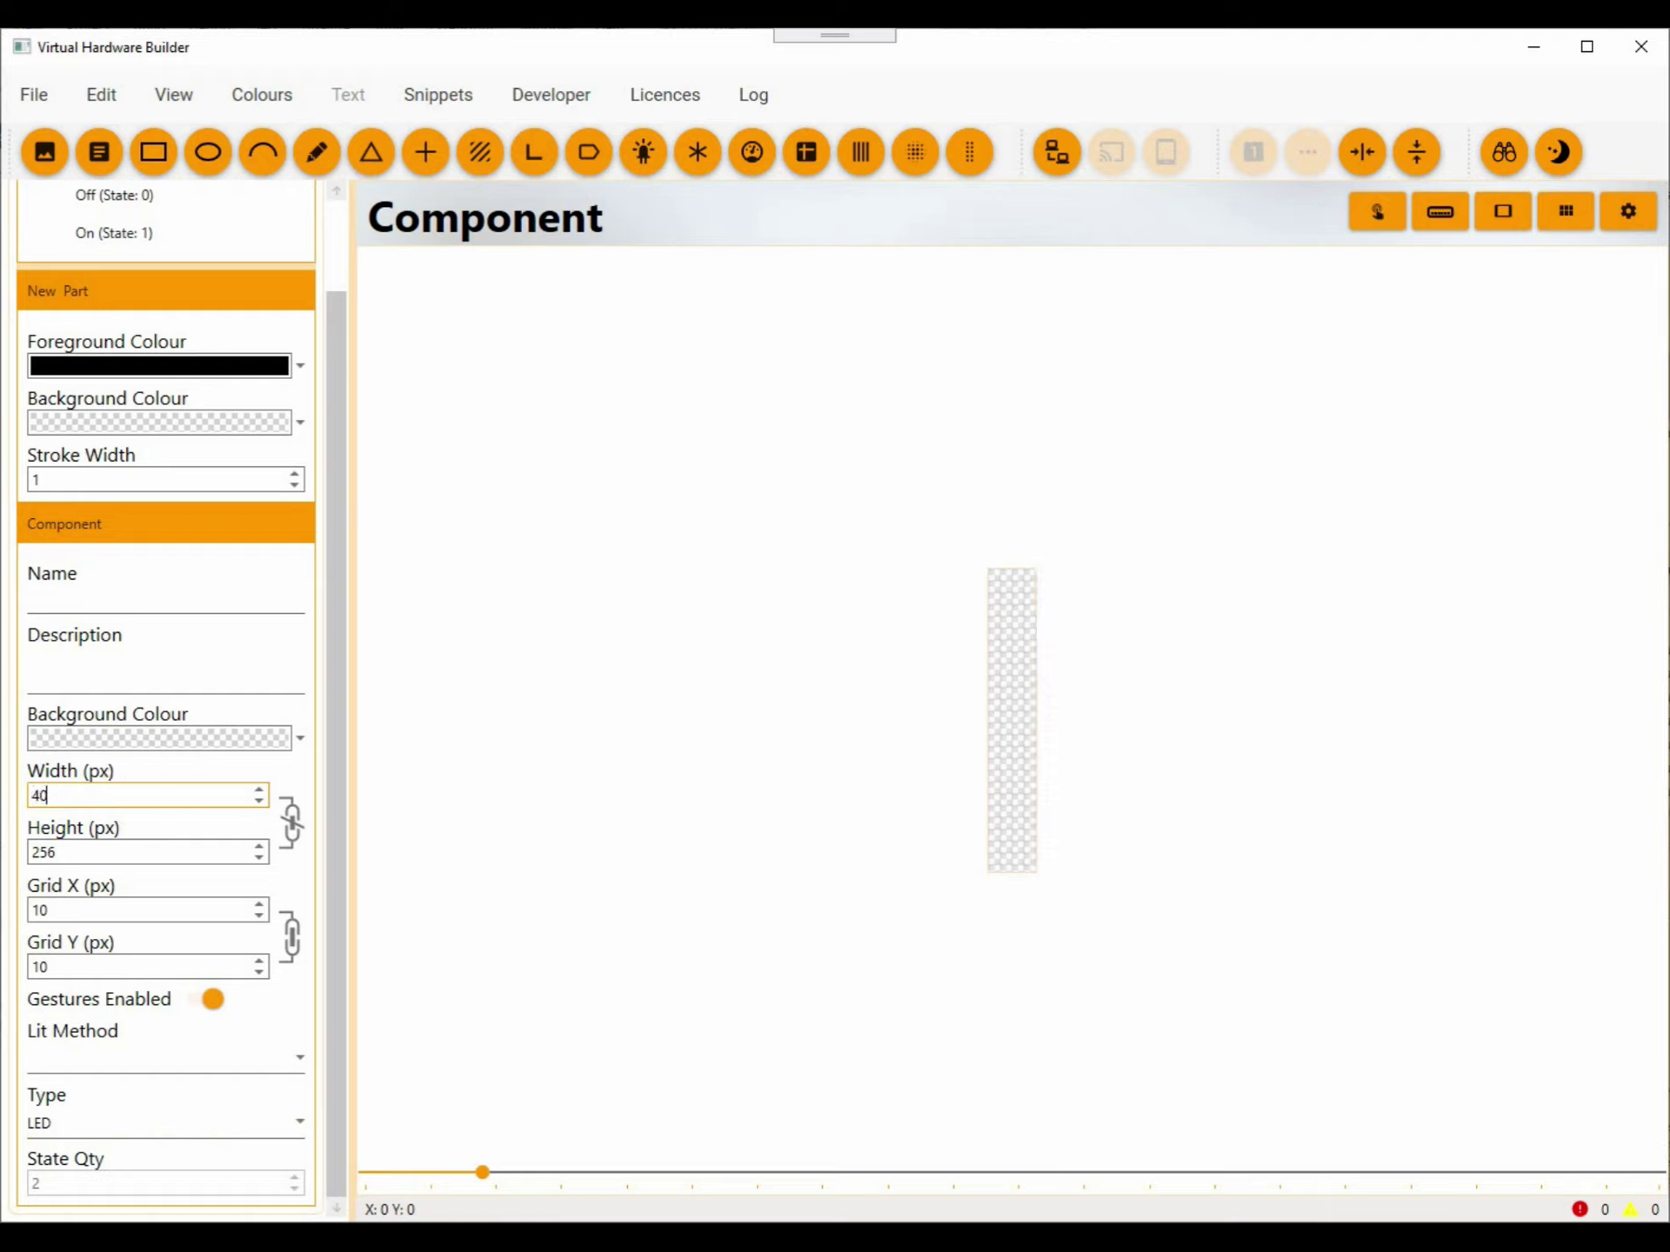
key(Tab)
text(40)
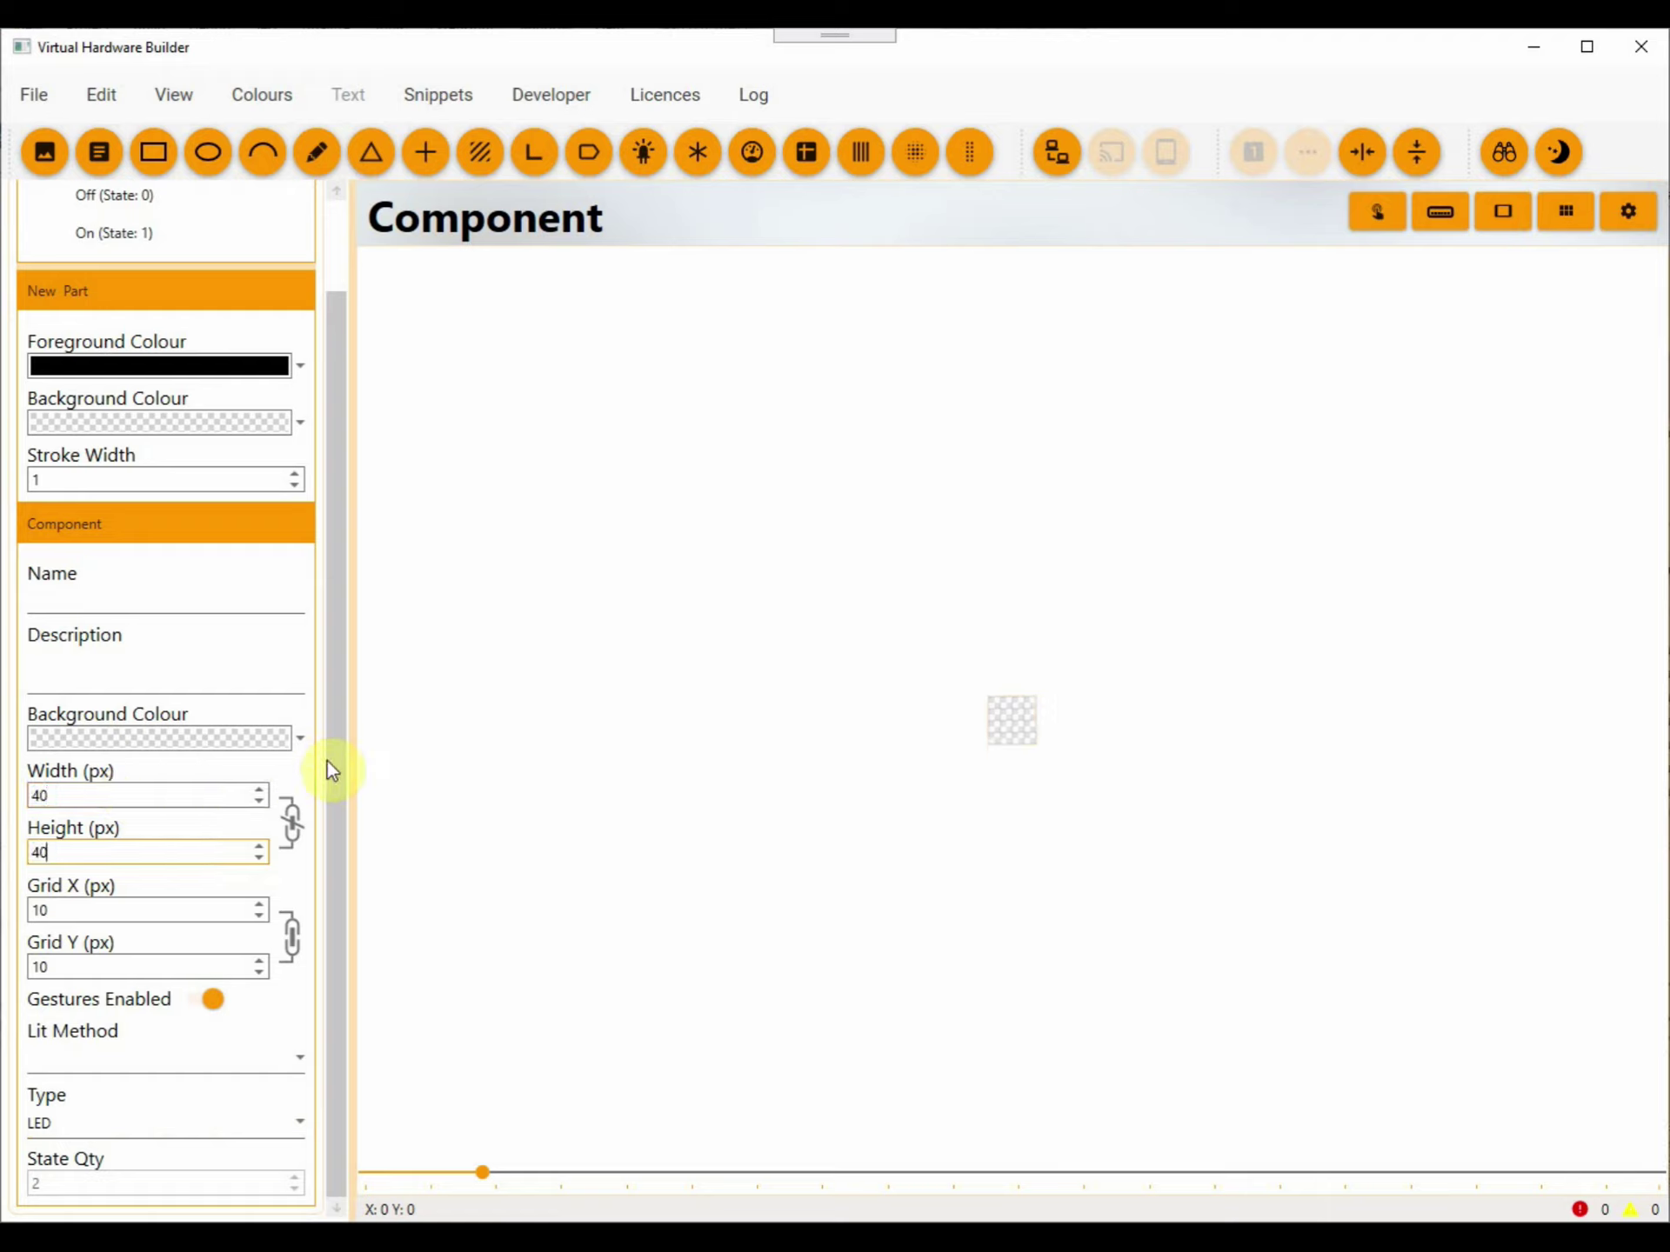
drag(337, 760, 341, 559)
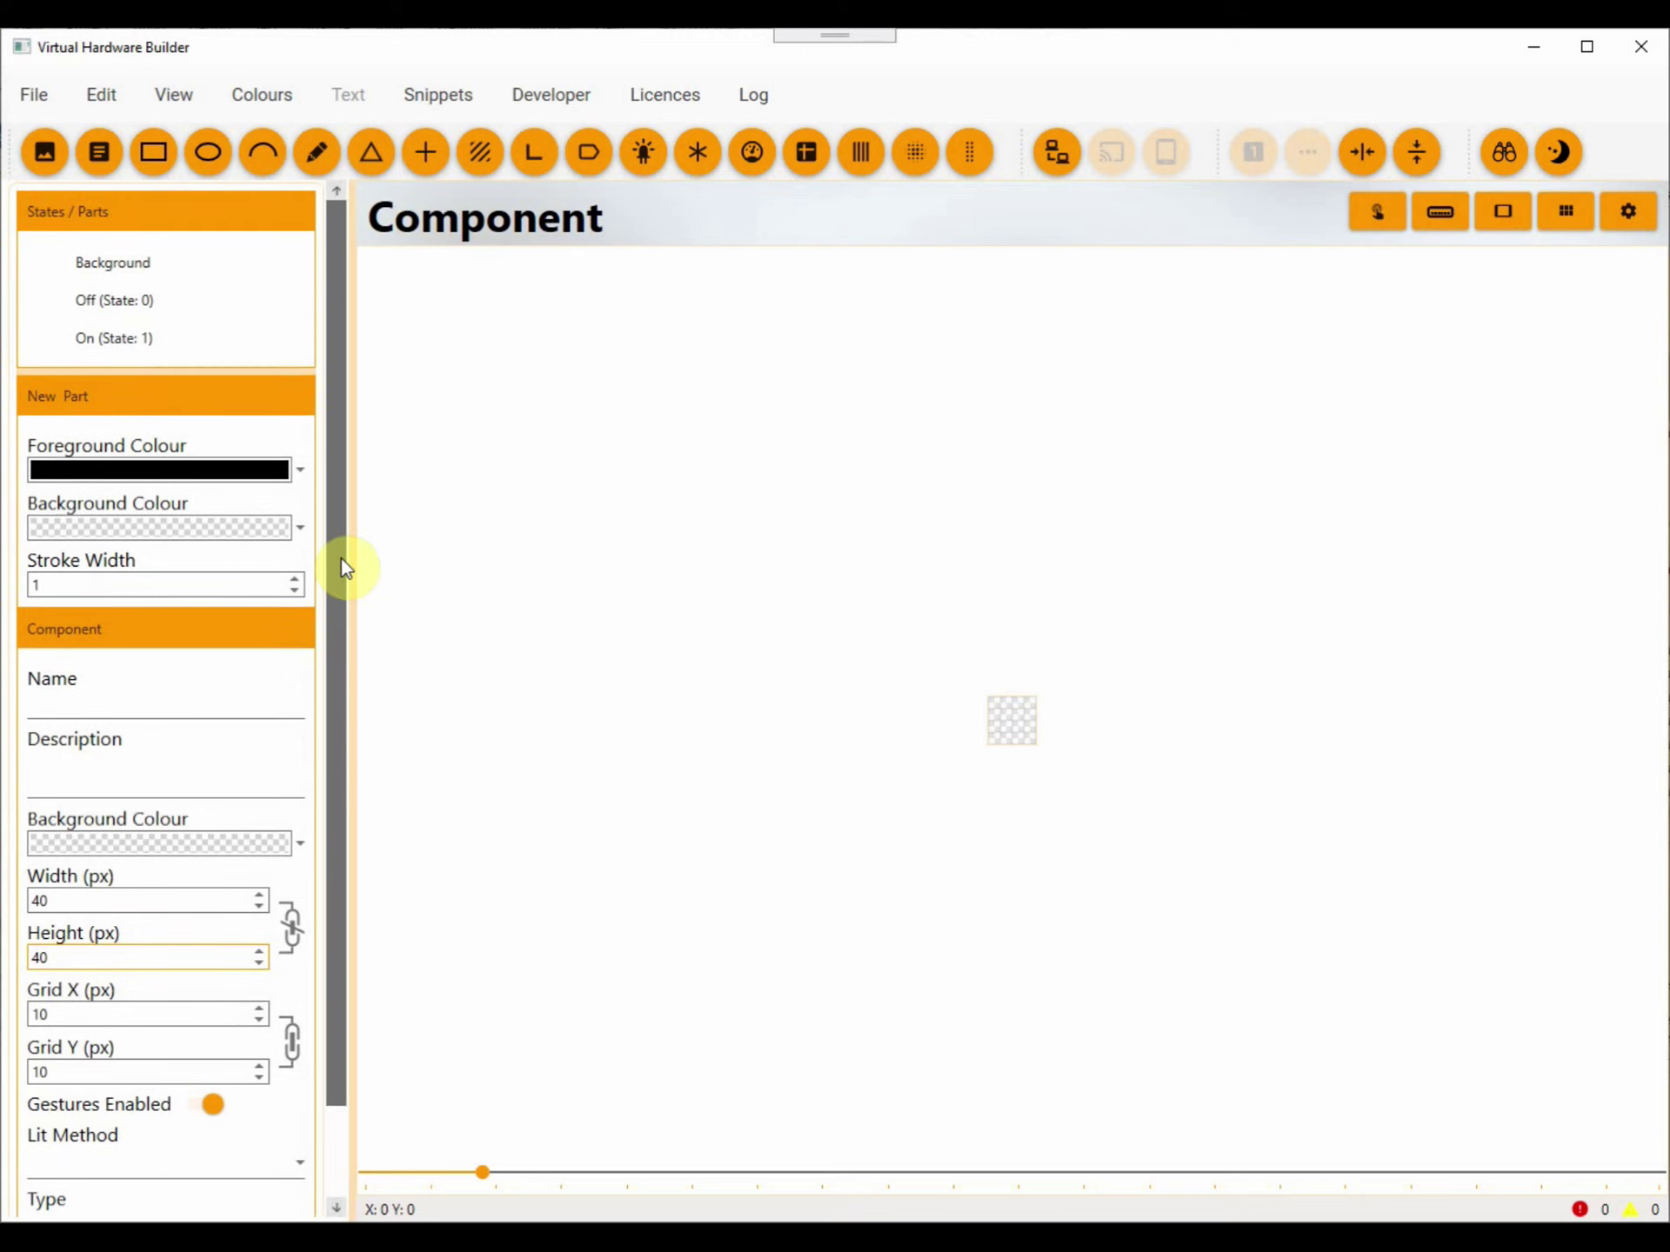
click(146, 339)
Step: Add an LED part to the On state, aspect-locked at 40 × 40 px, centred horizontally and vertically
scroll(910, 691, up, 8)
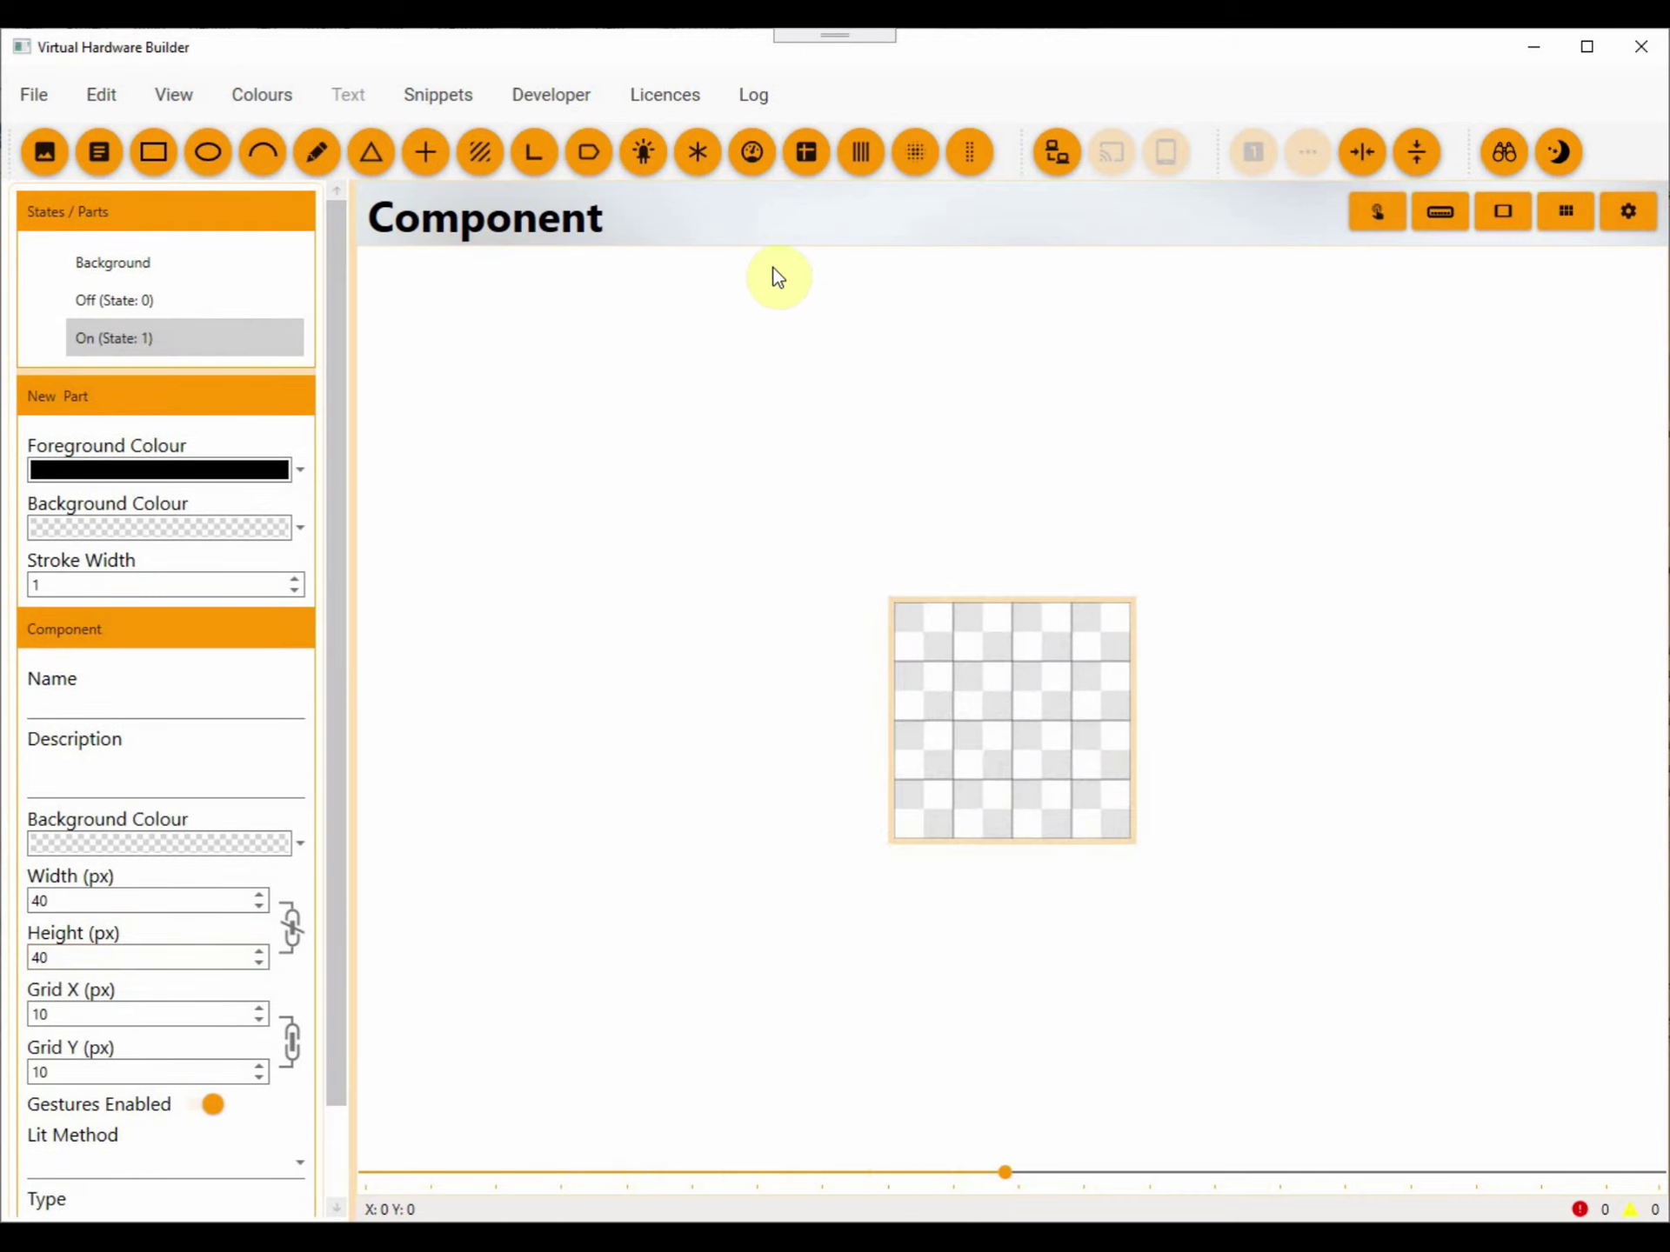
click(646, 171)
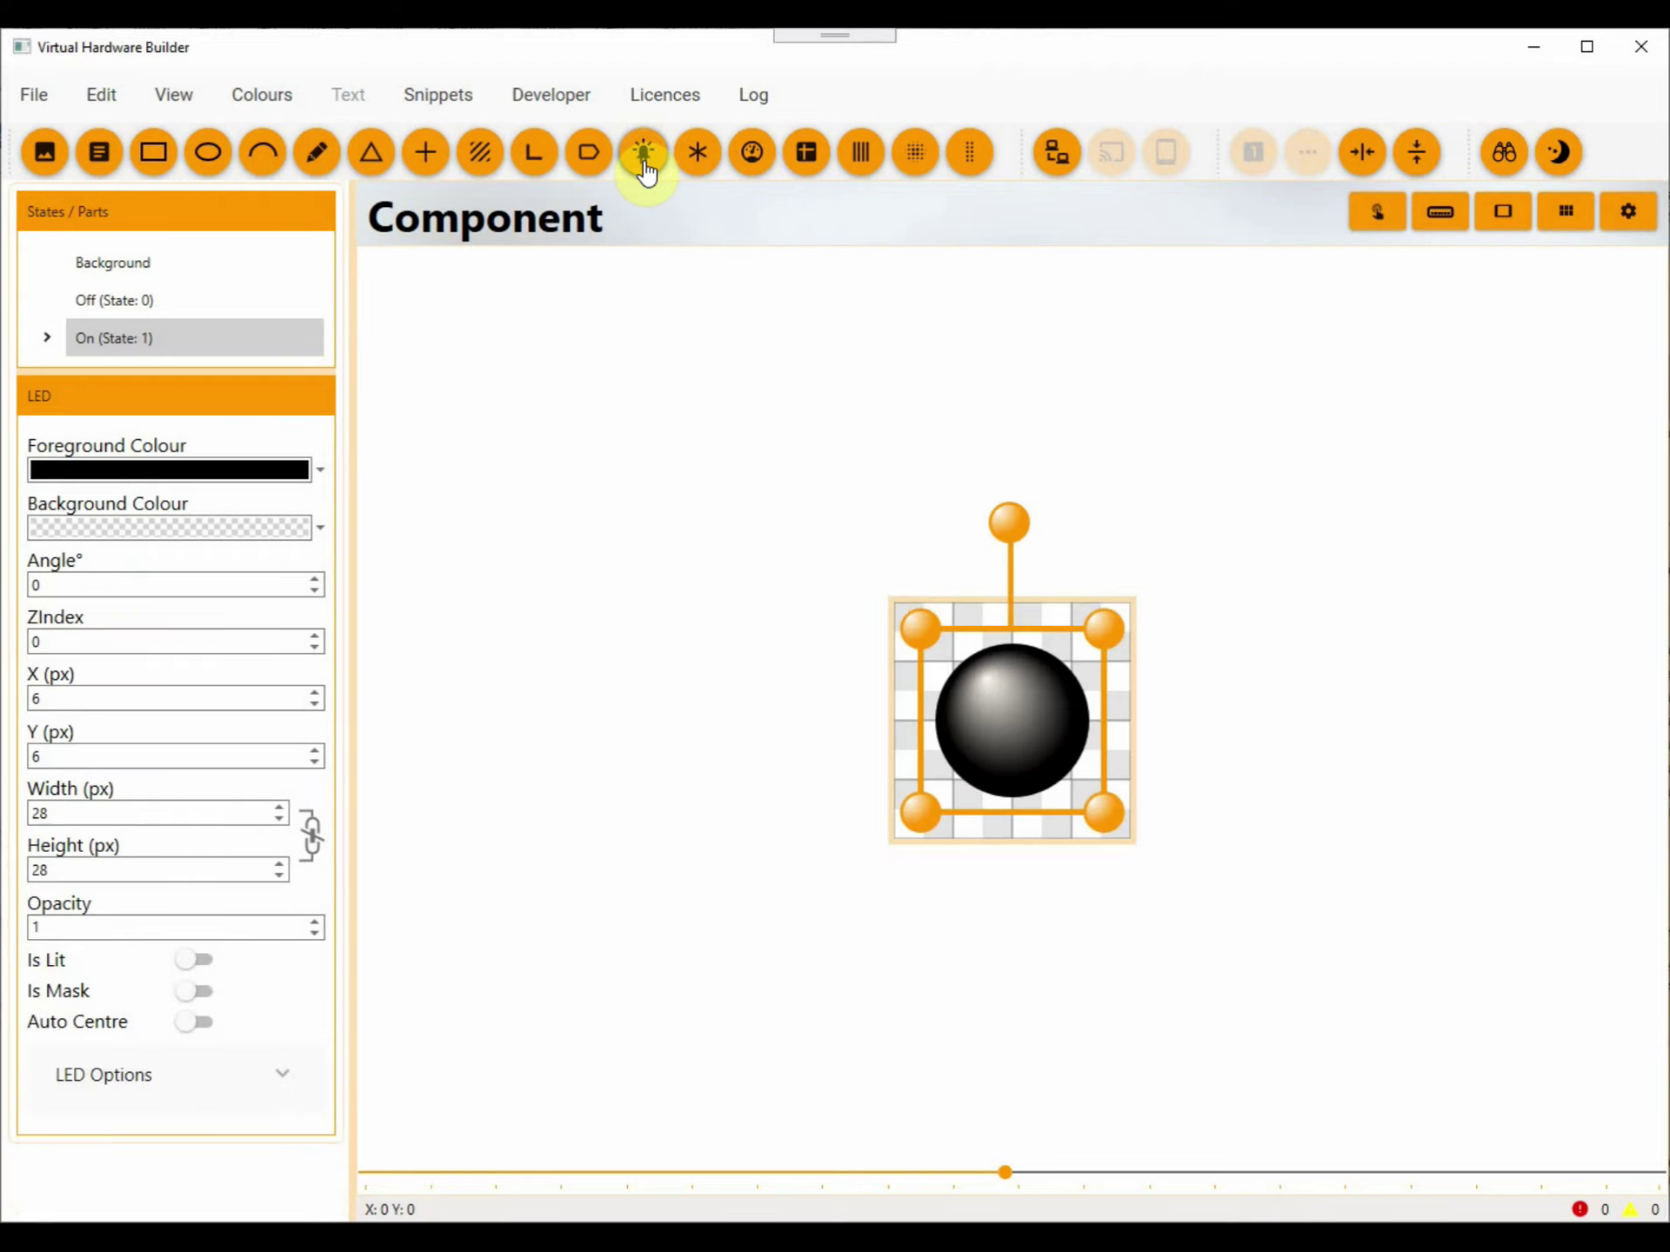
click(318, 839)
click(201, 817)
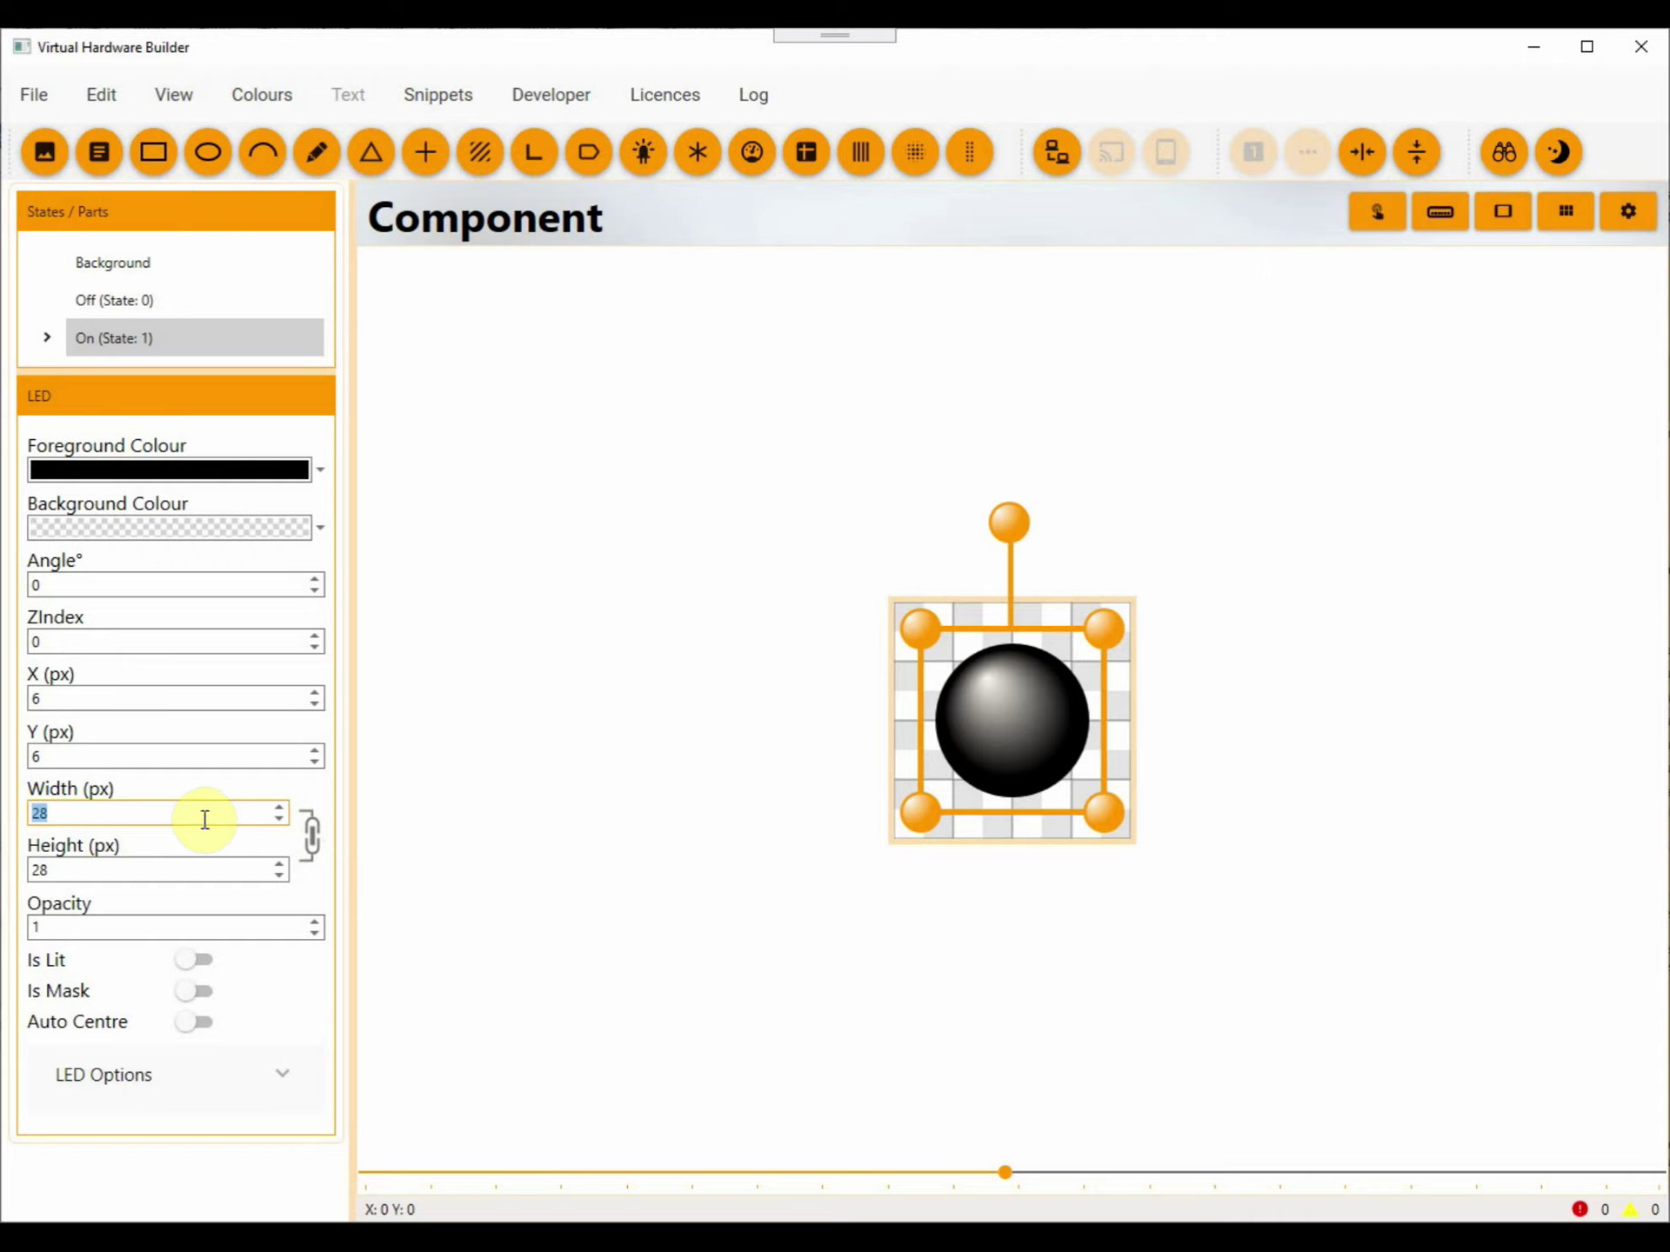
text(40)
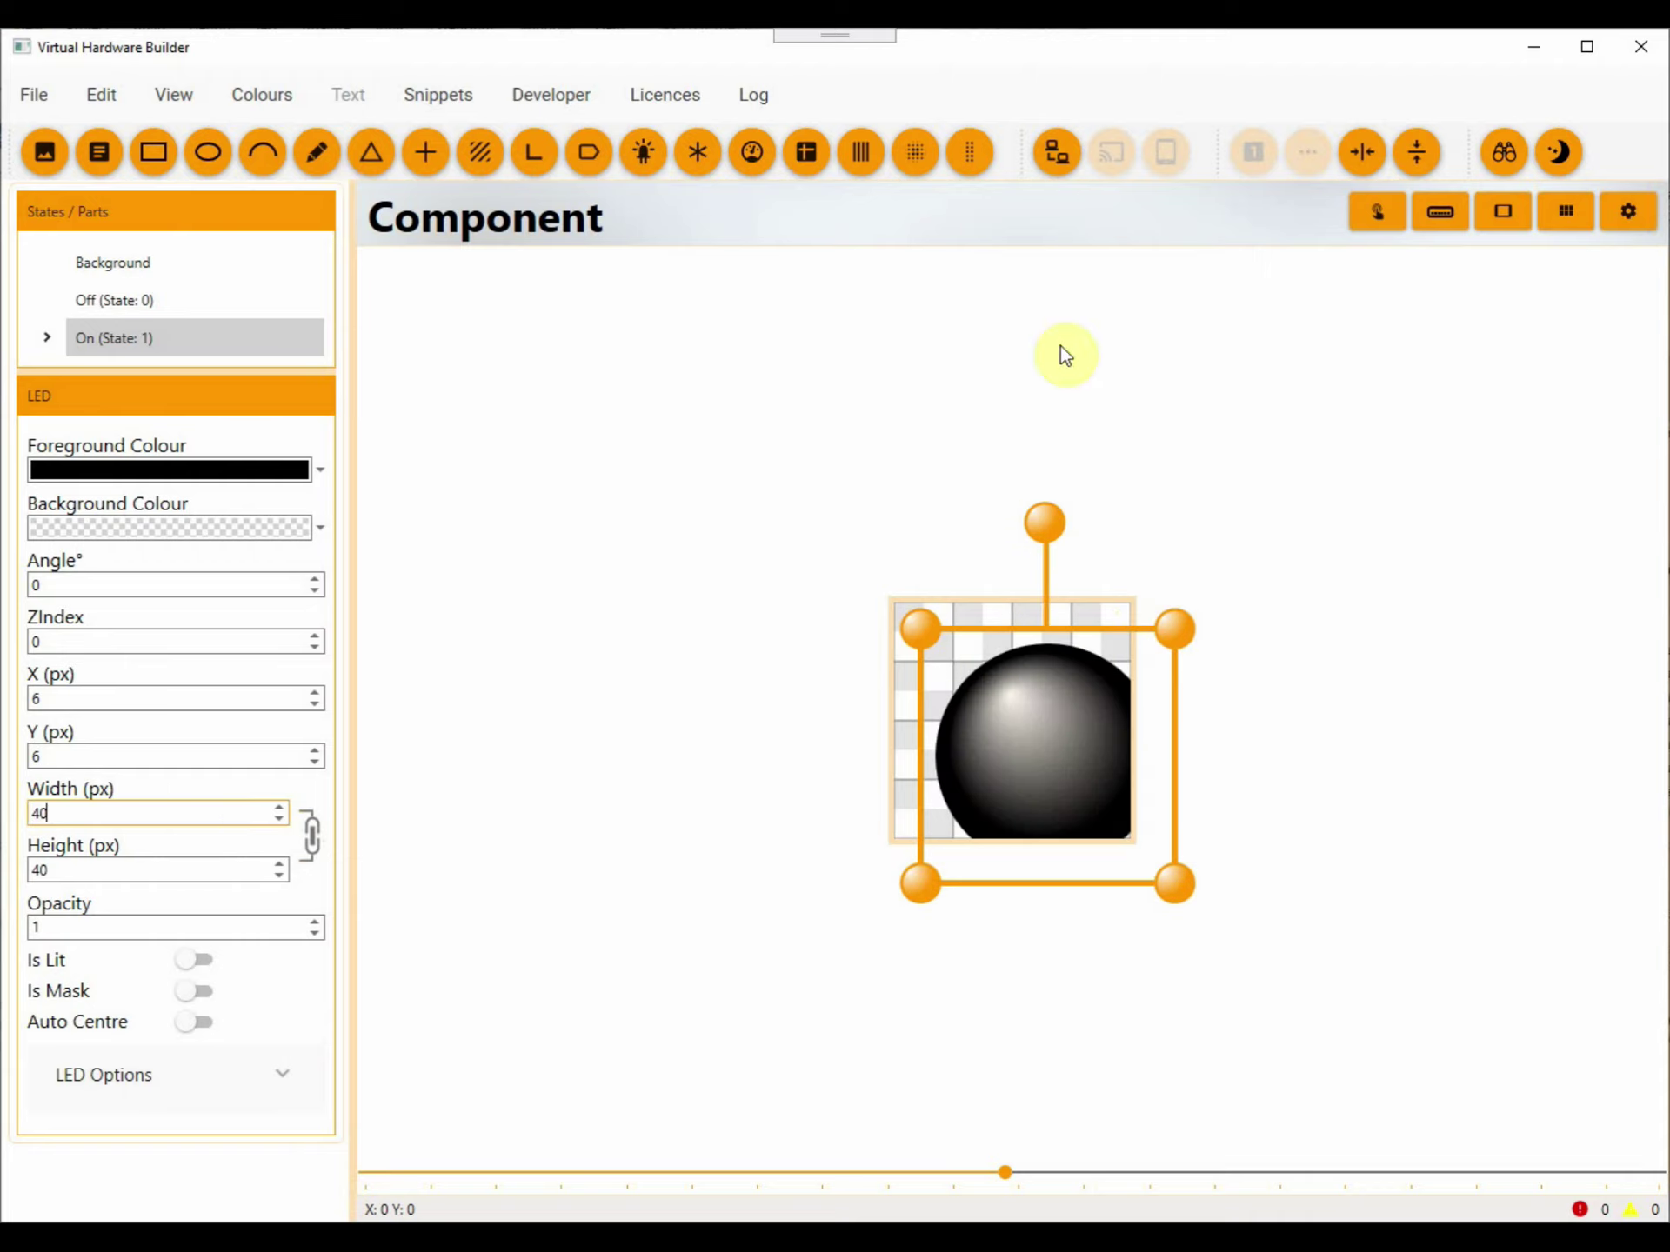
click(1362, 157)
click(1416, 157)
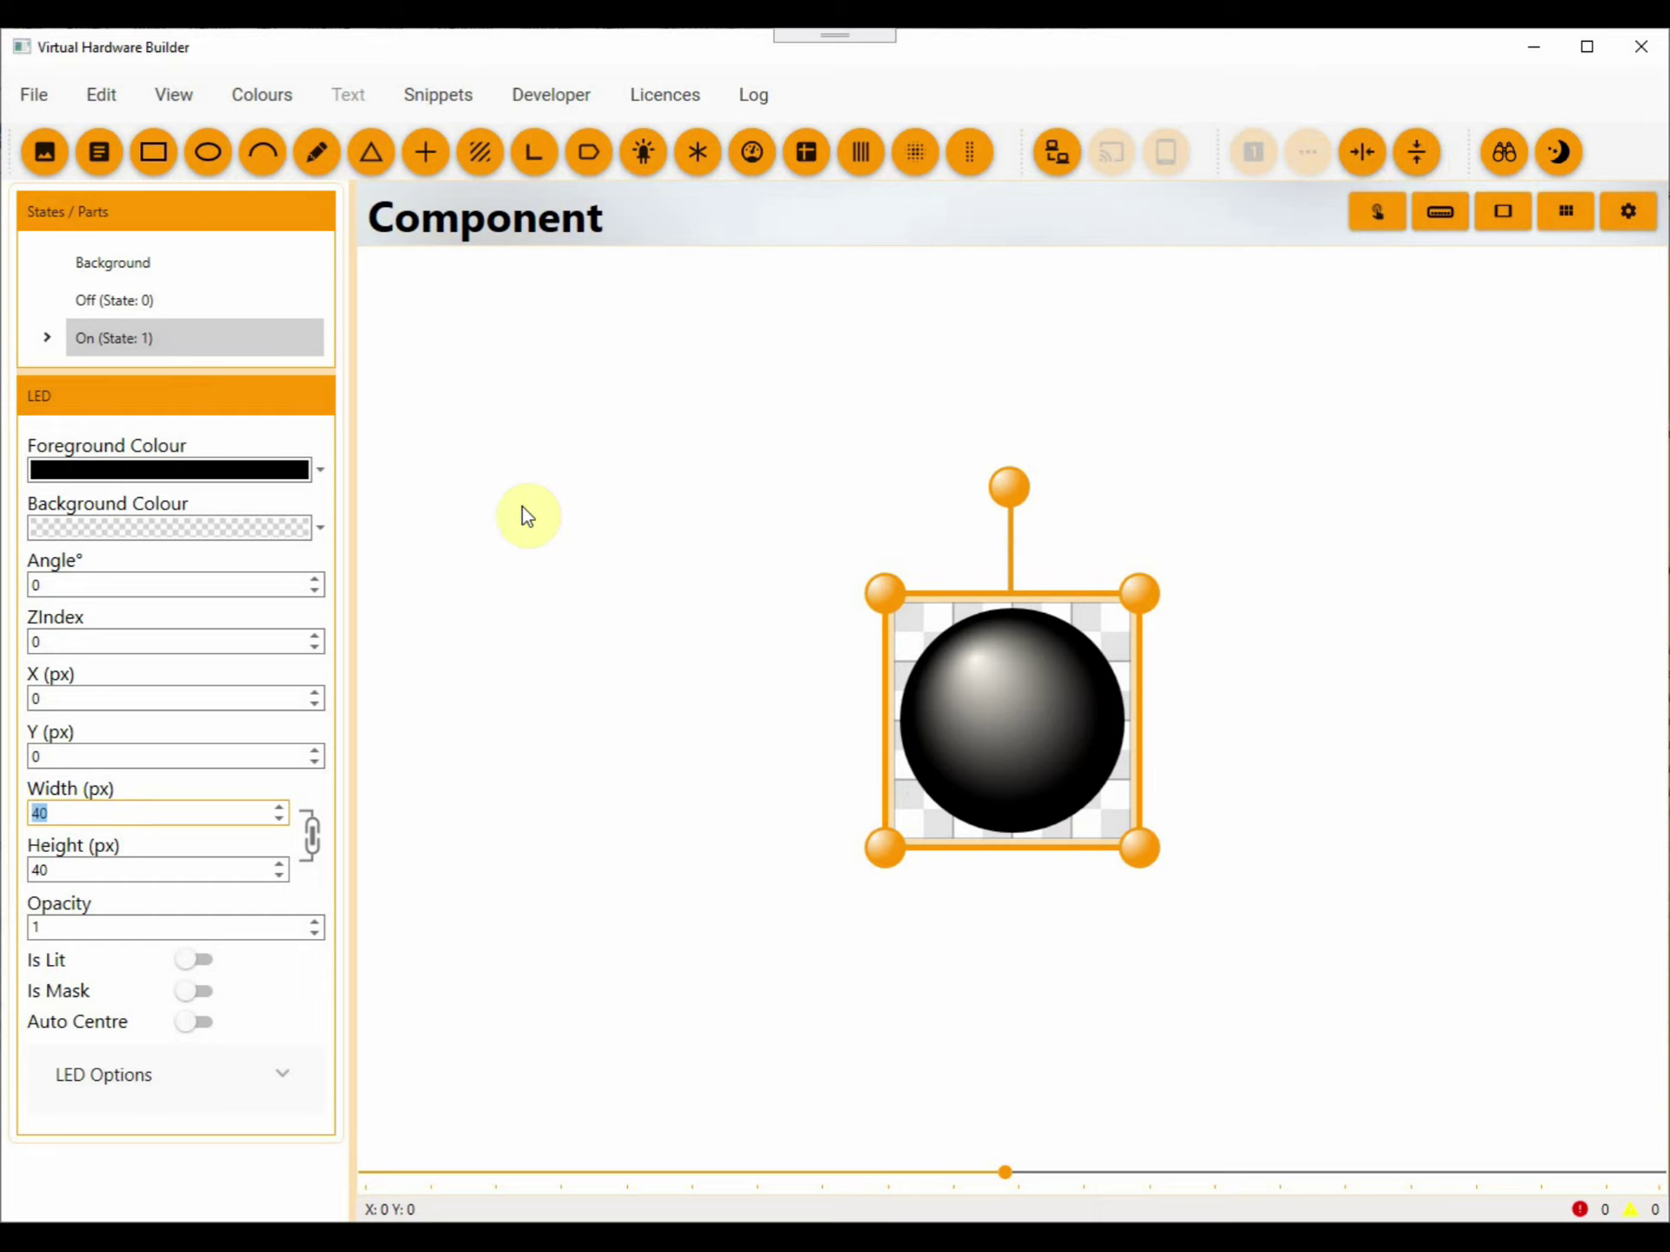
click(318, 471)
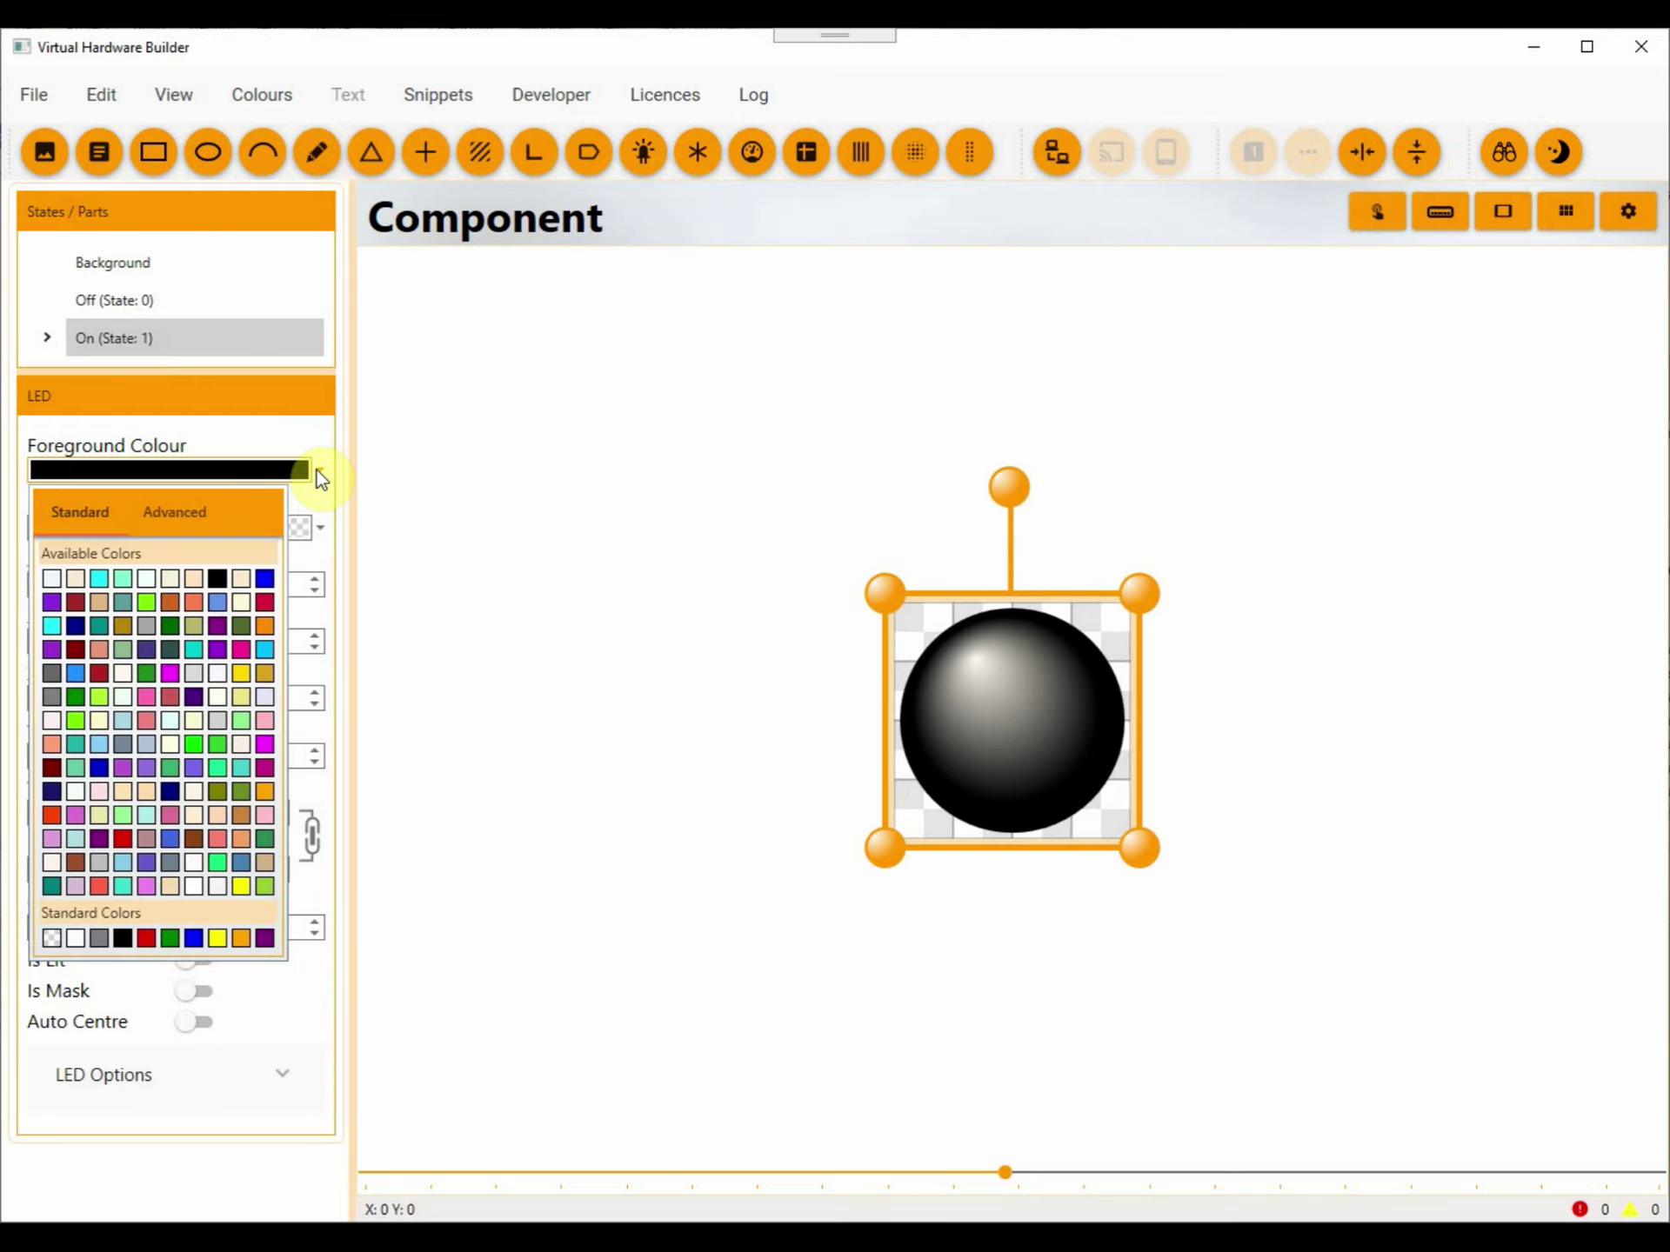
Step: Give the On-state LED a YellowGreen foreground and turn on Is Recessed
click(266, 886)
click(236, 1077)
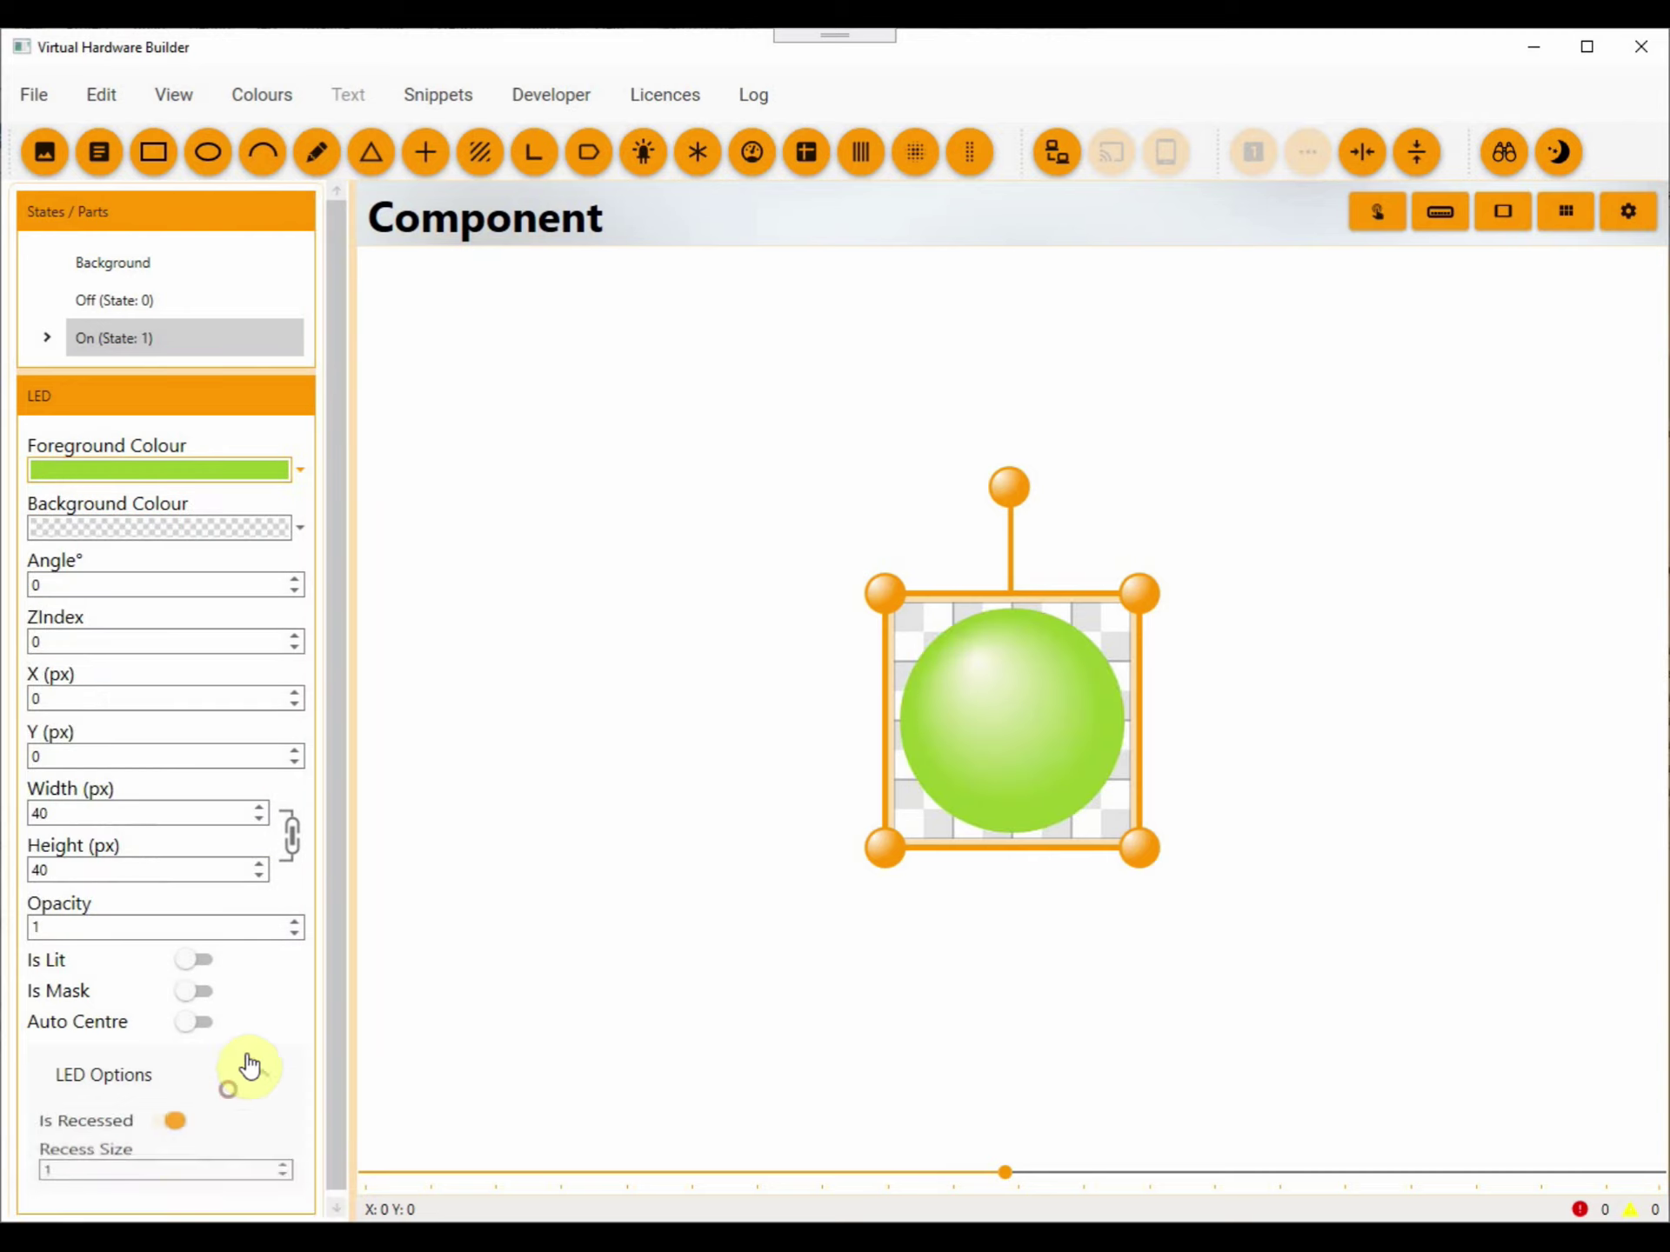
scroll(265, 979, down, 1)
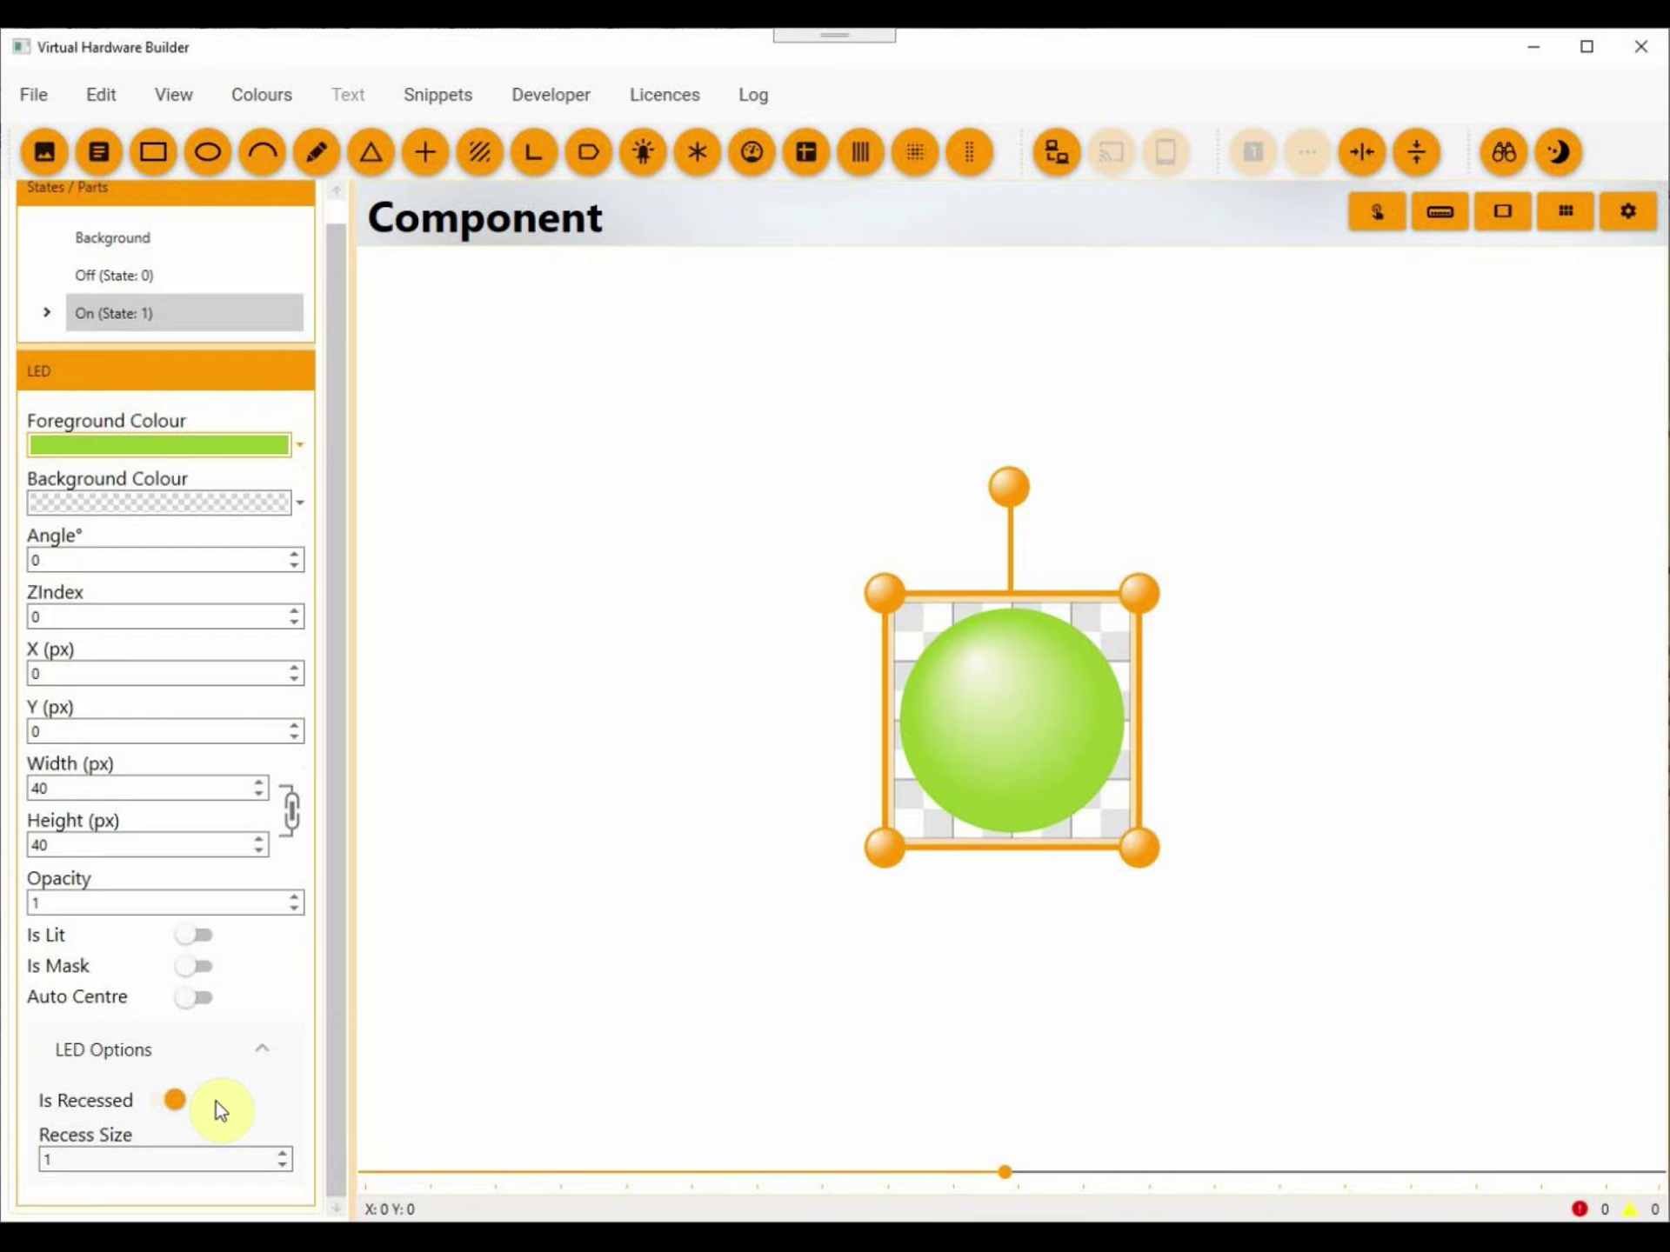
Step: Set the LED's background rim colour to dark grey #FF363636 with the Advanced picker
click(299, 499)
click(223, 616)
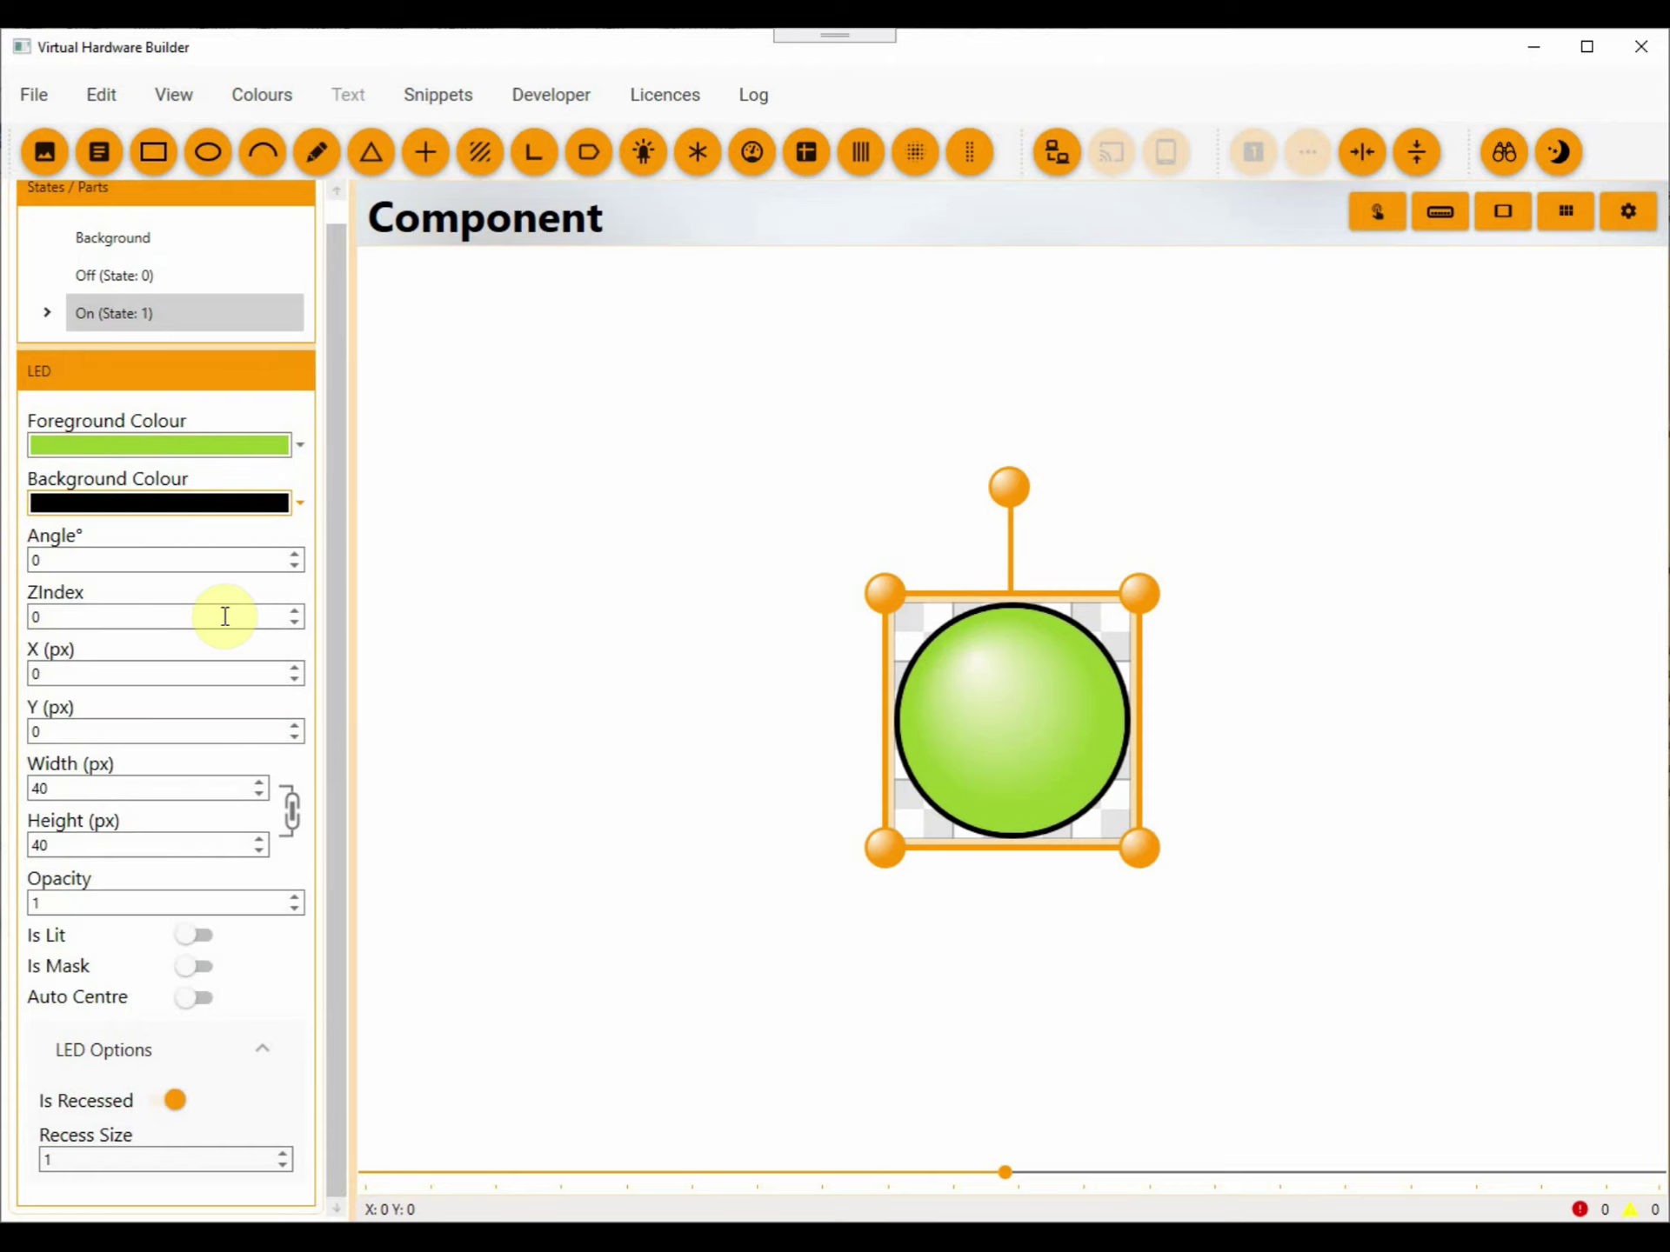
click(301, 502)
click(193, 547)
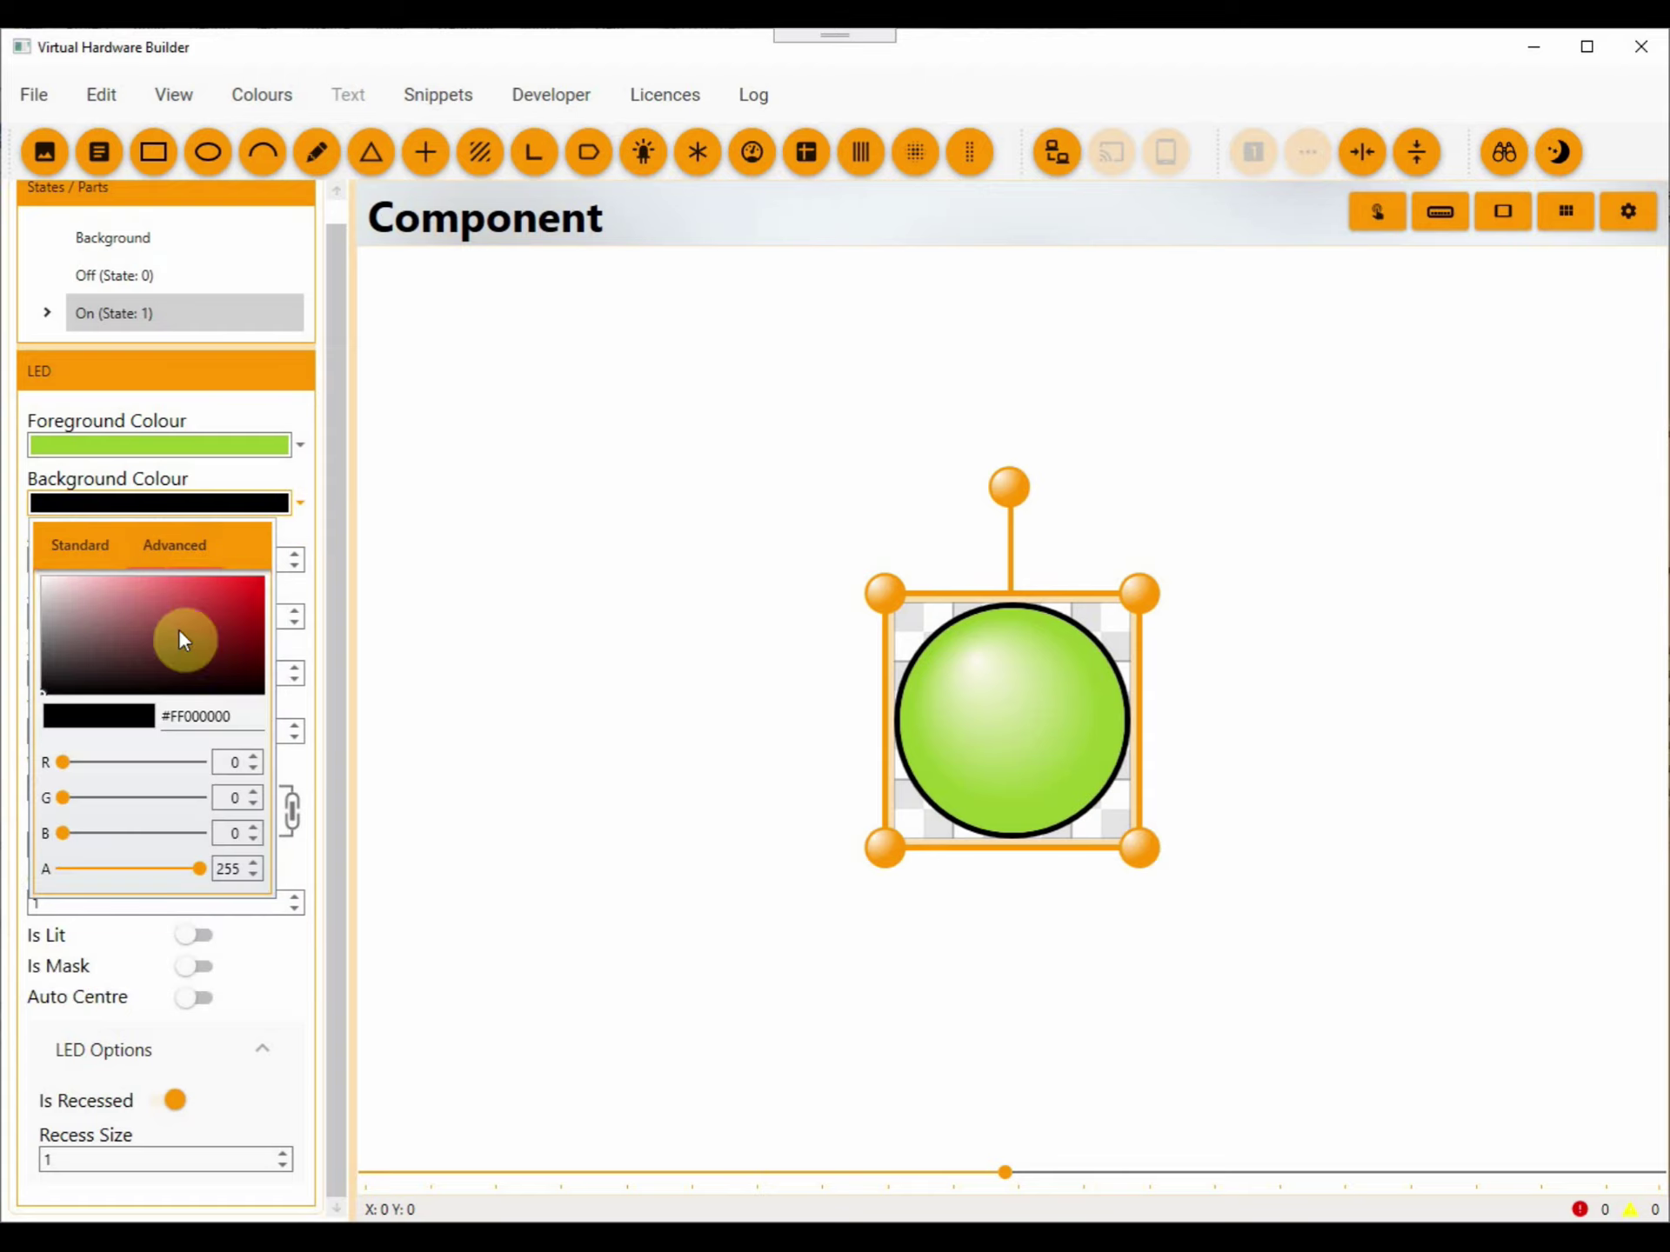
click(41, 695)
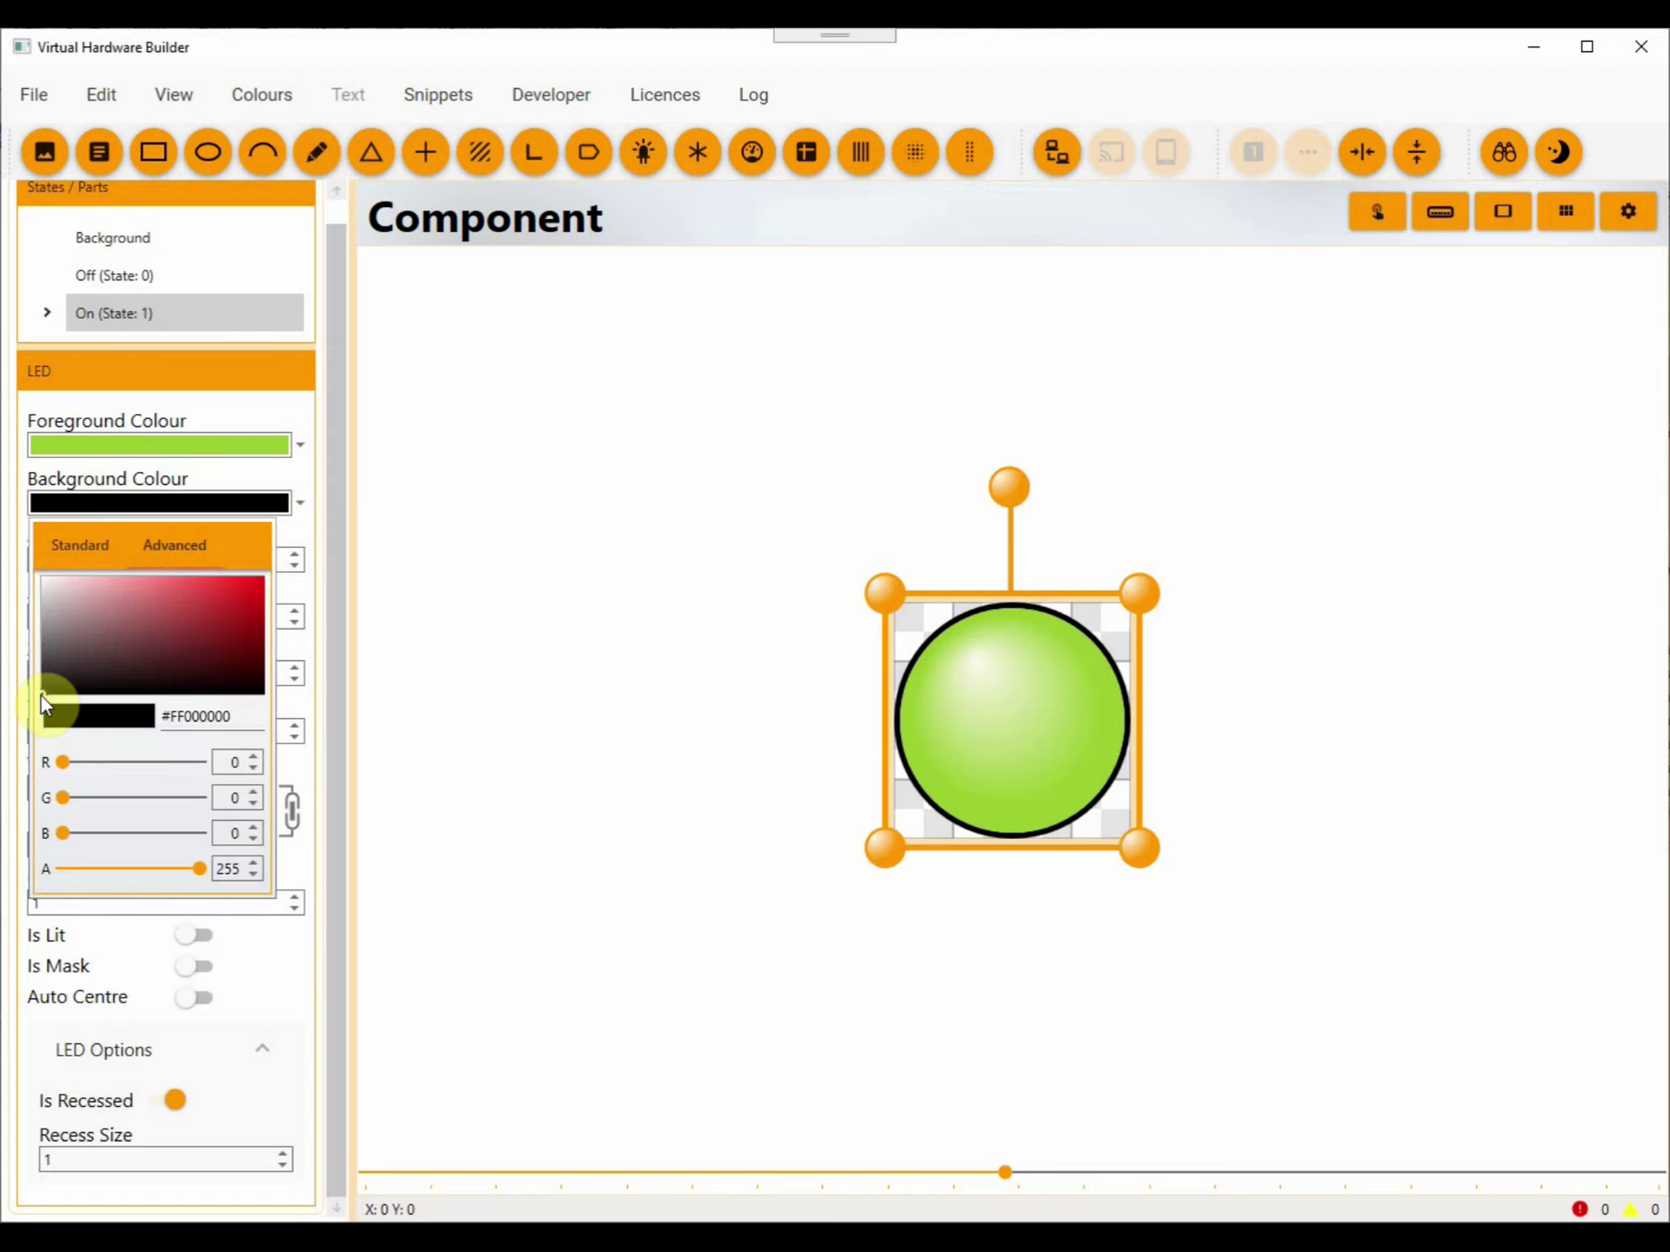
click(41, 675)
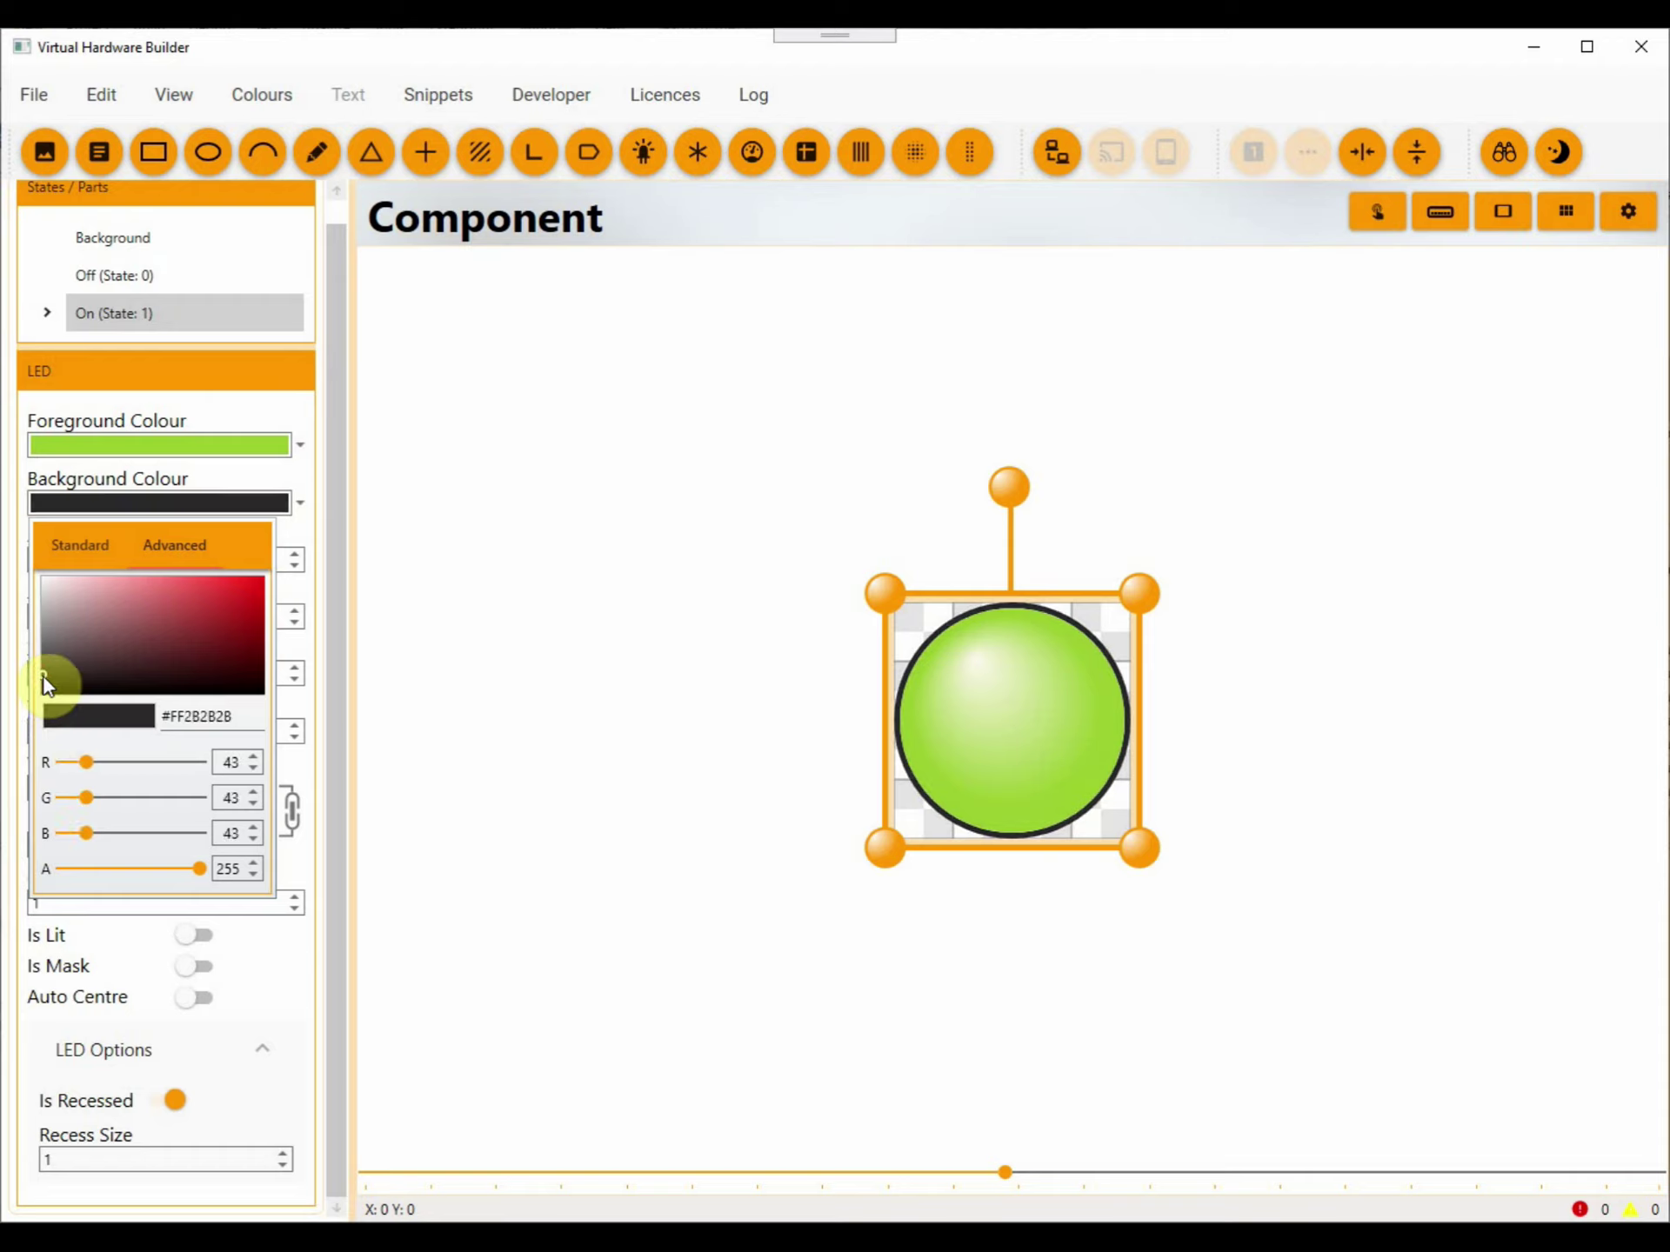
drag(42, 677, 38, 671)
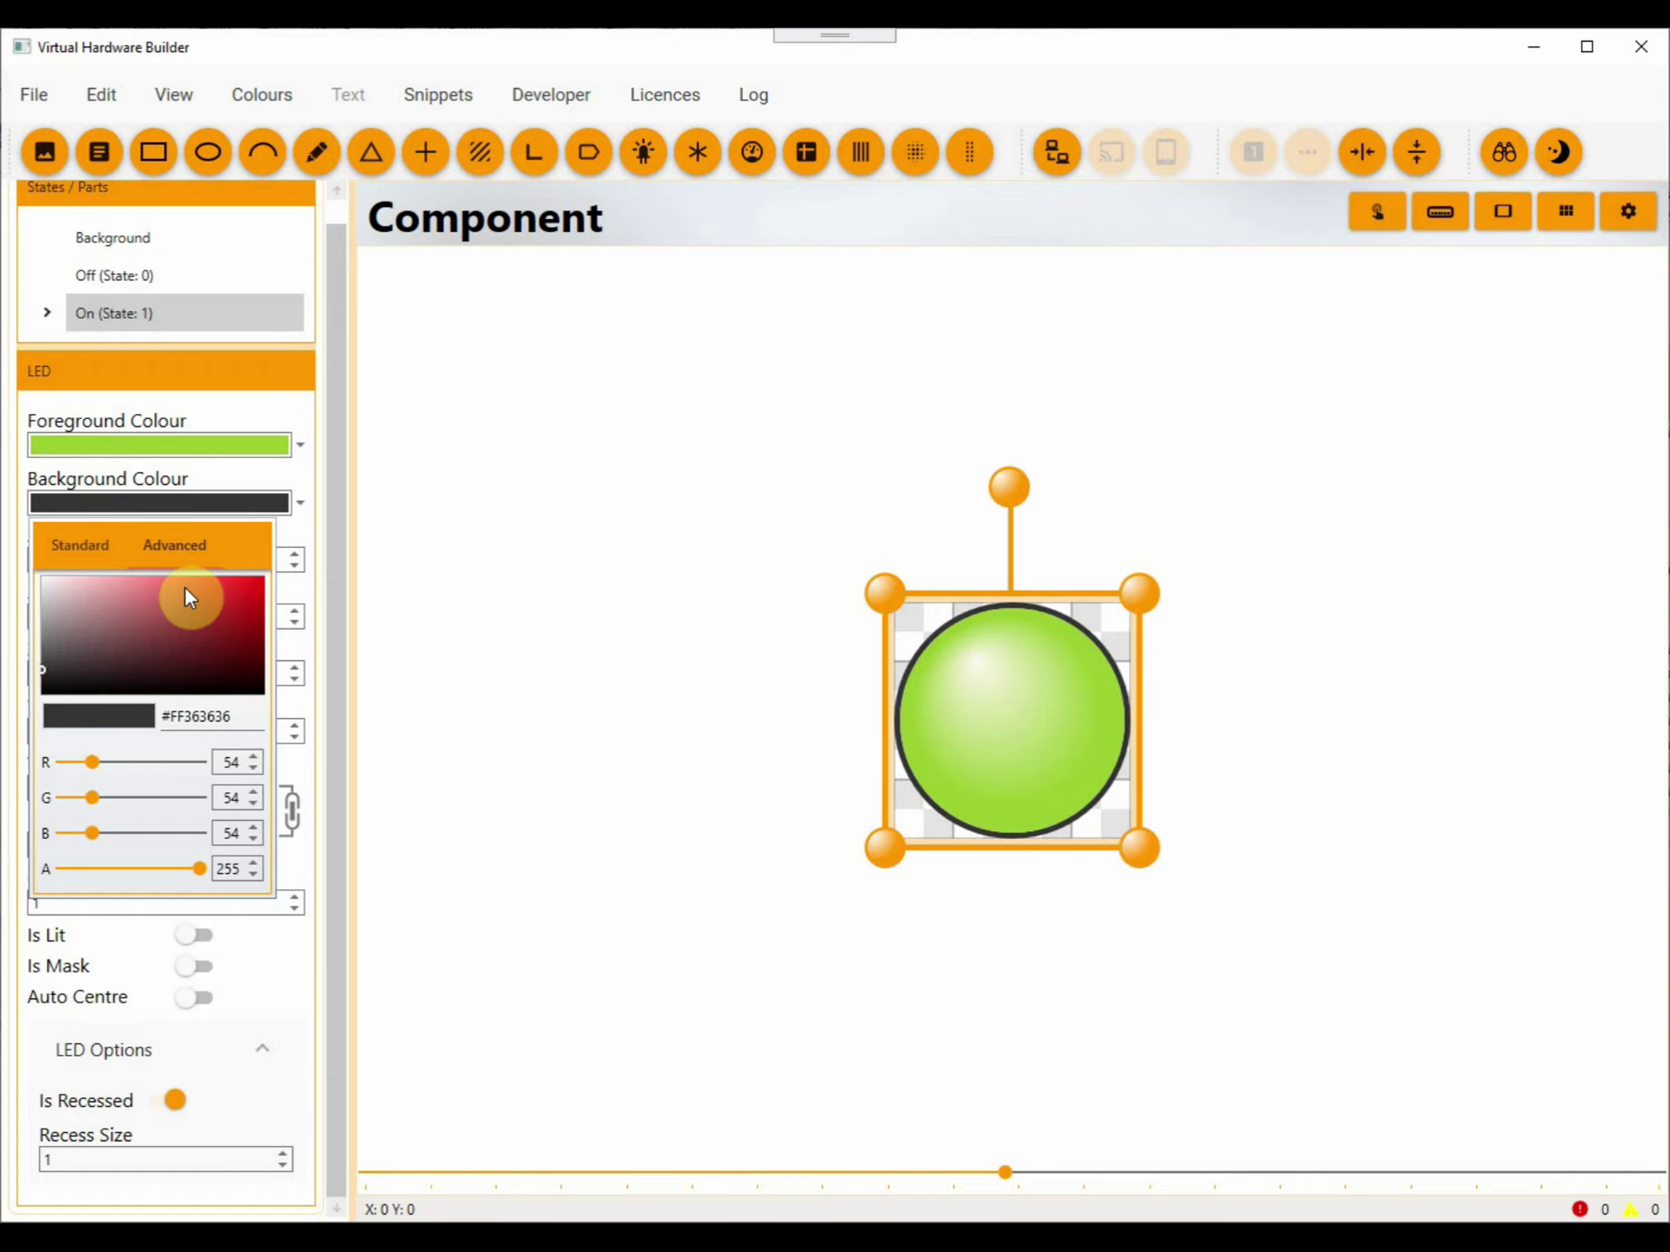
click(434, 630)
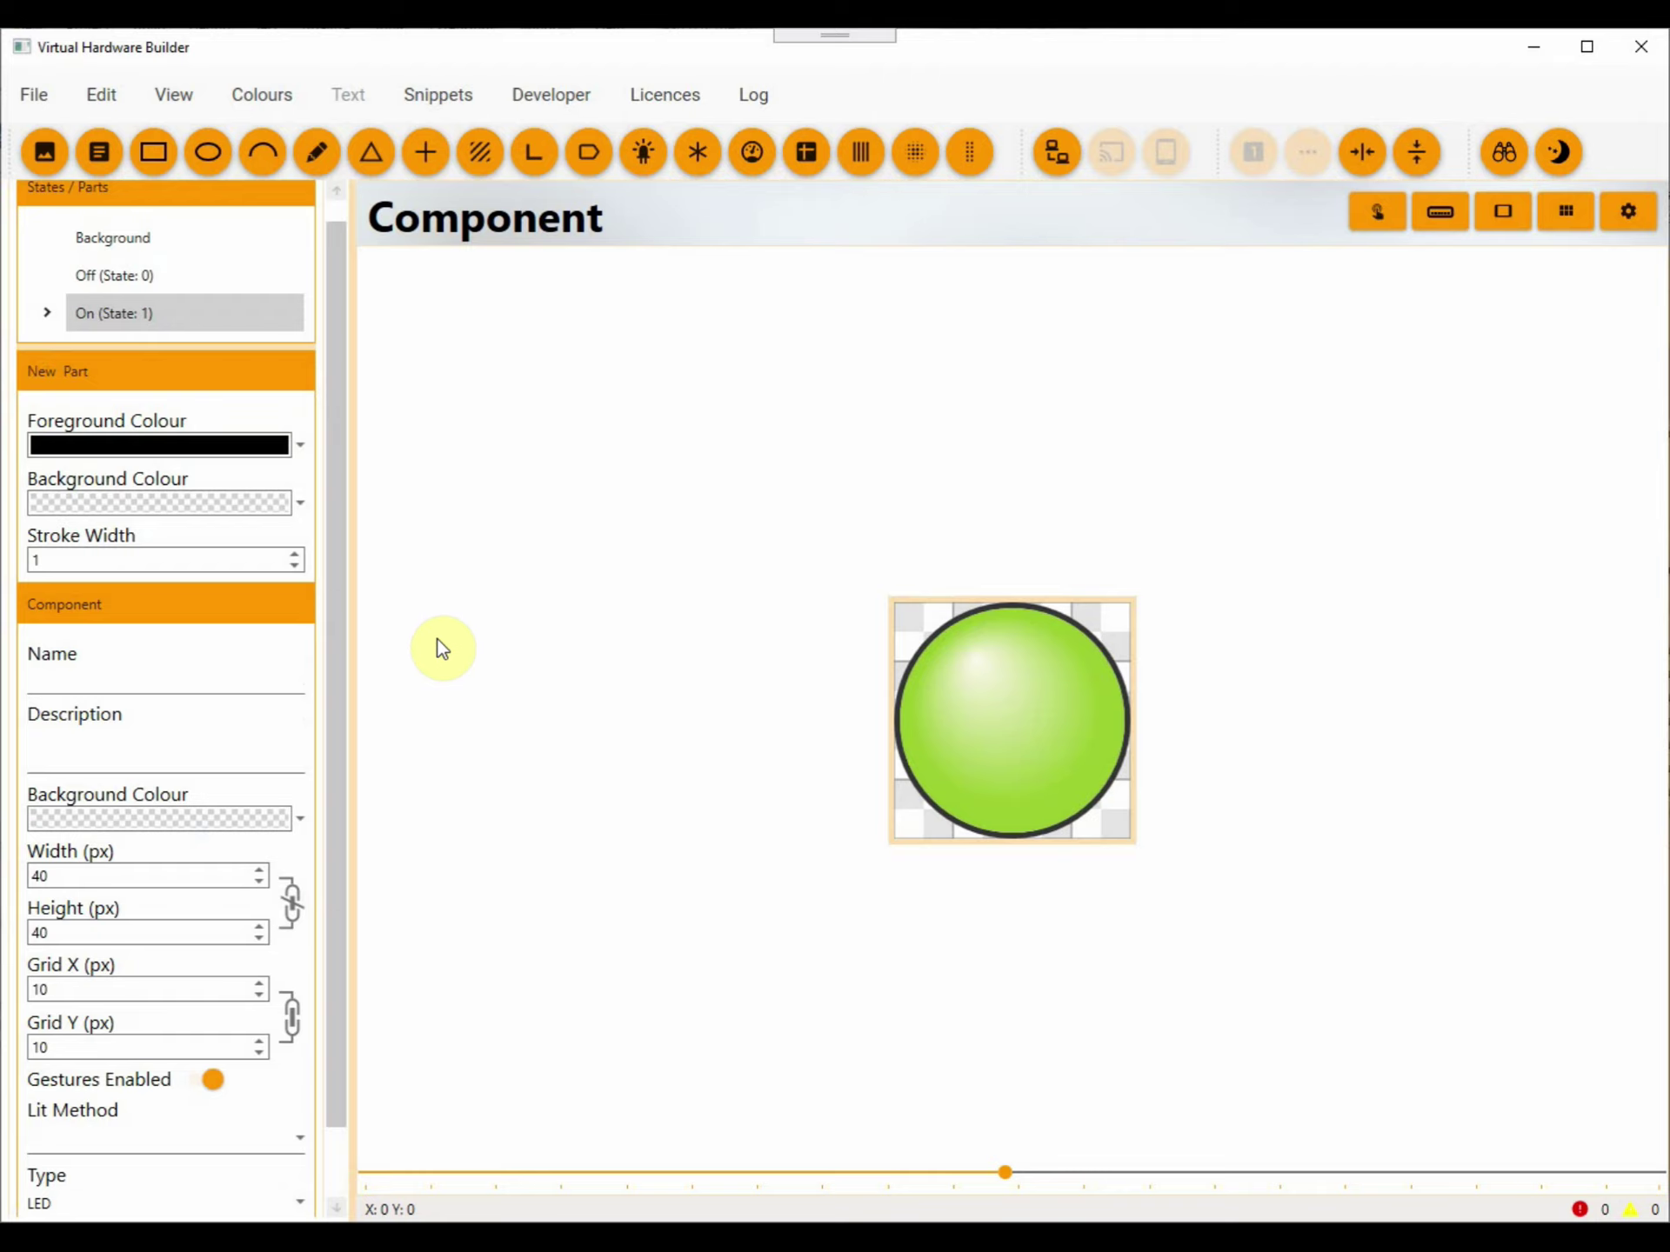
Step: Copy the green LED from the On state and paste it into Off (State: 0)
click(994, 705)
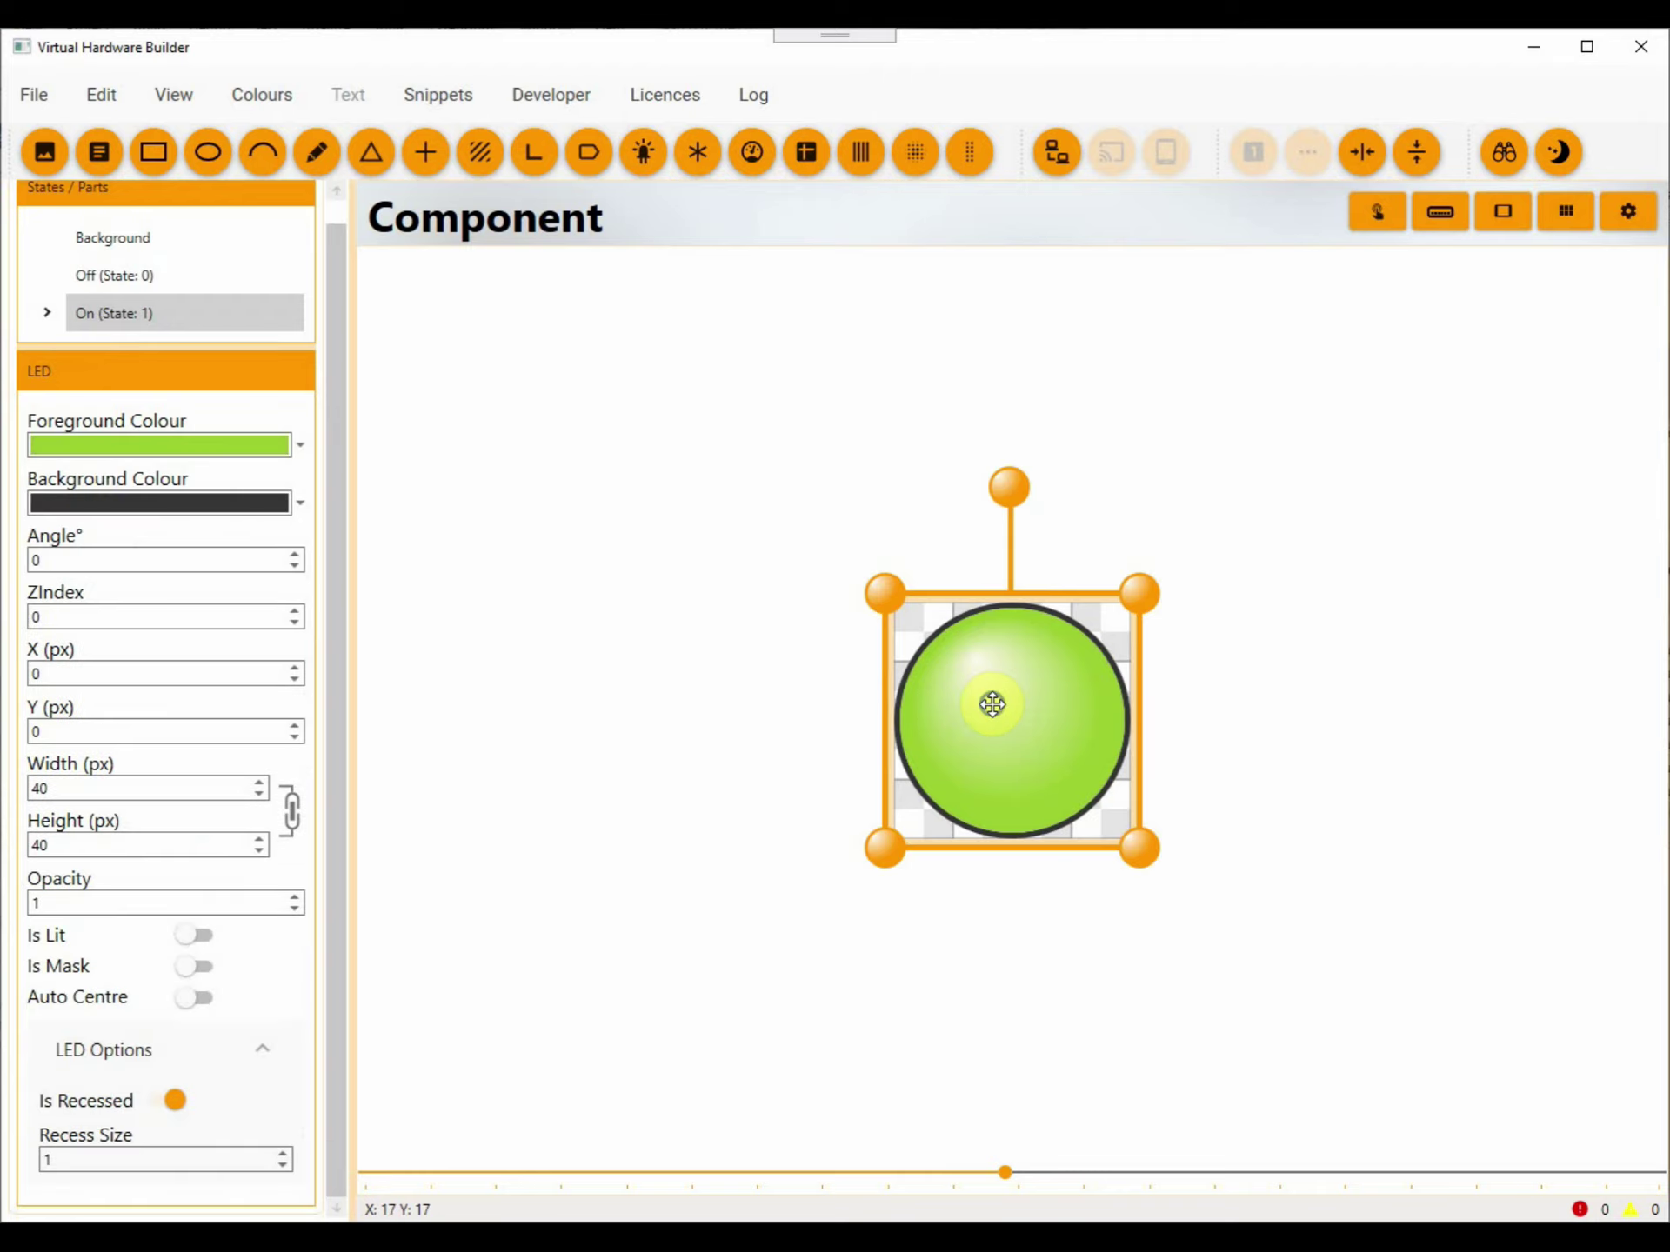
right_click(994, 706)
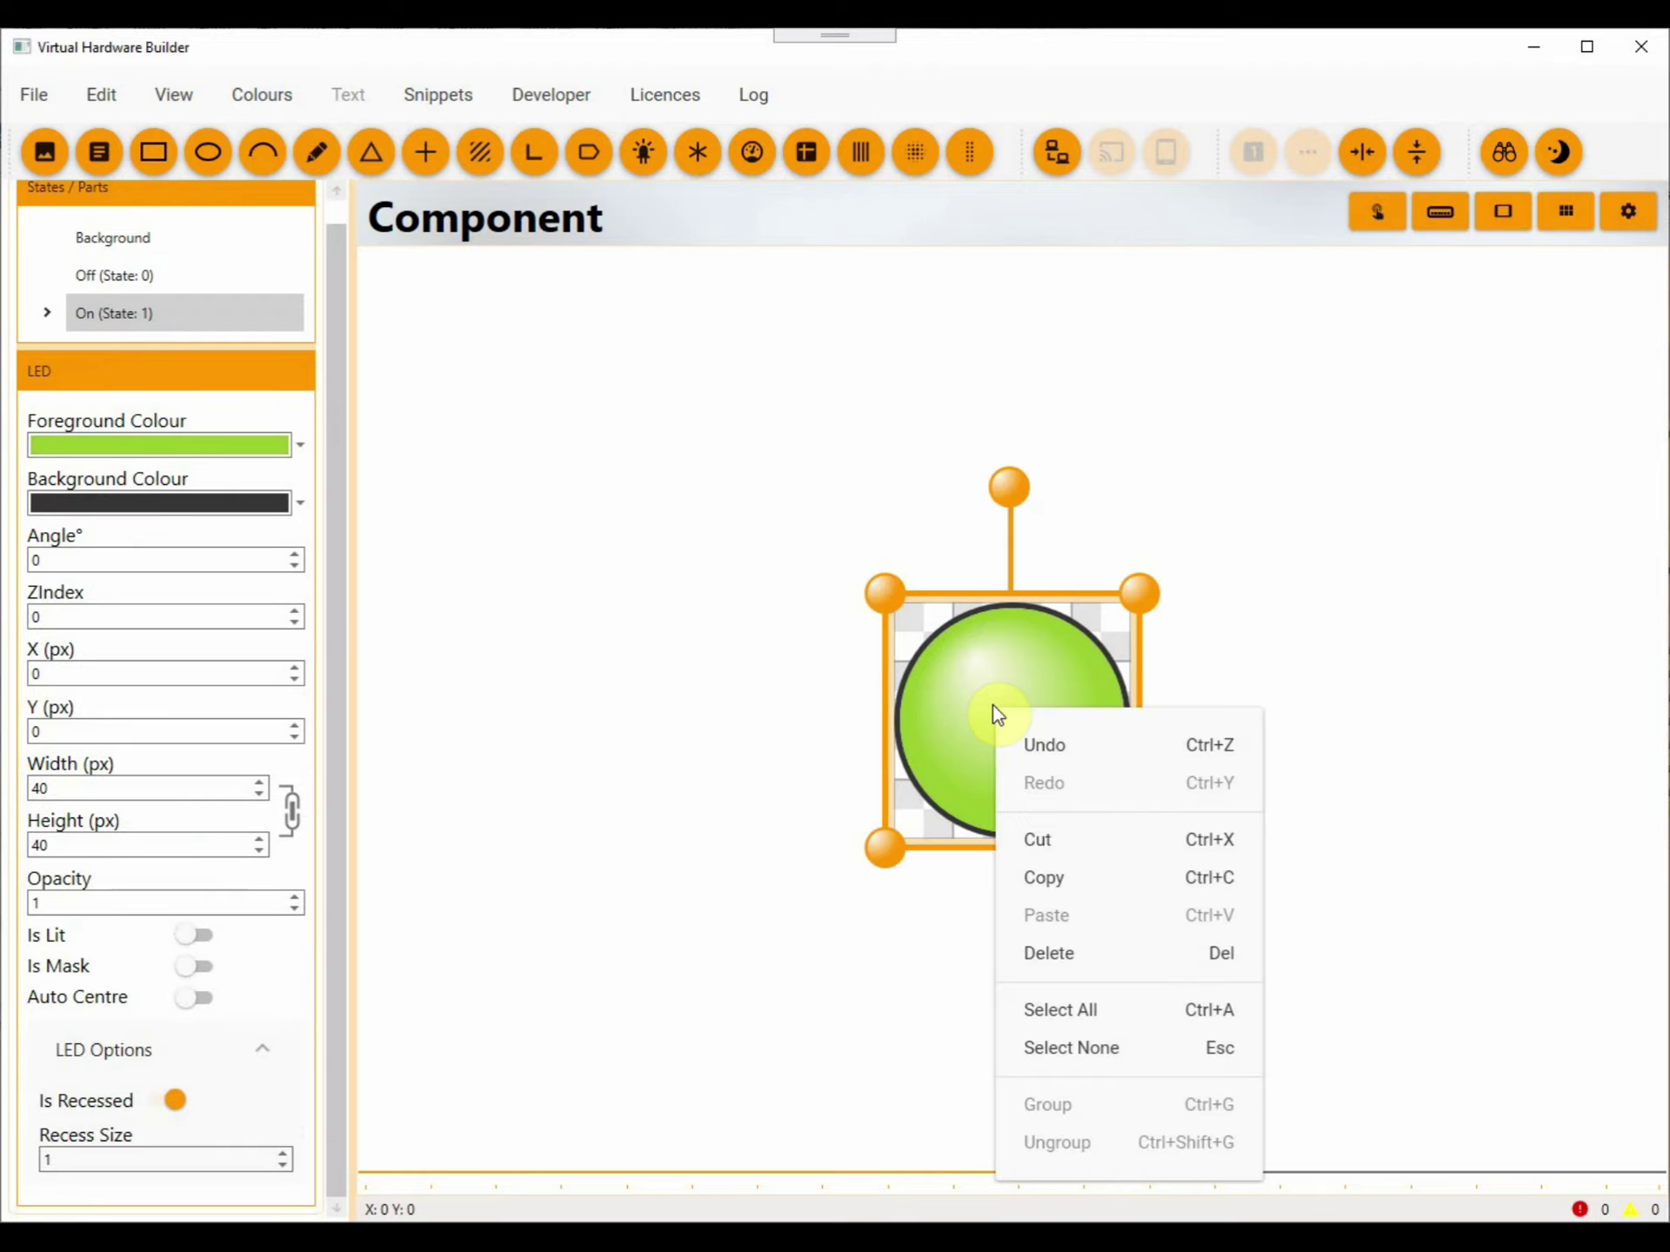
click(1031, 875)
click(180, 278)
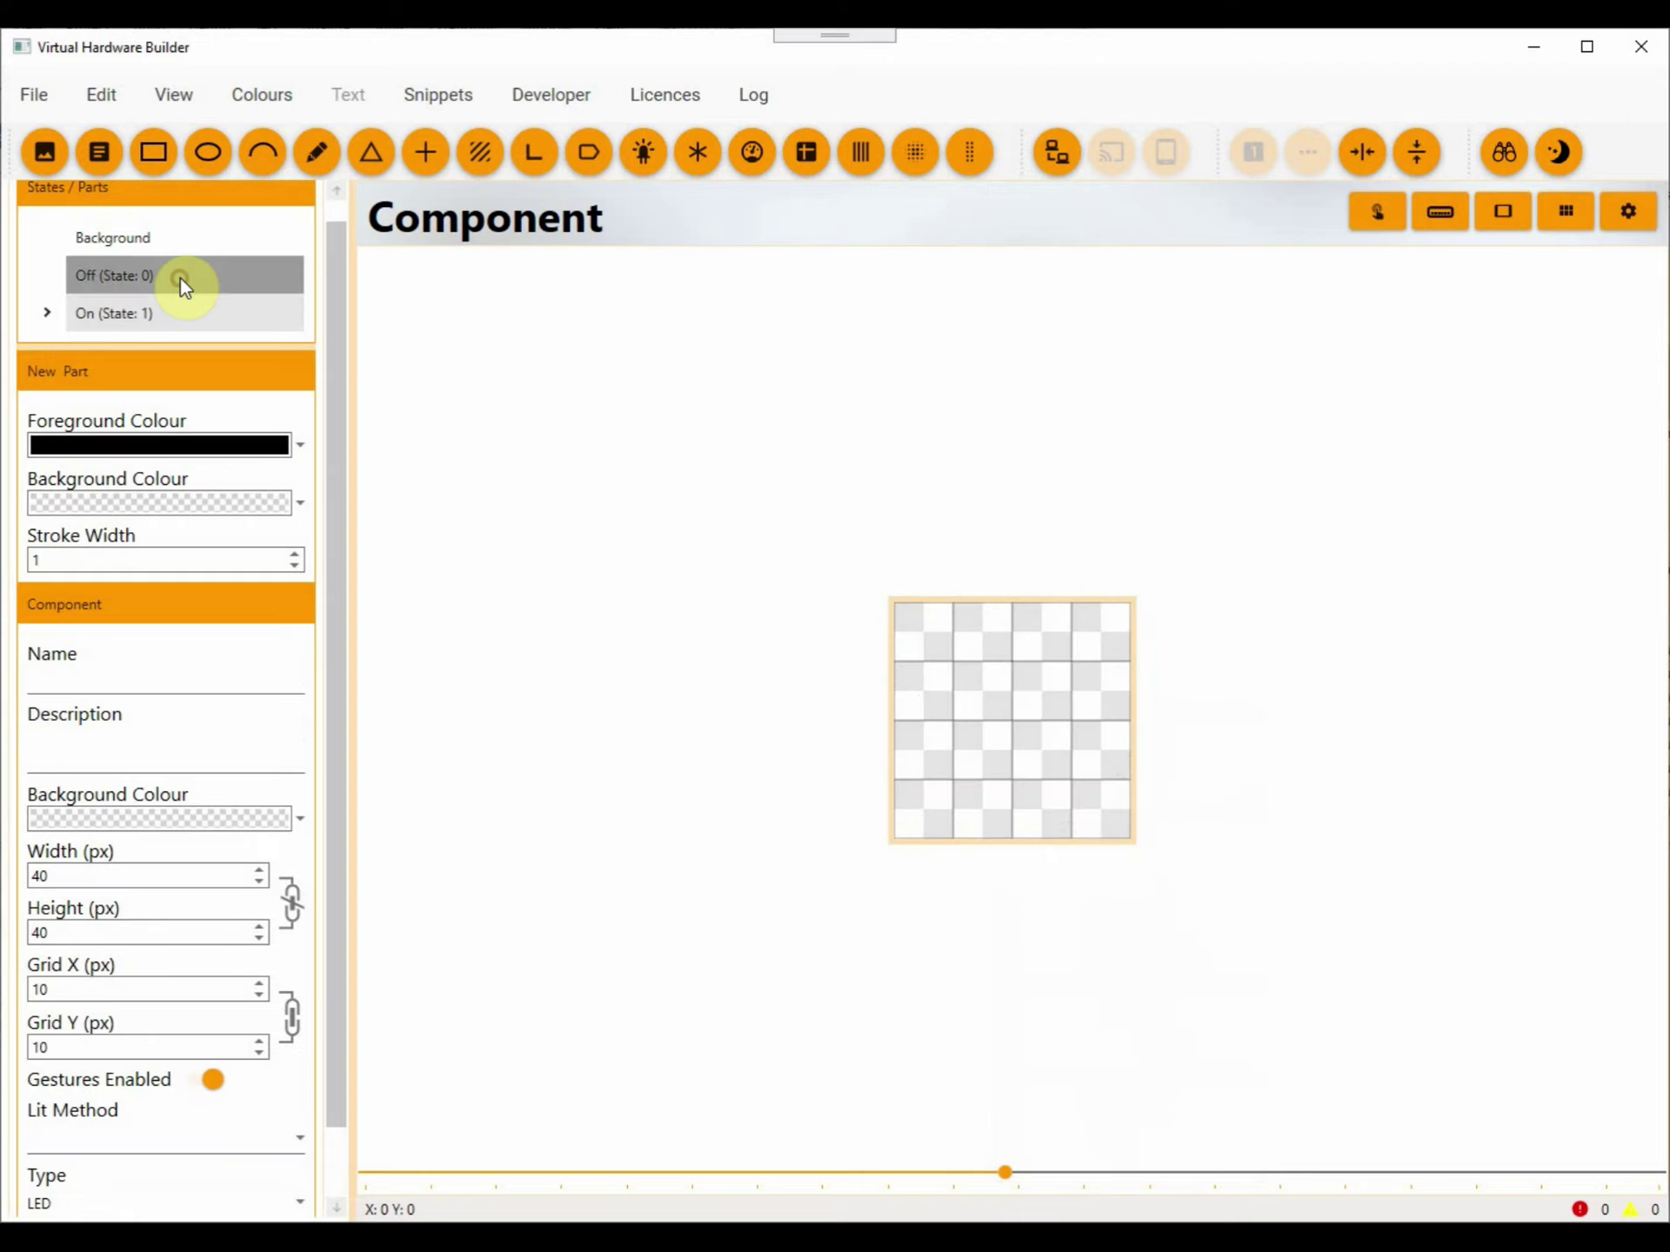
right_click(905, 662)
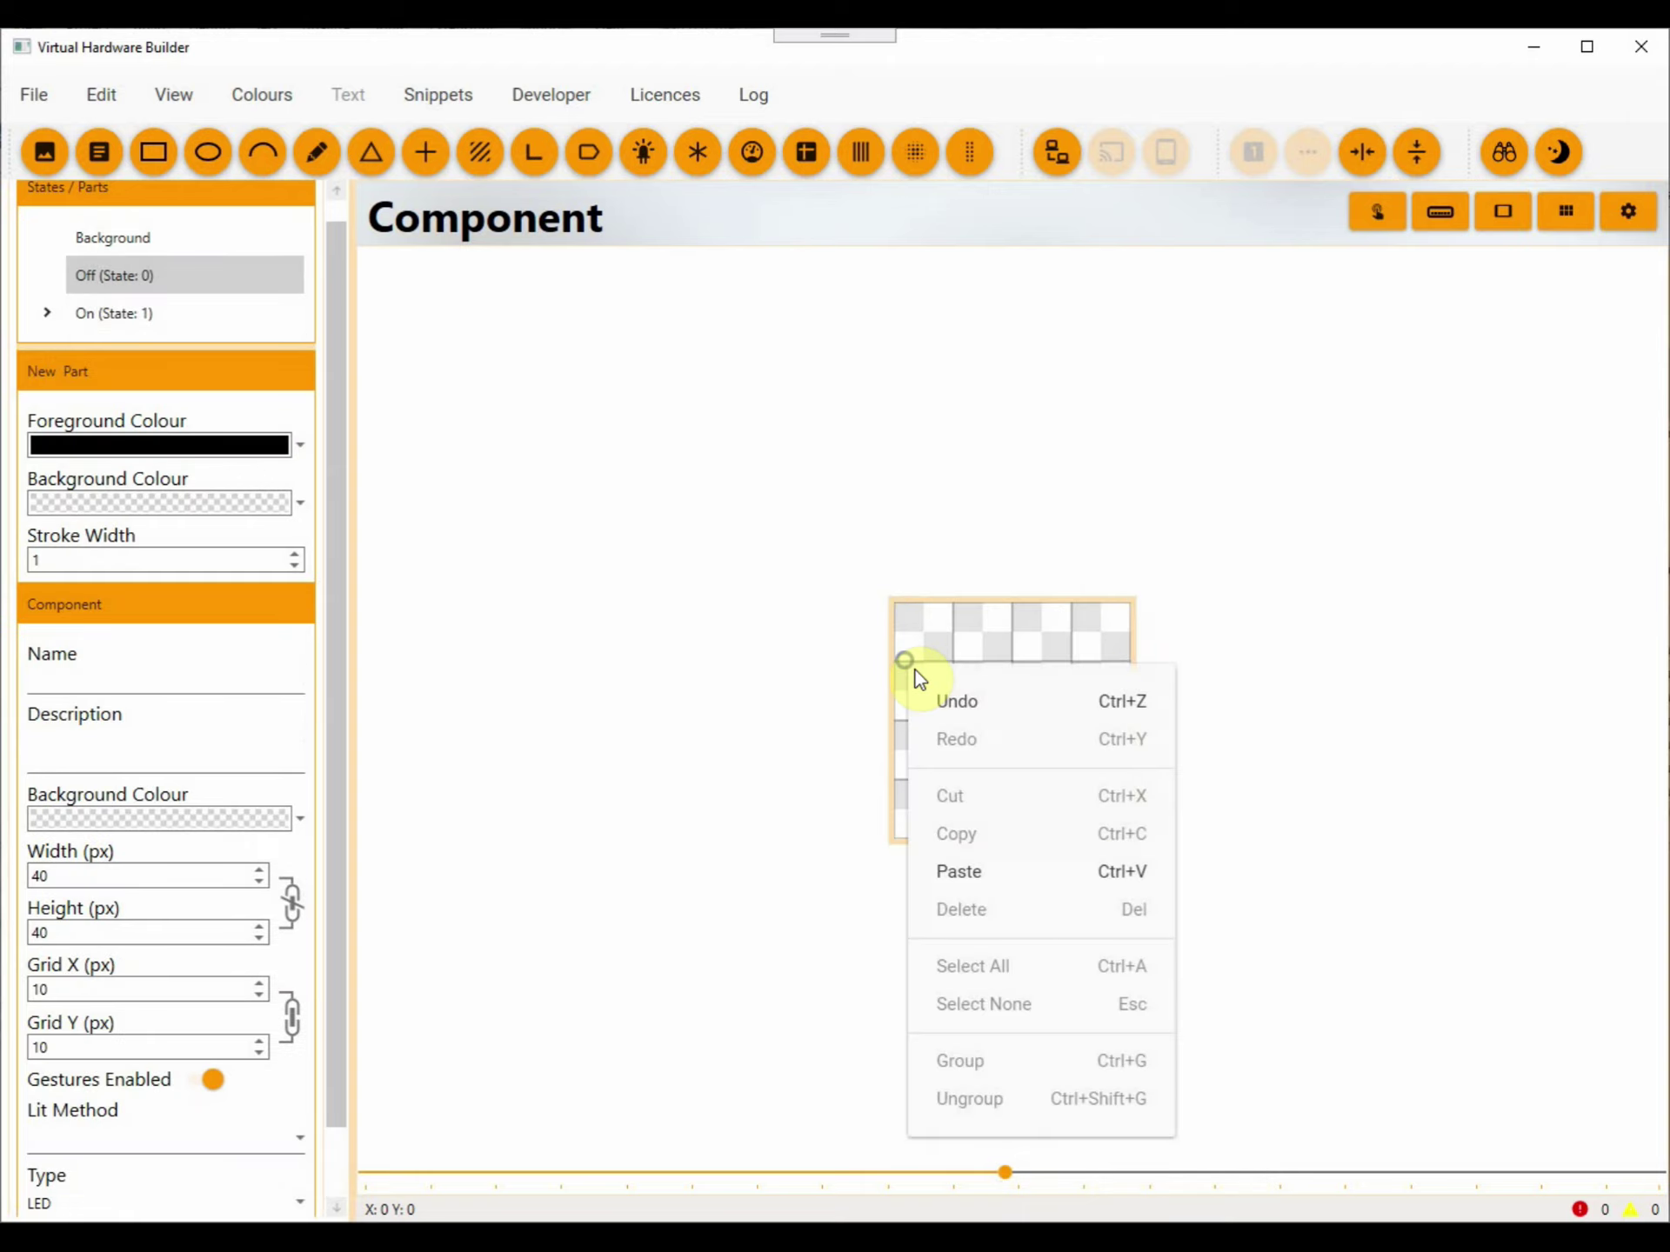
click(962, 868)
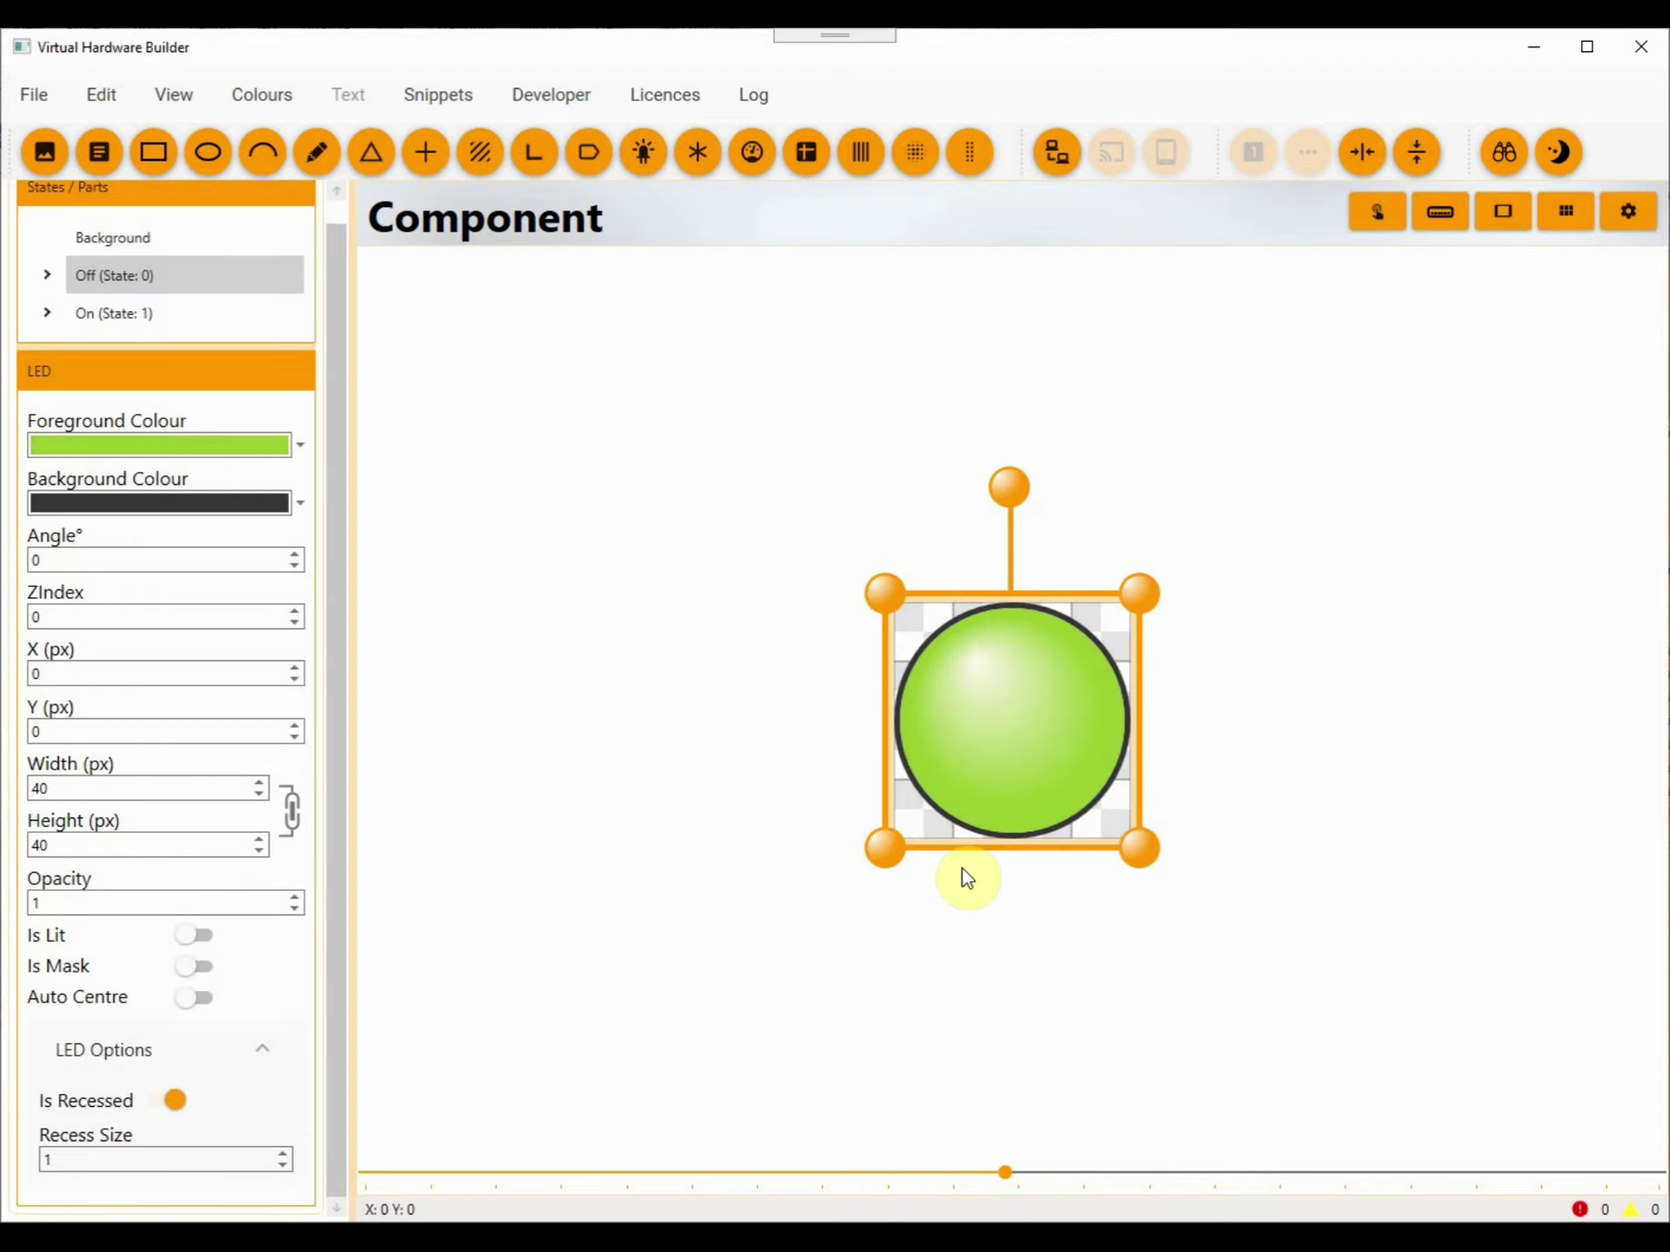
Step: Set the Off-state LED's foreground colour to pale green #FFD0E3AA
click(300, 445)
click(196, 494)
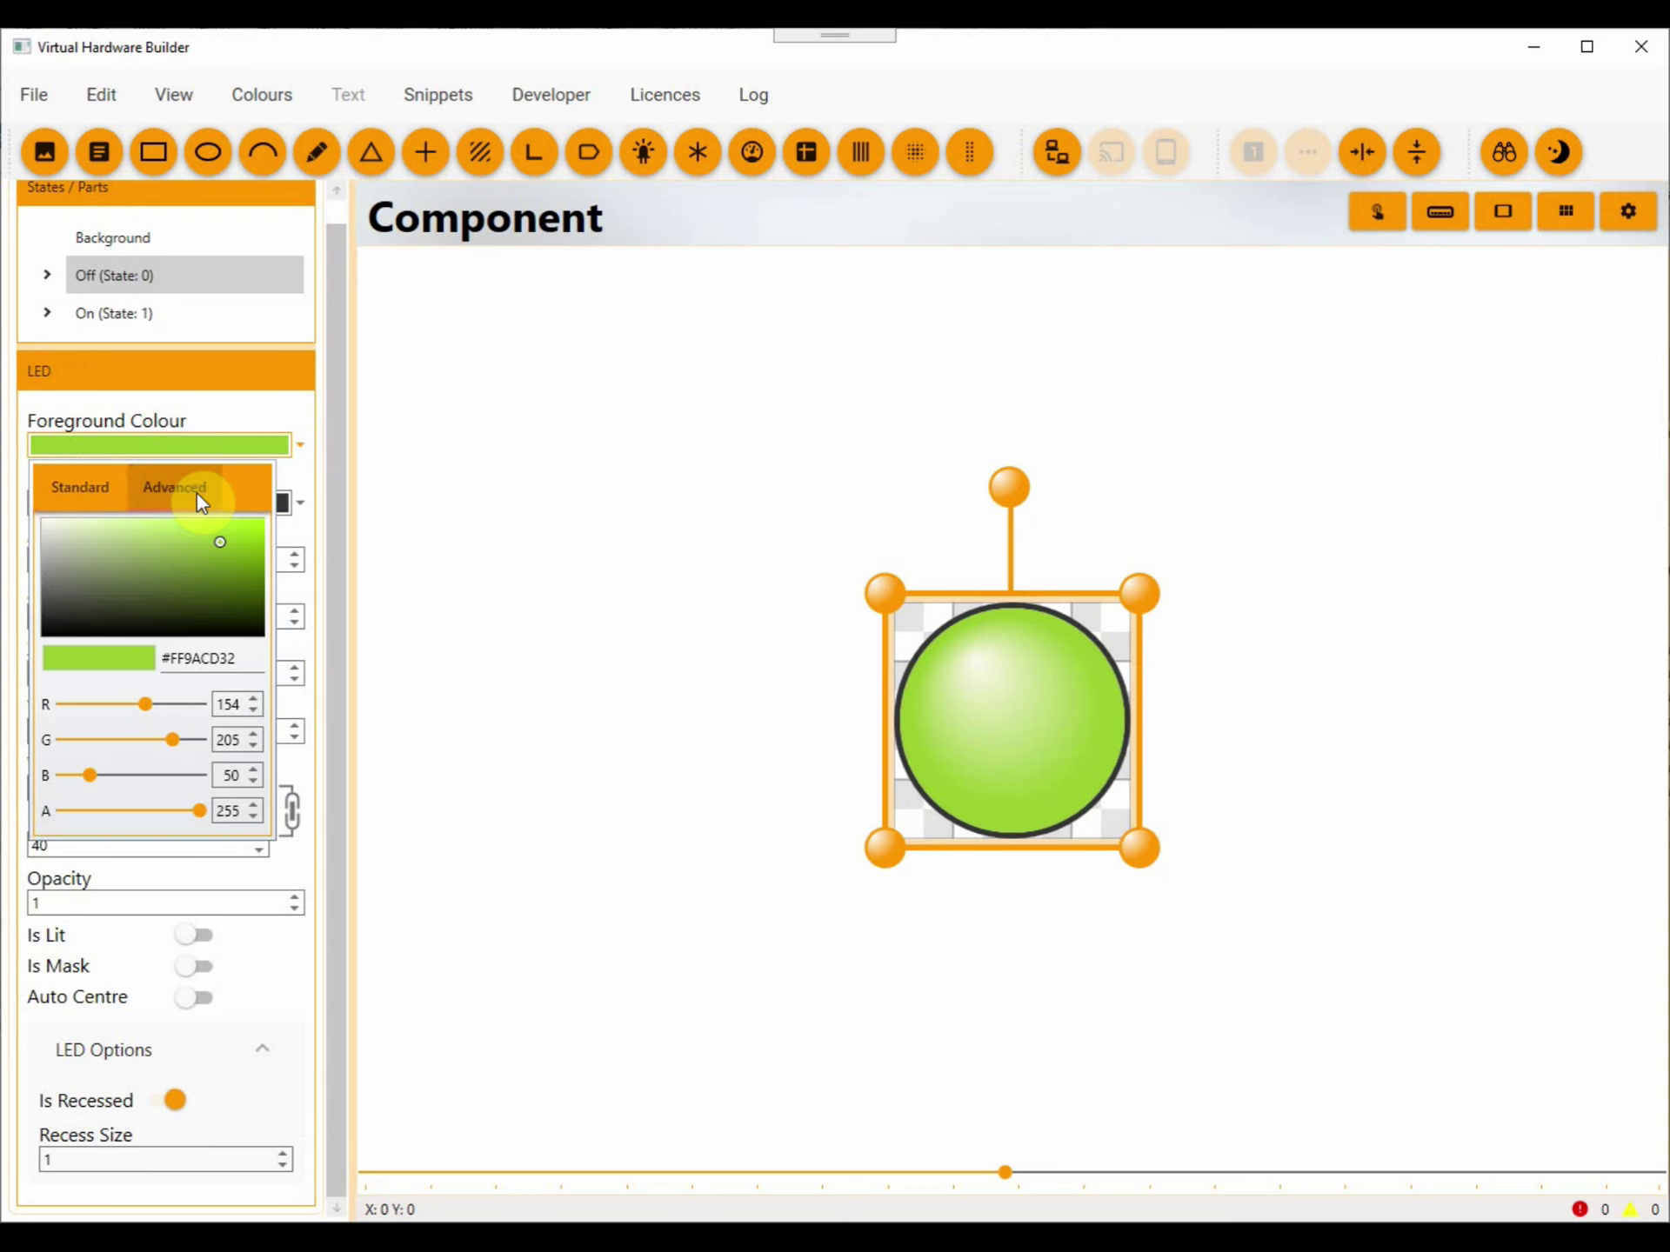
click(221, 541)
drag(172, 544, 101, 532)
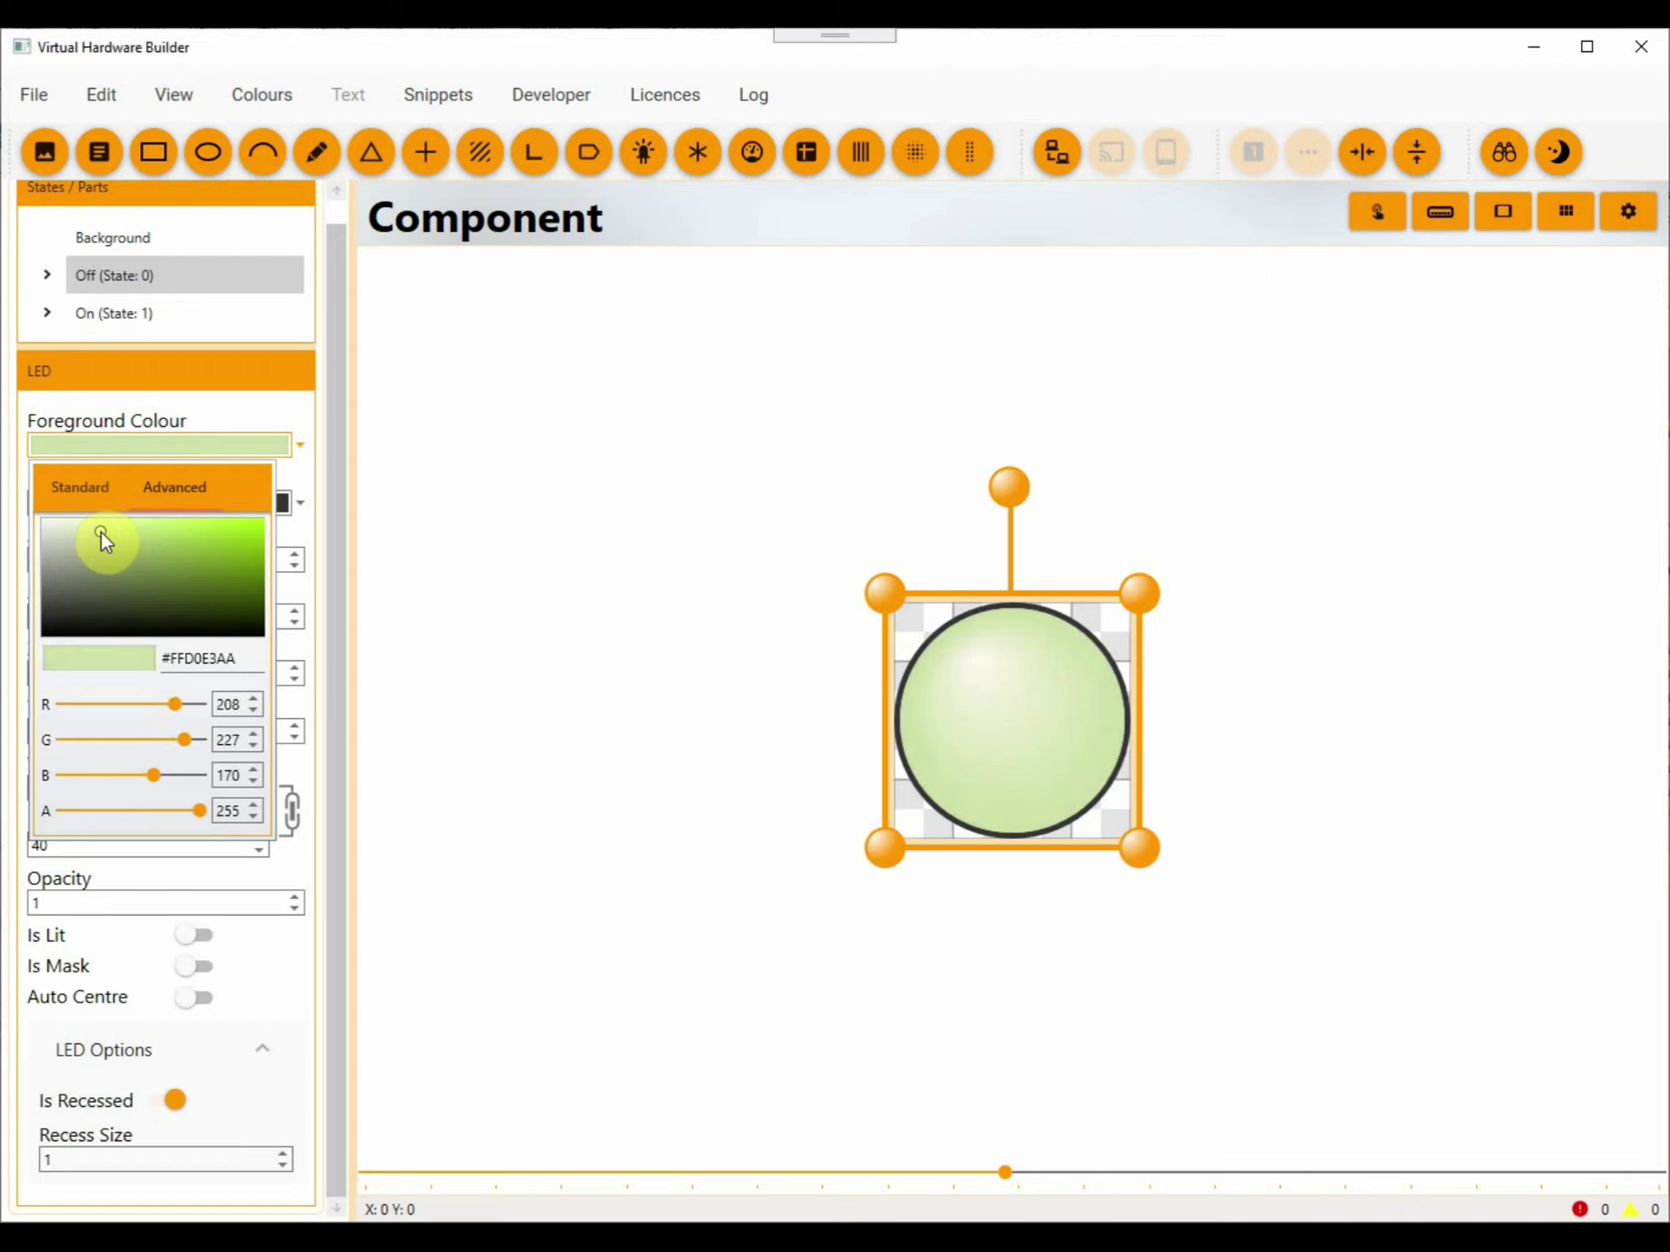
Step: Switch between On and Off states to compare the bright green and pale LED
click(472, 561)
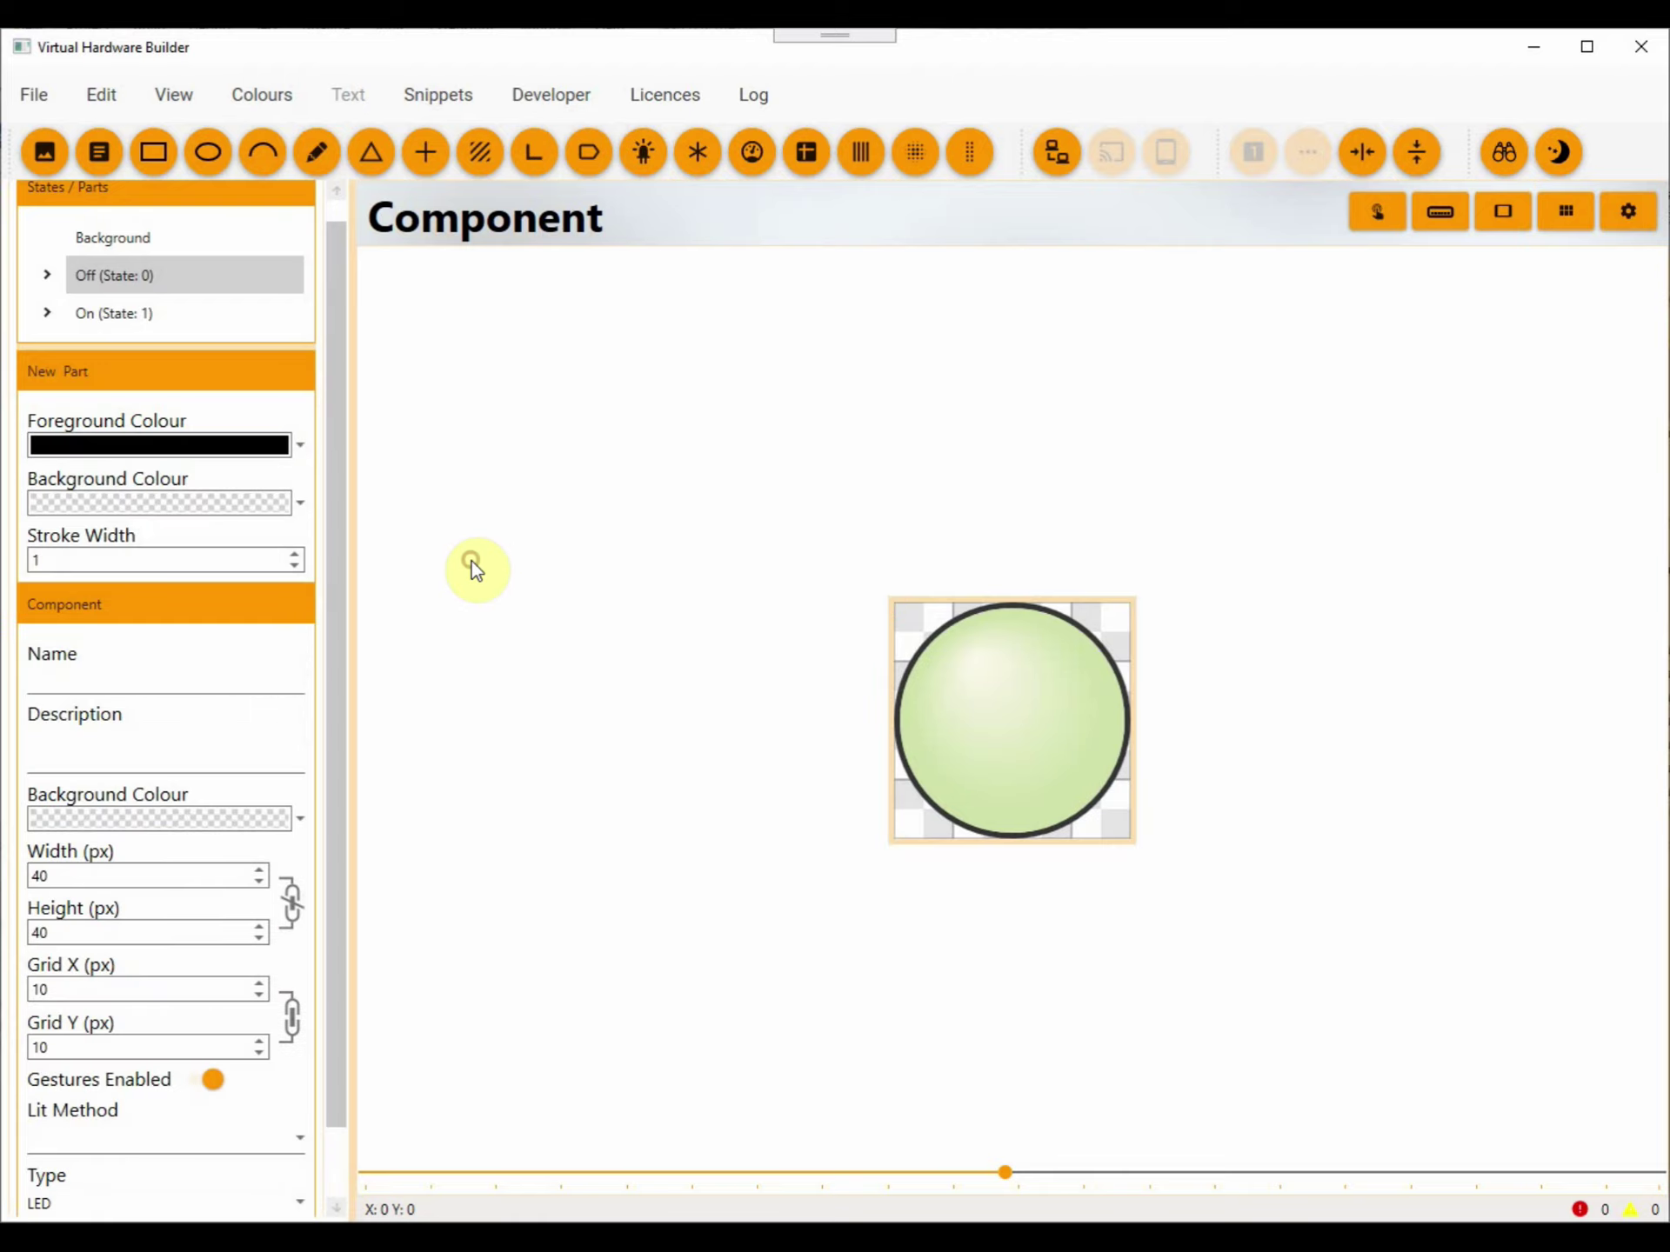
click(115, 313)
click(116, 275)
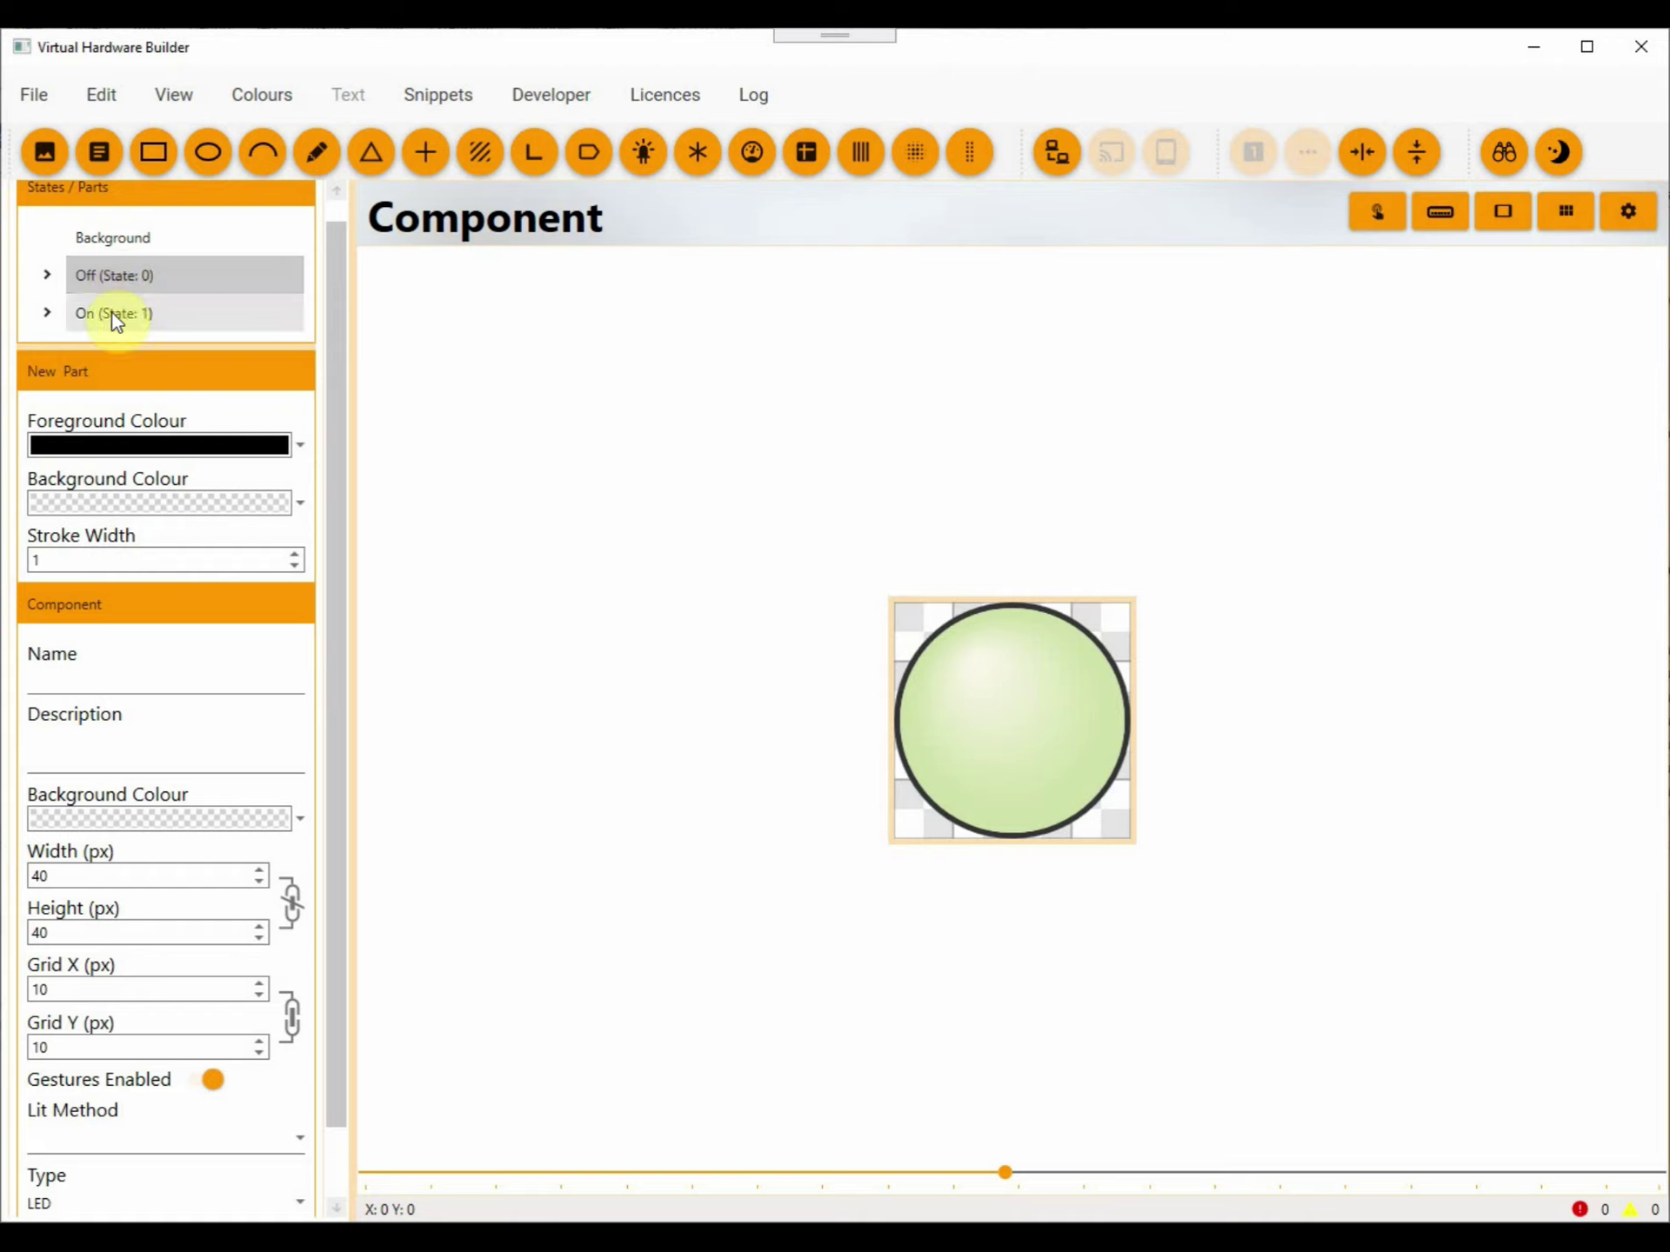
click(113, 313)
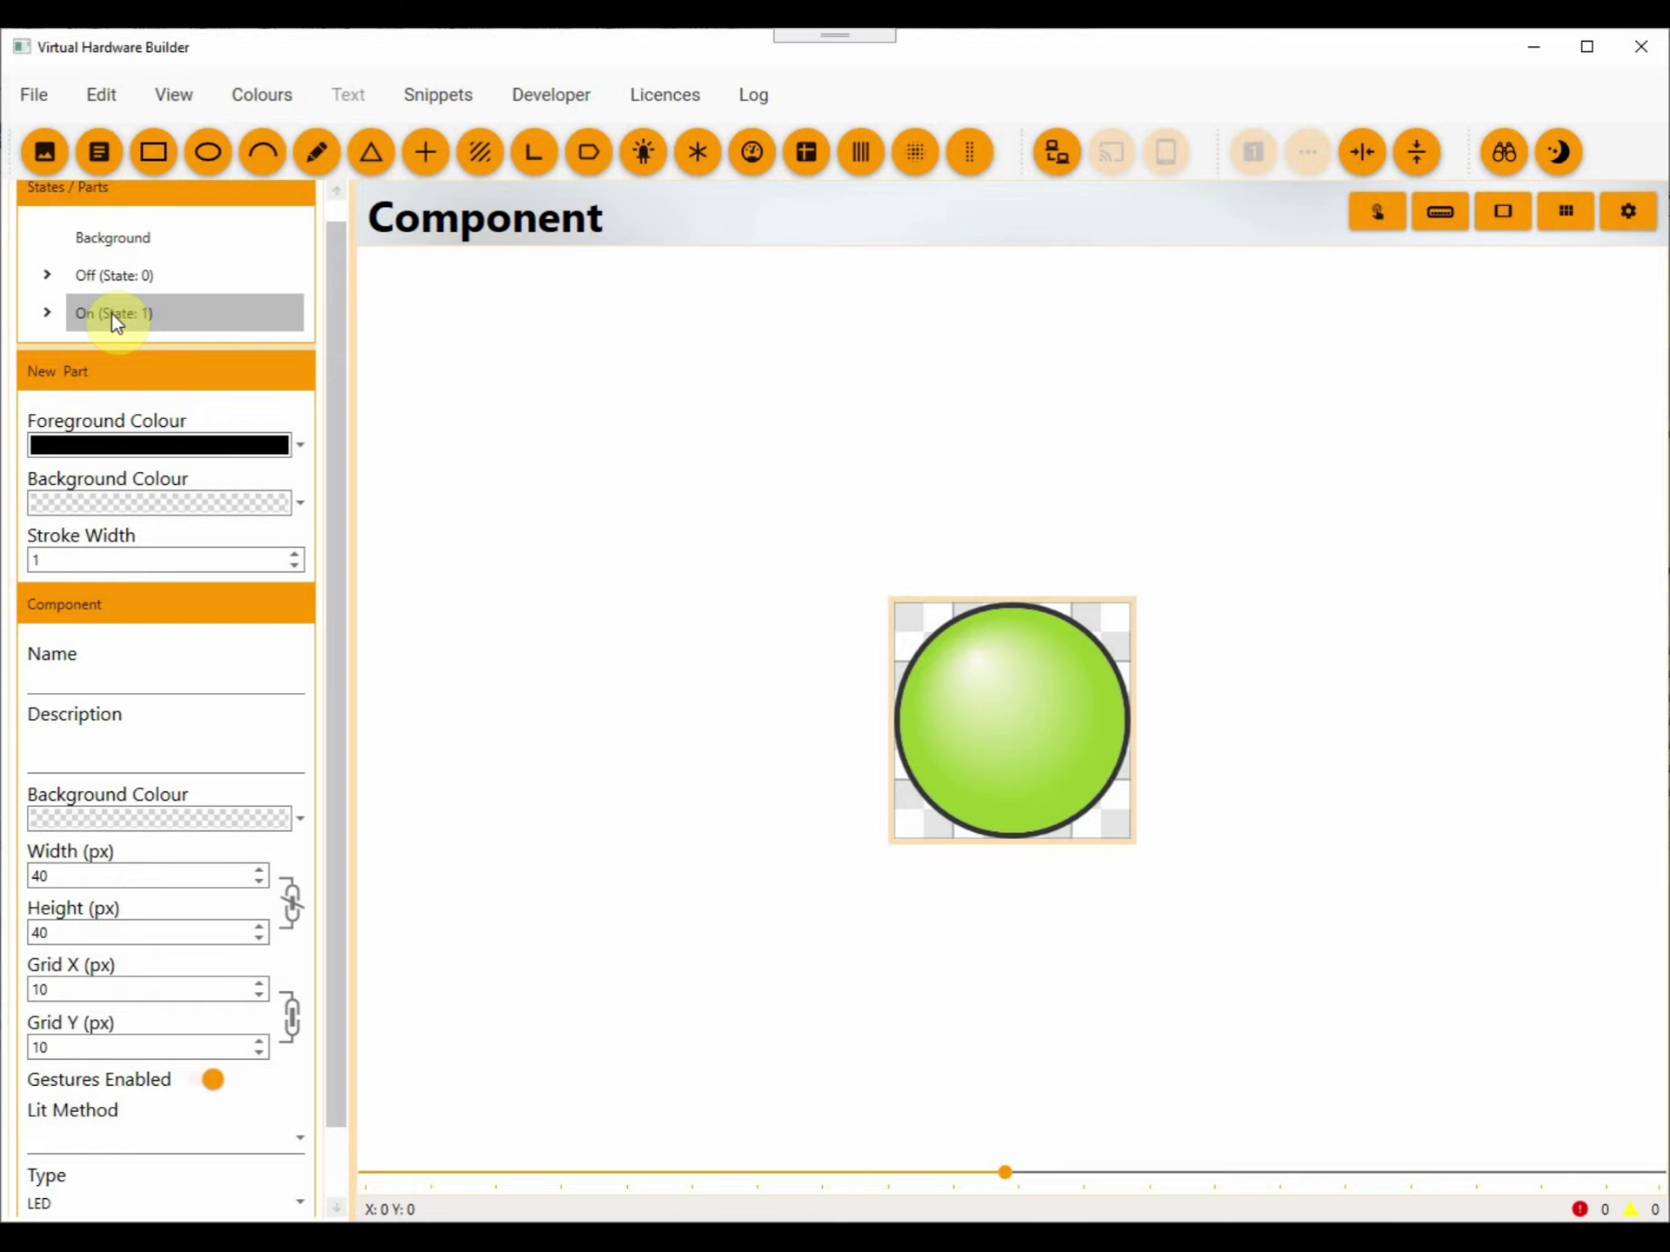
click(112, 275)
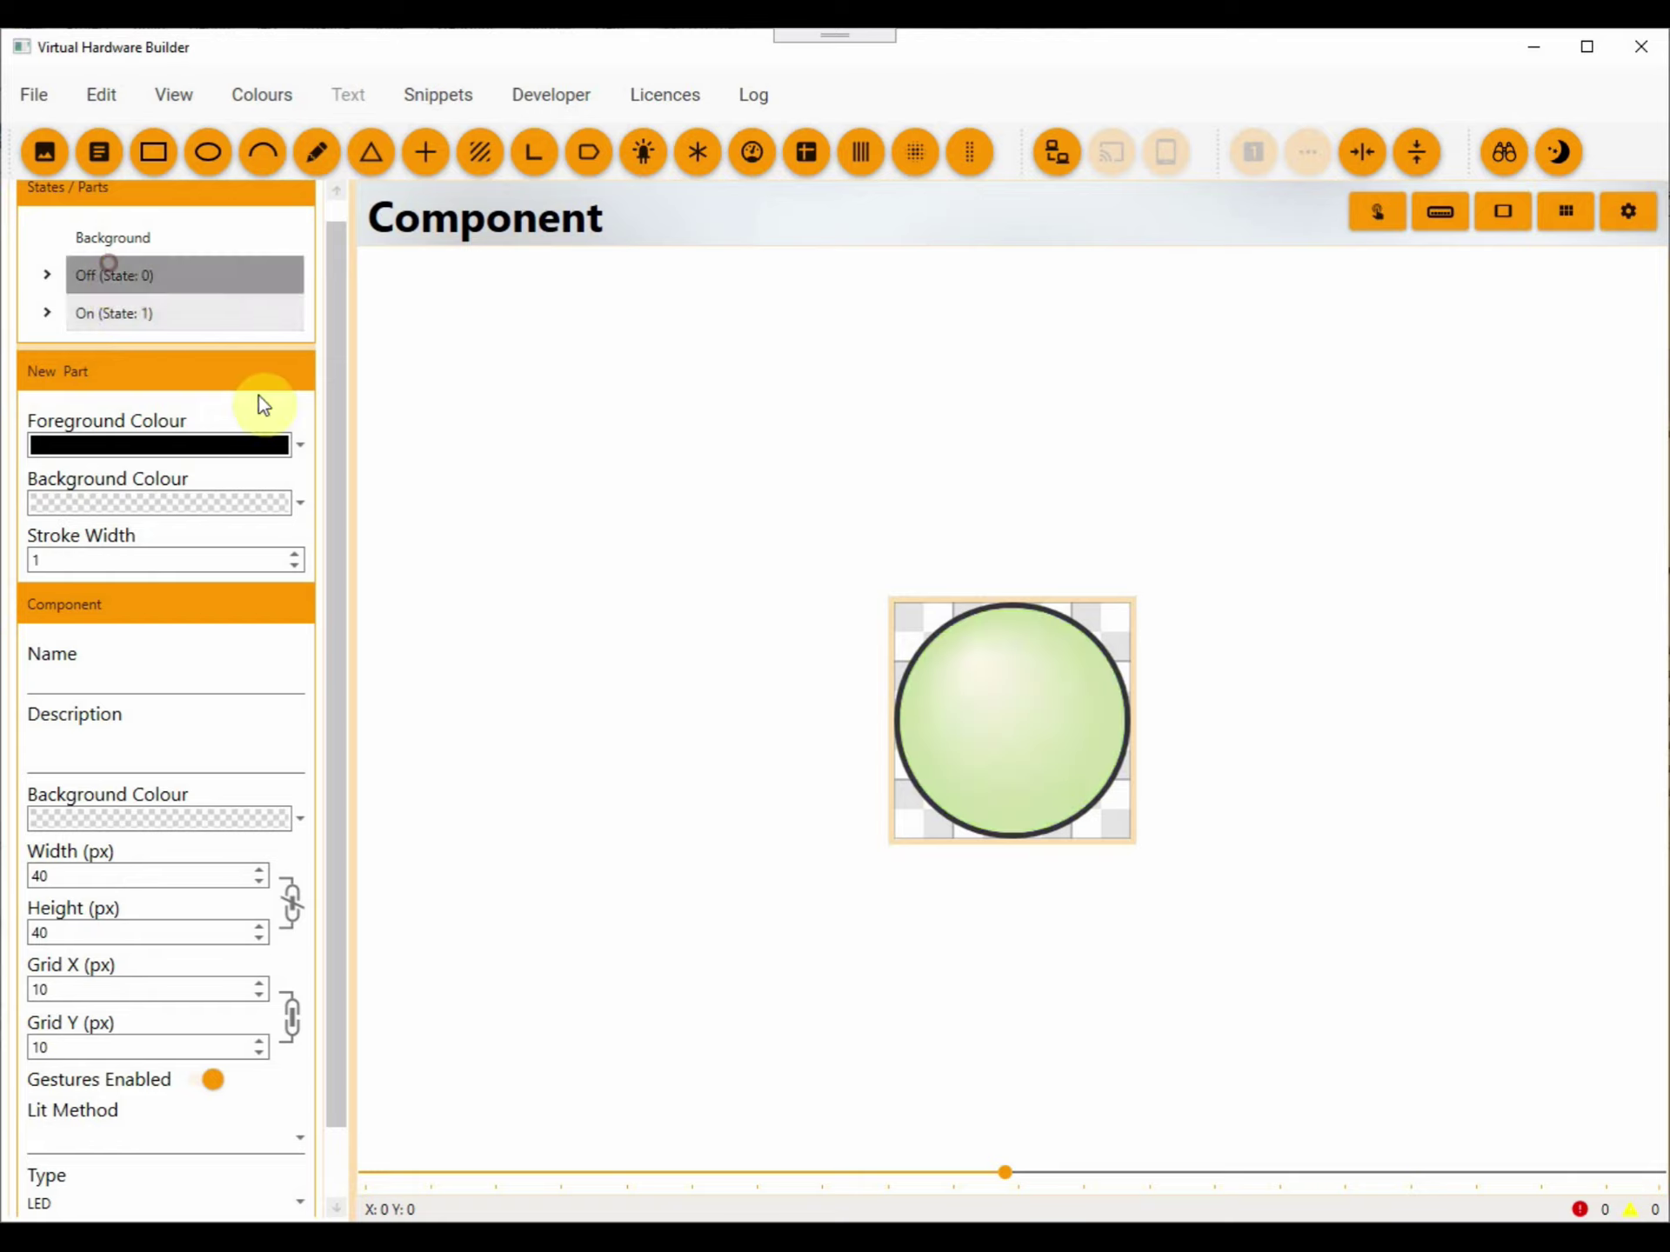
click(960, 700)
Step: Set the Off-state LED width to 36 px and centre it at 2, 2
double_click(137, 787)
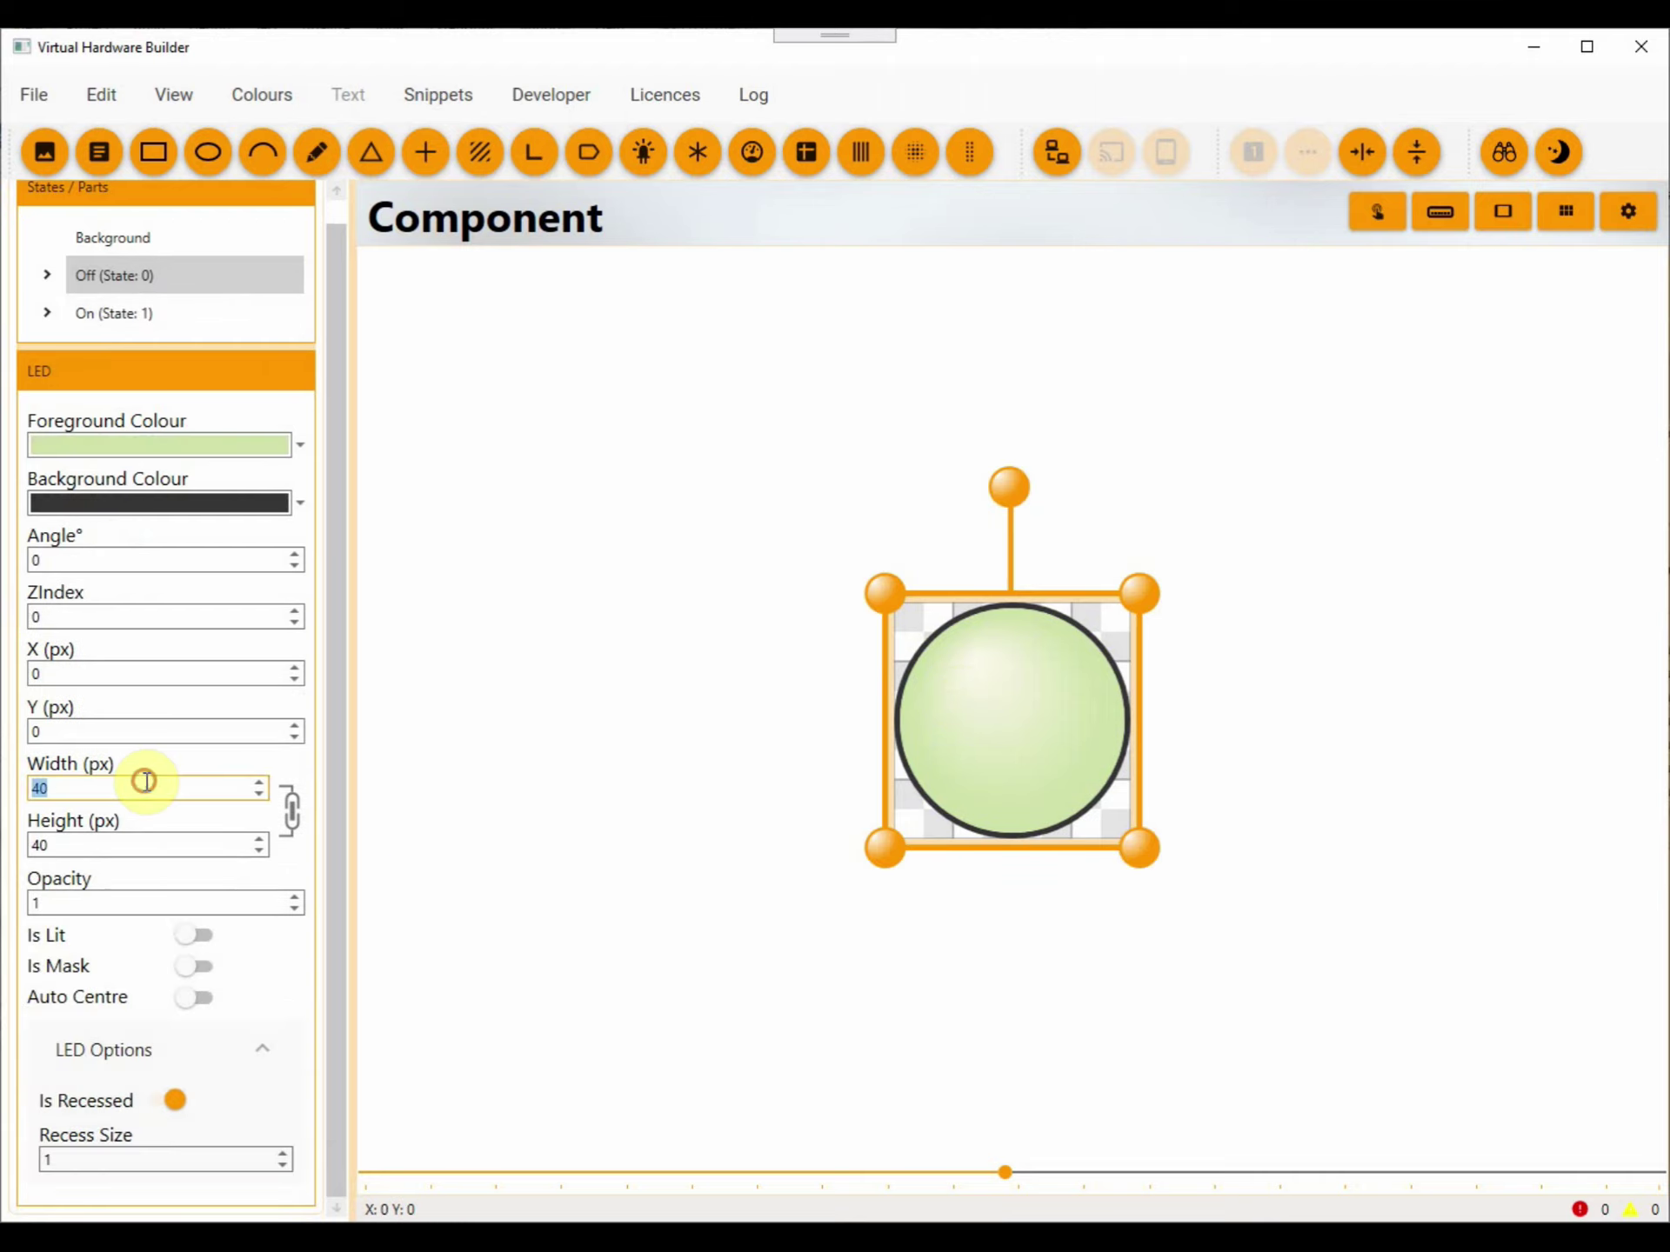
text(3)
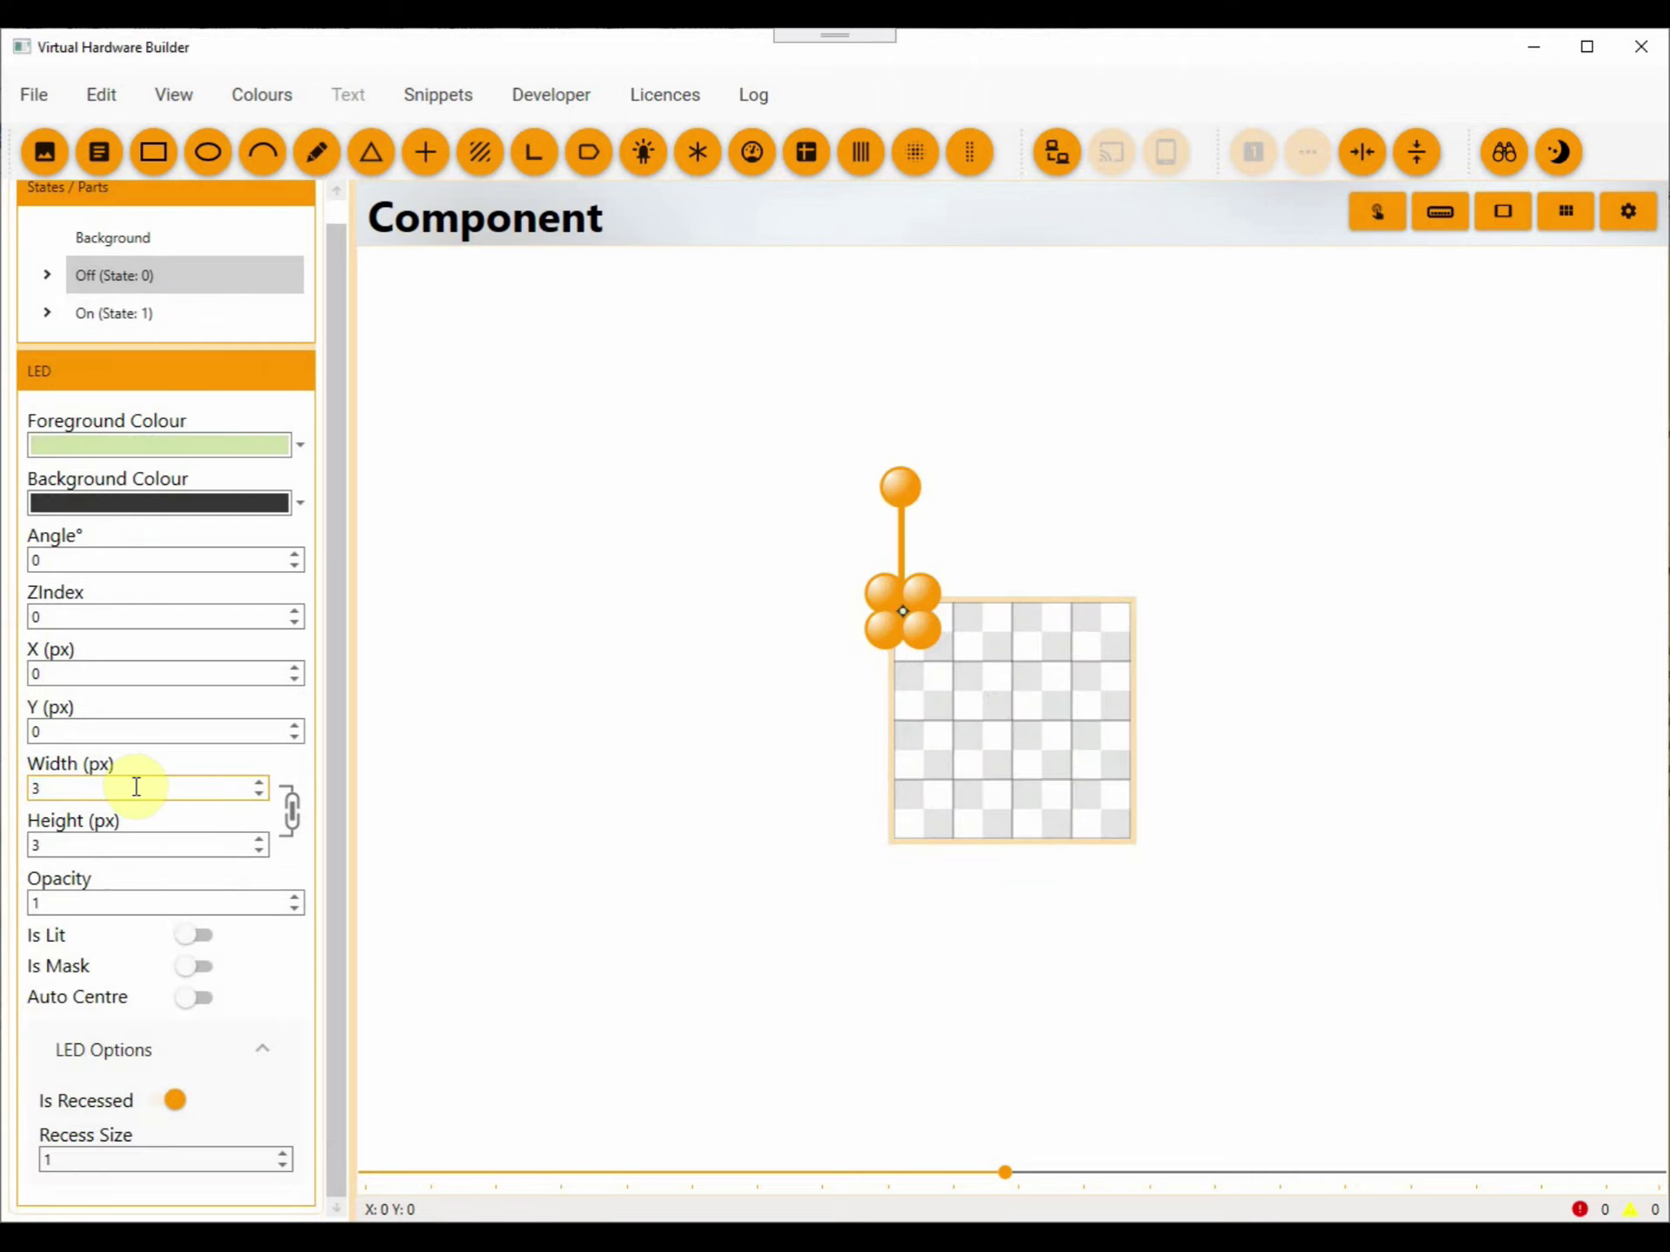
text(6)
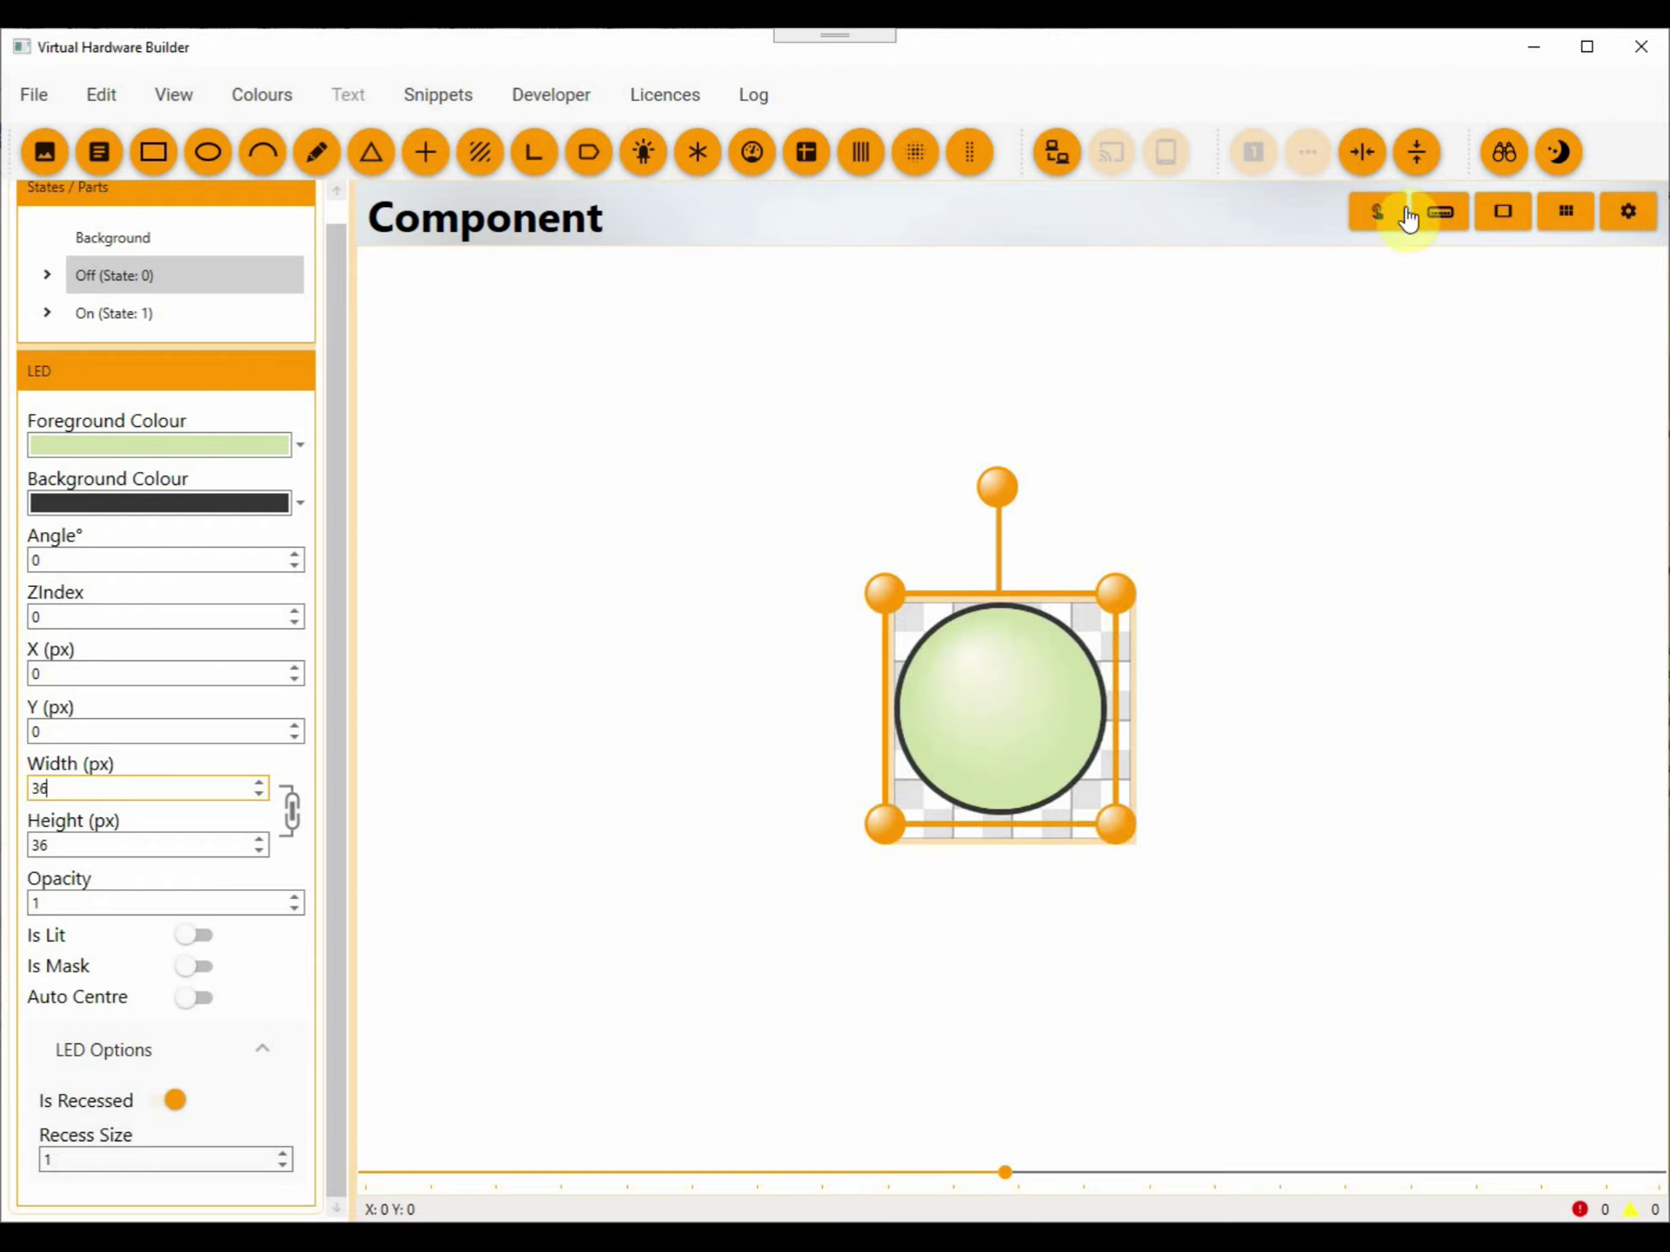
click(1362, 153)
click(1419, 160)
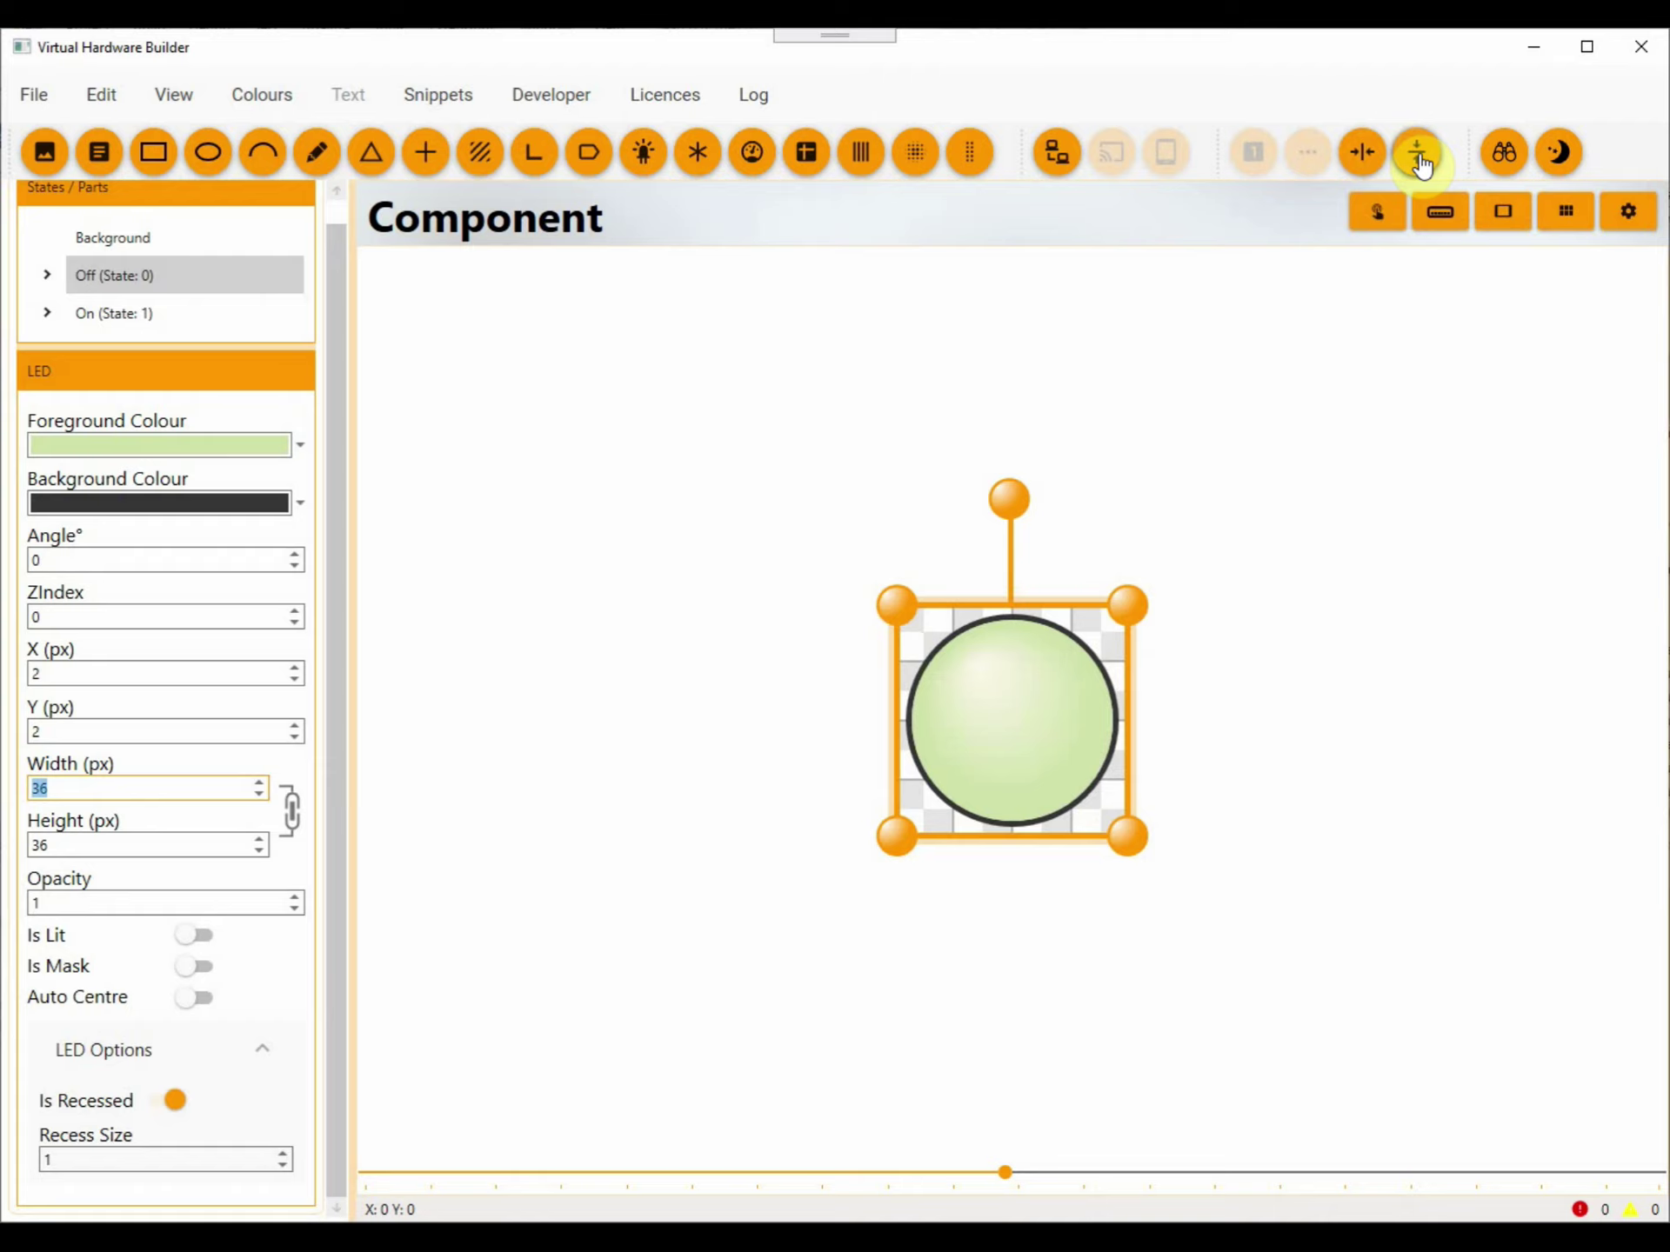
click(145, 318)
Step: Resize the On-state LED to 36 × 36 px and centre it horizontally and vertically
click(991, 664)
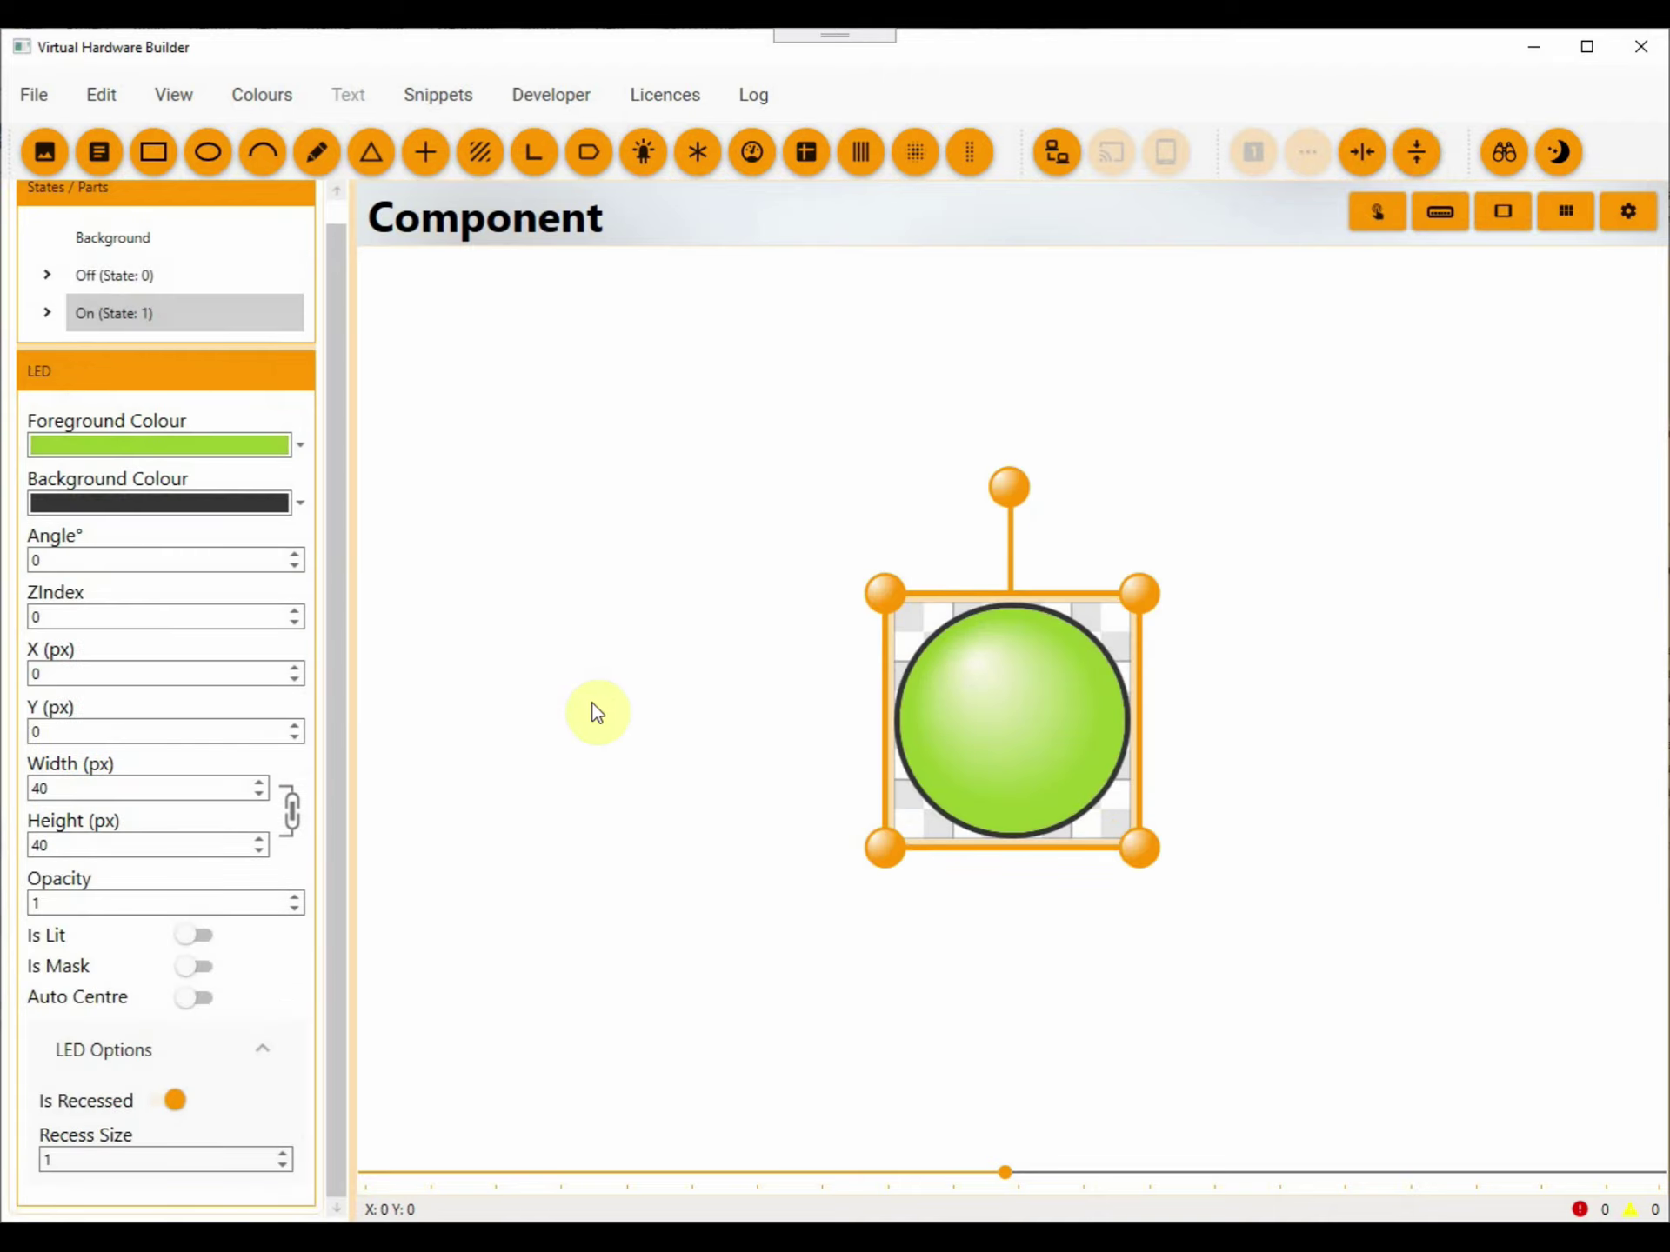
double_click(246, 795)
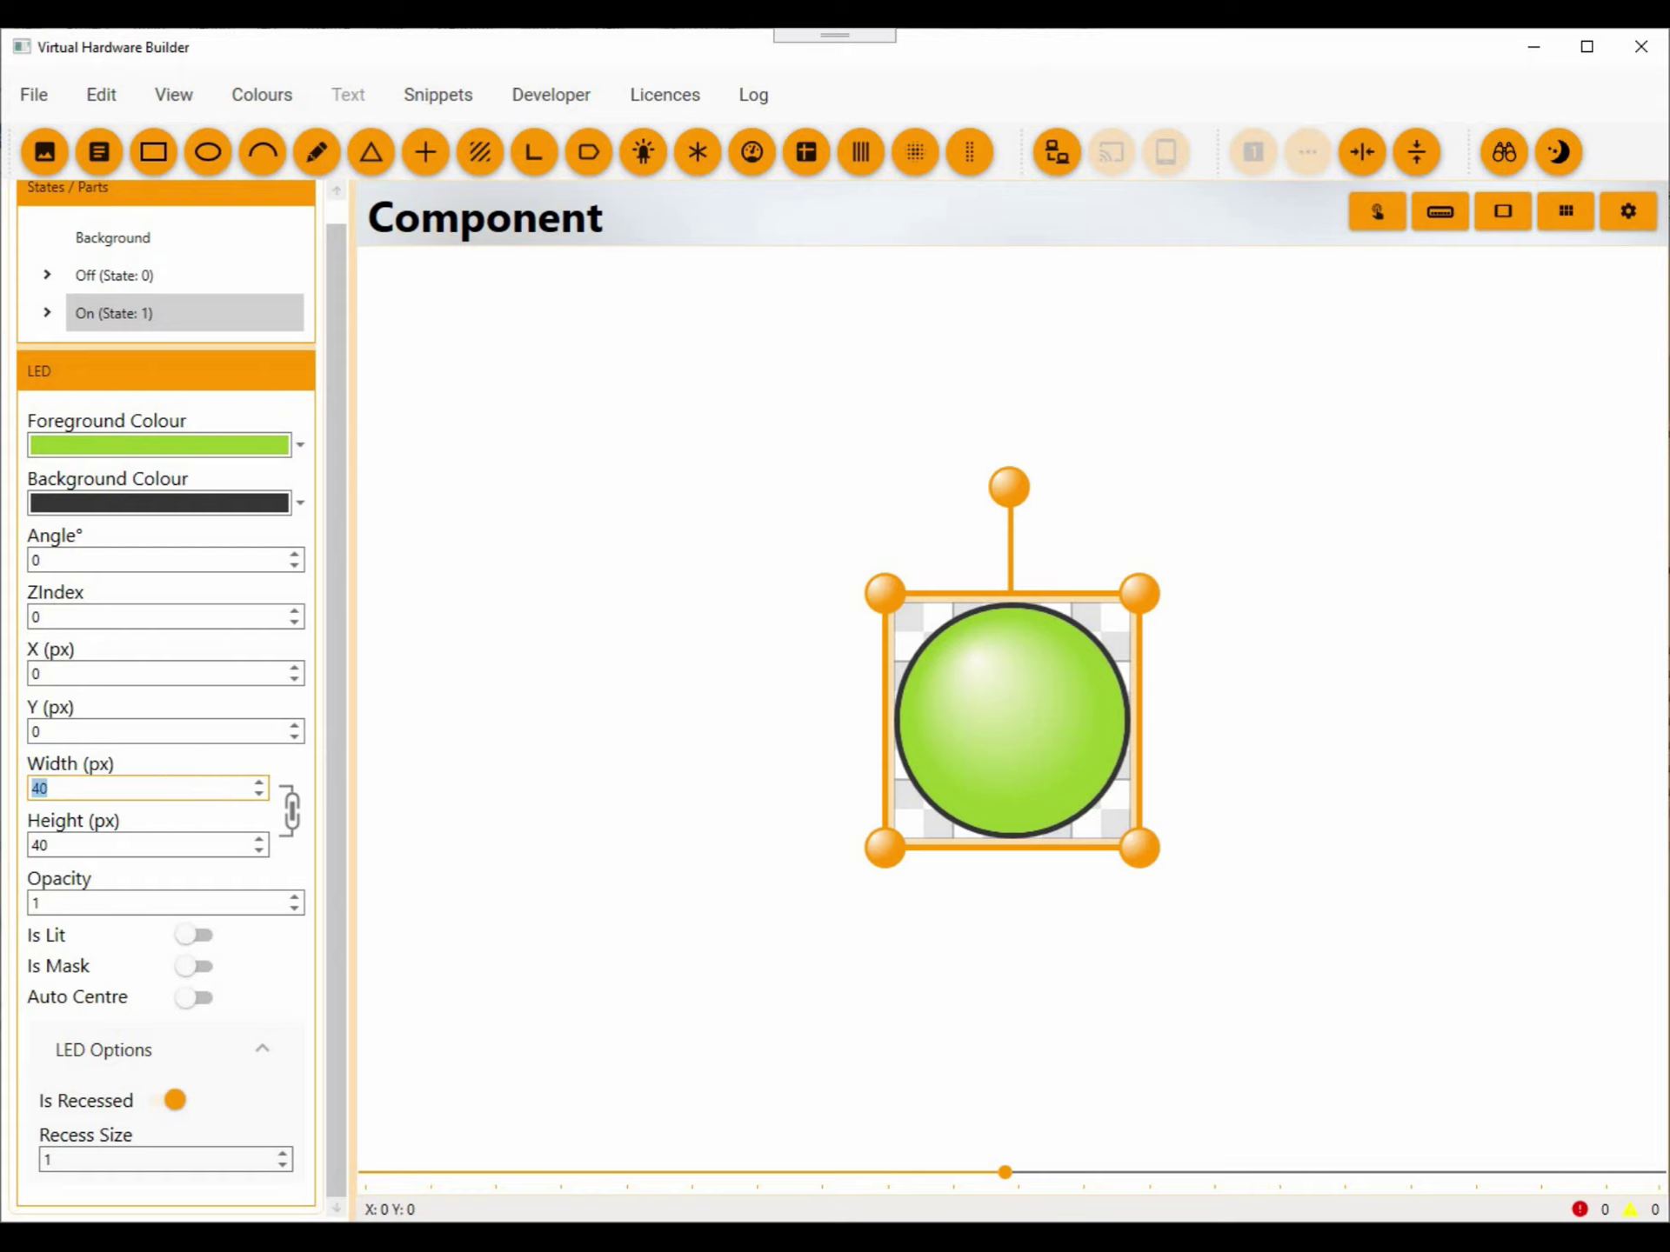
text(36)
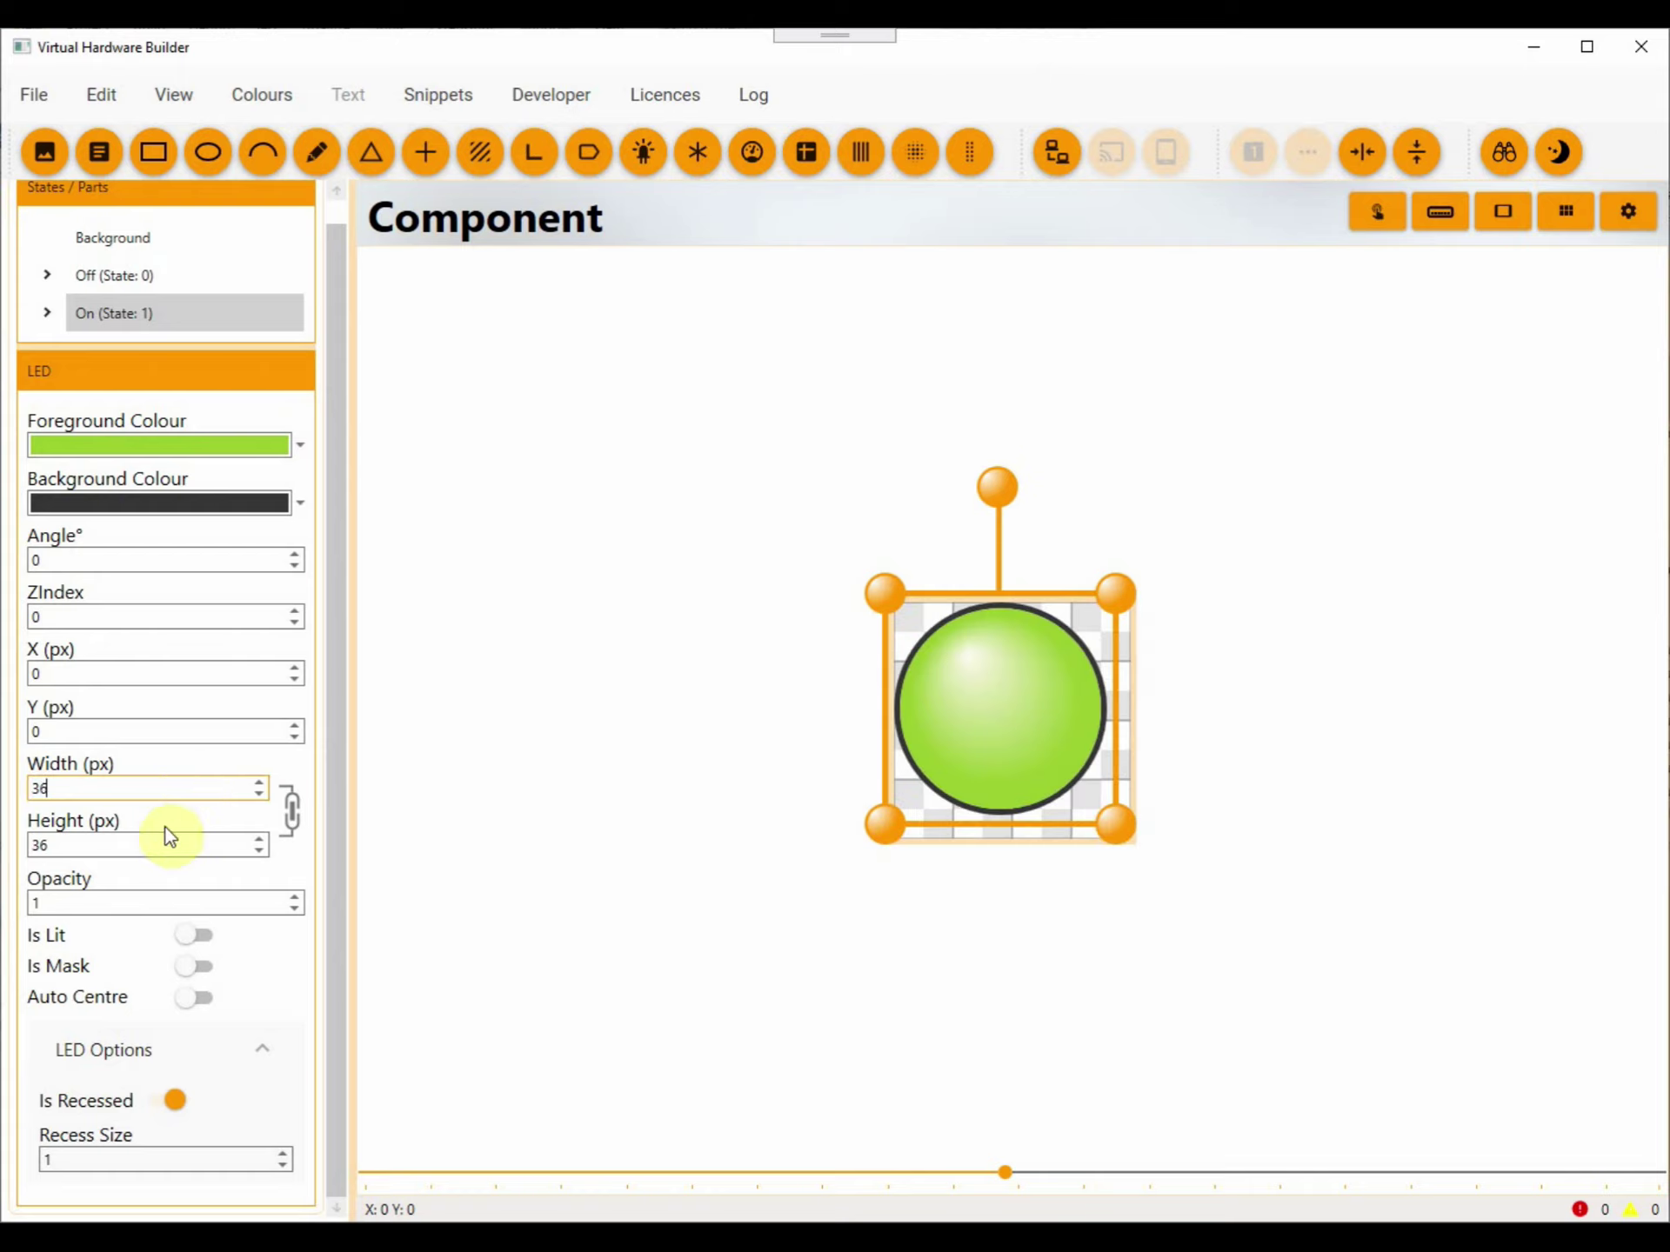
click(1362, 157)
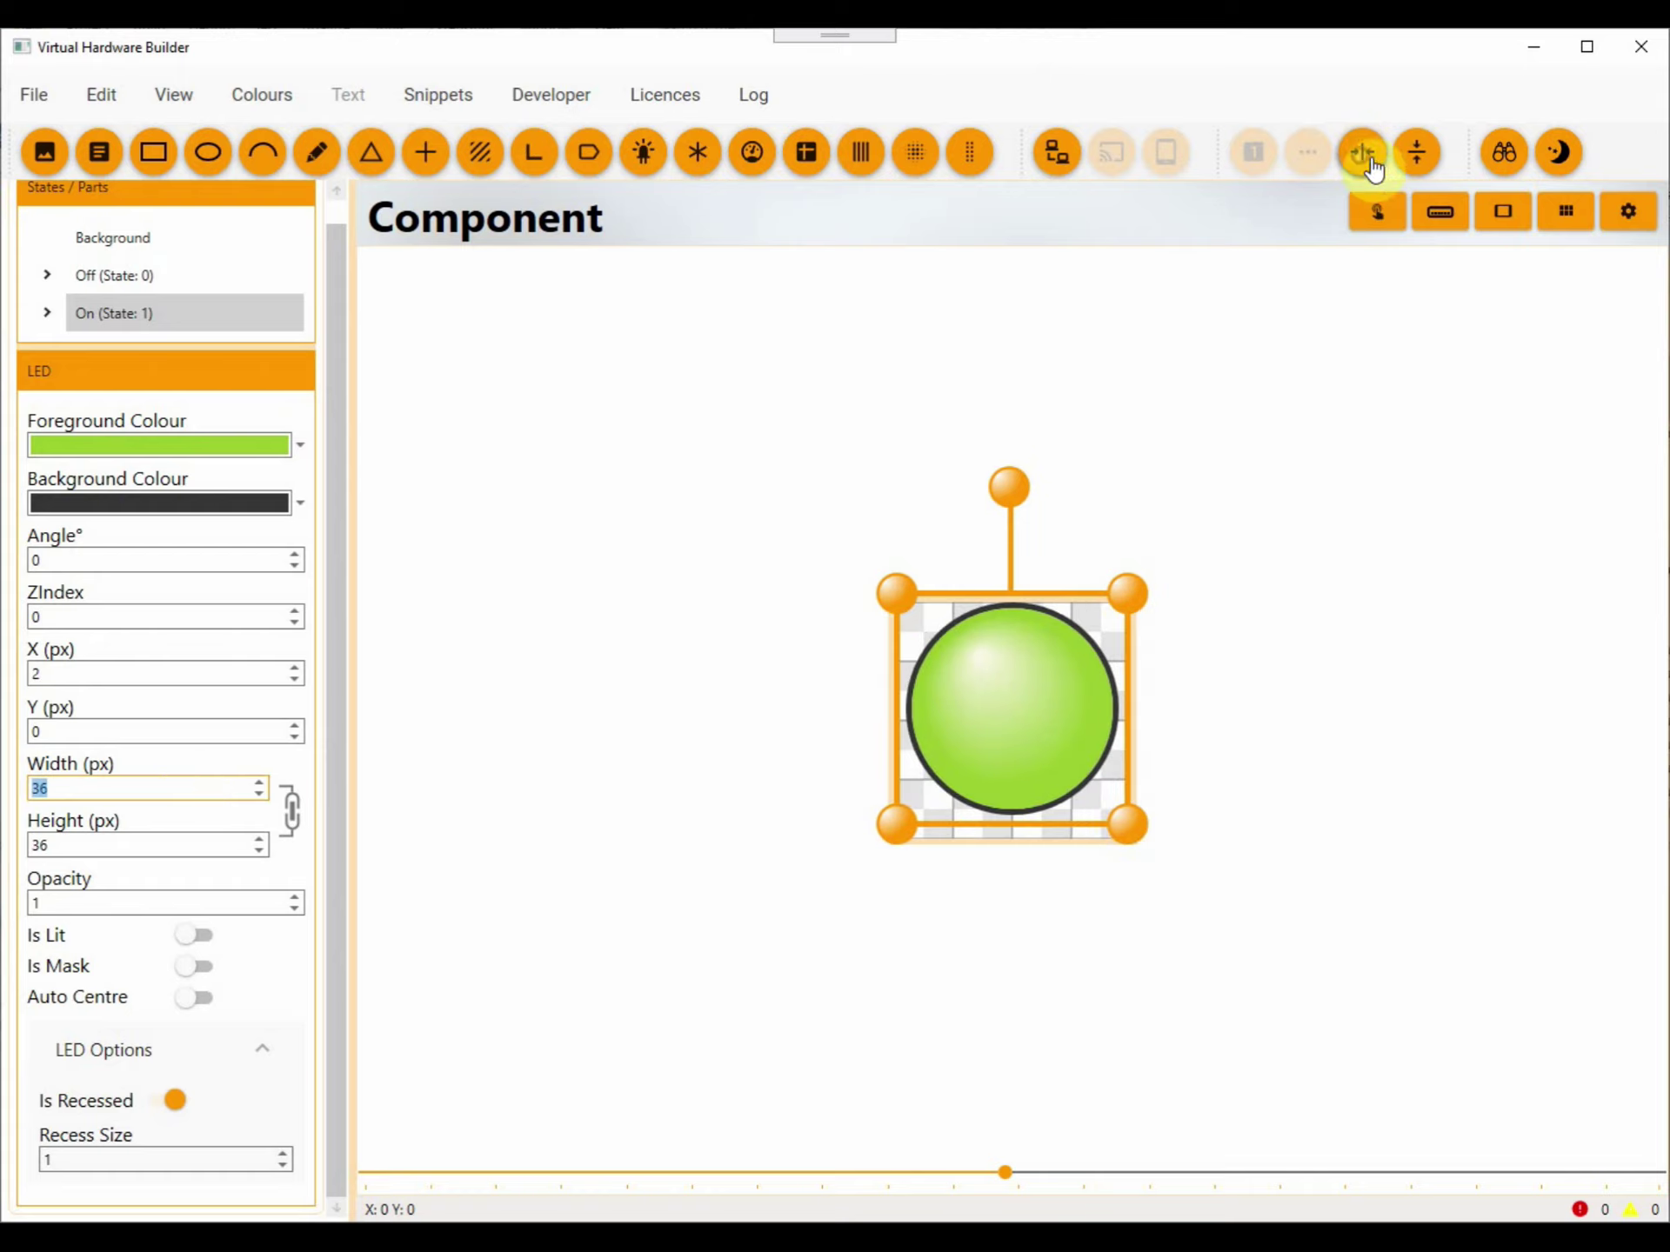
click(1415, 161)
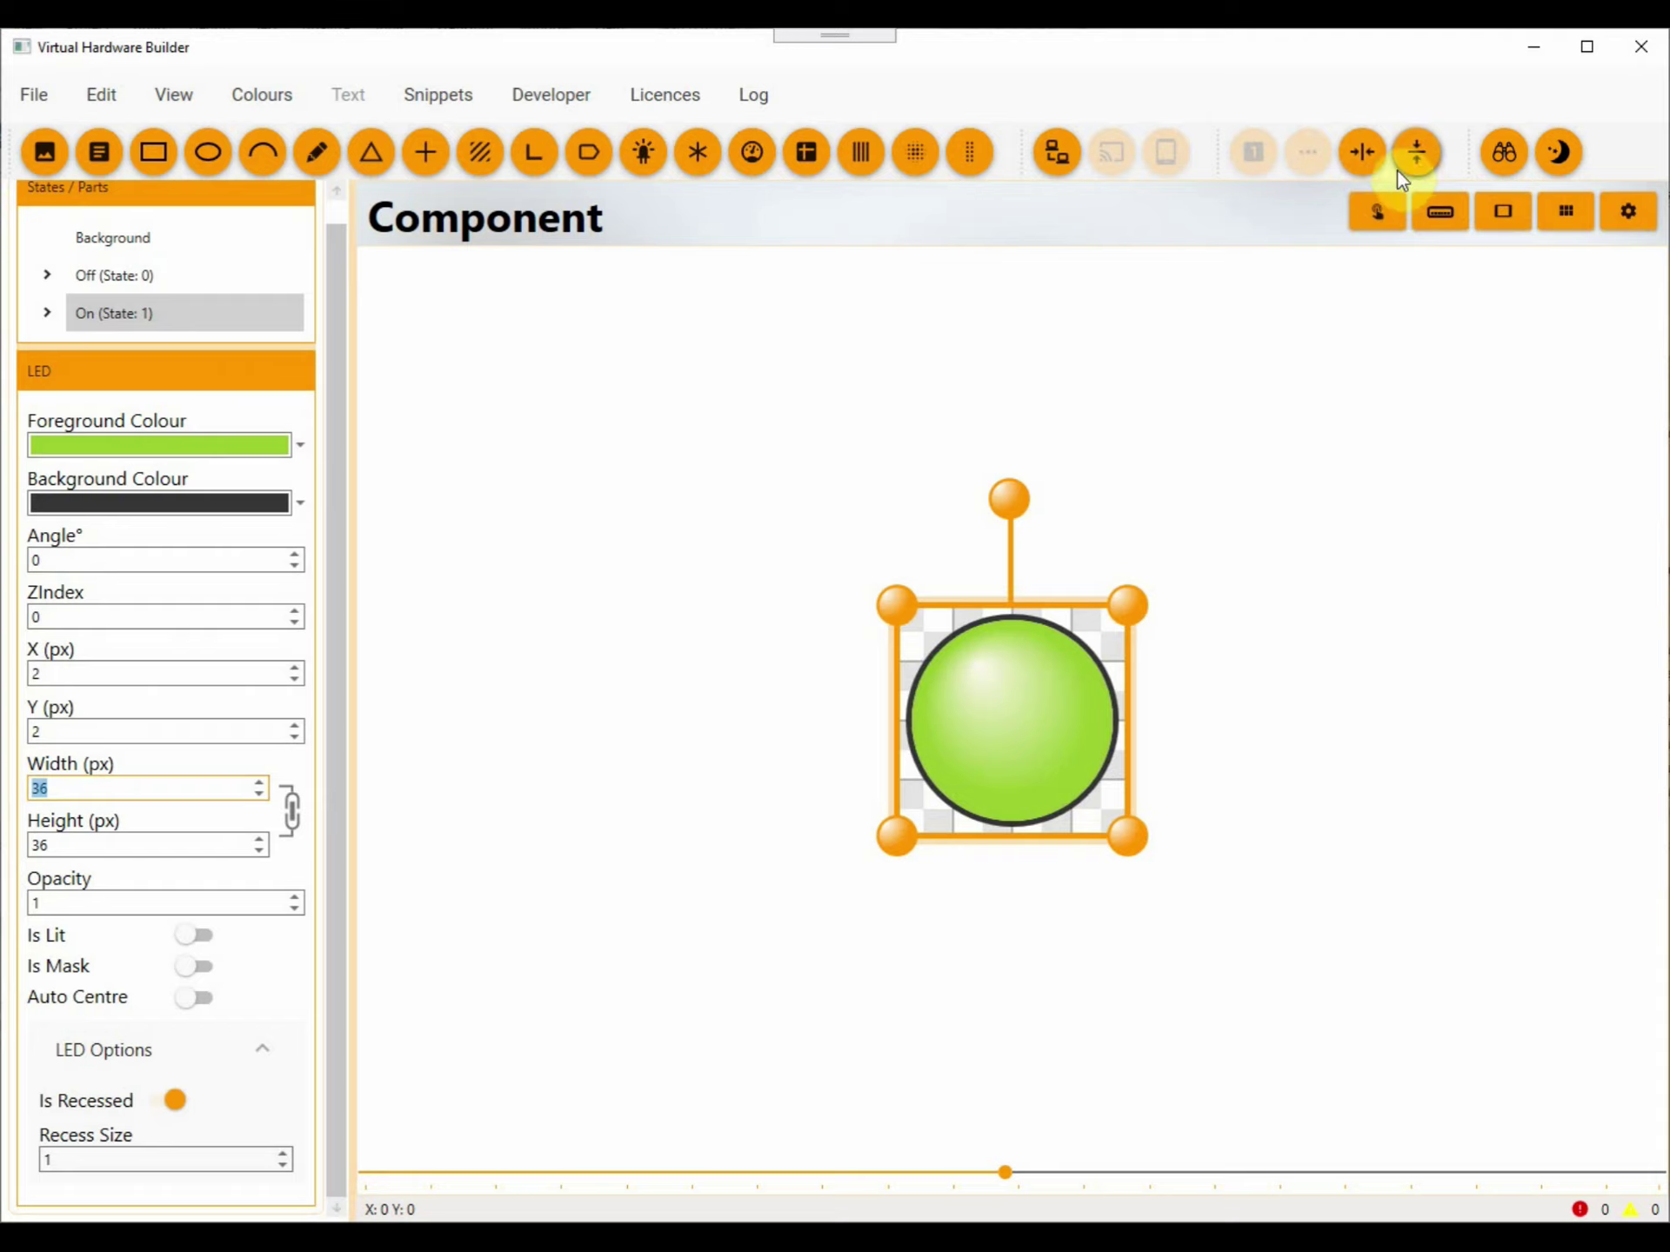
Step: Turn on Is Lit and Glow for the On-state LED, then deselect it
click(195, 937)
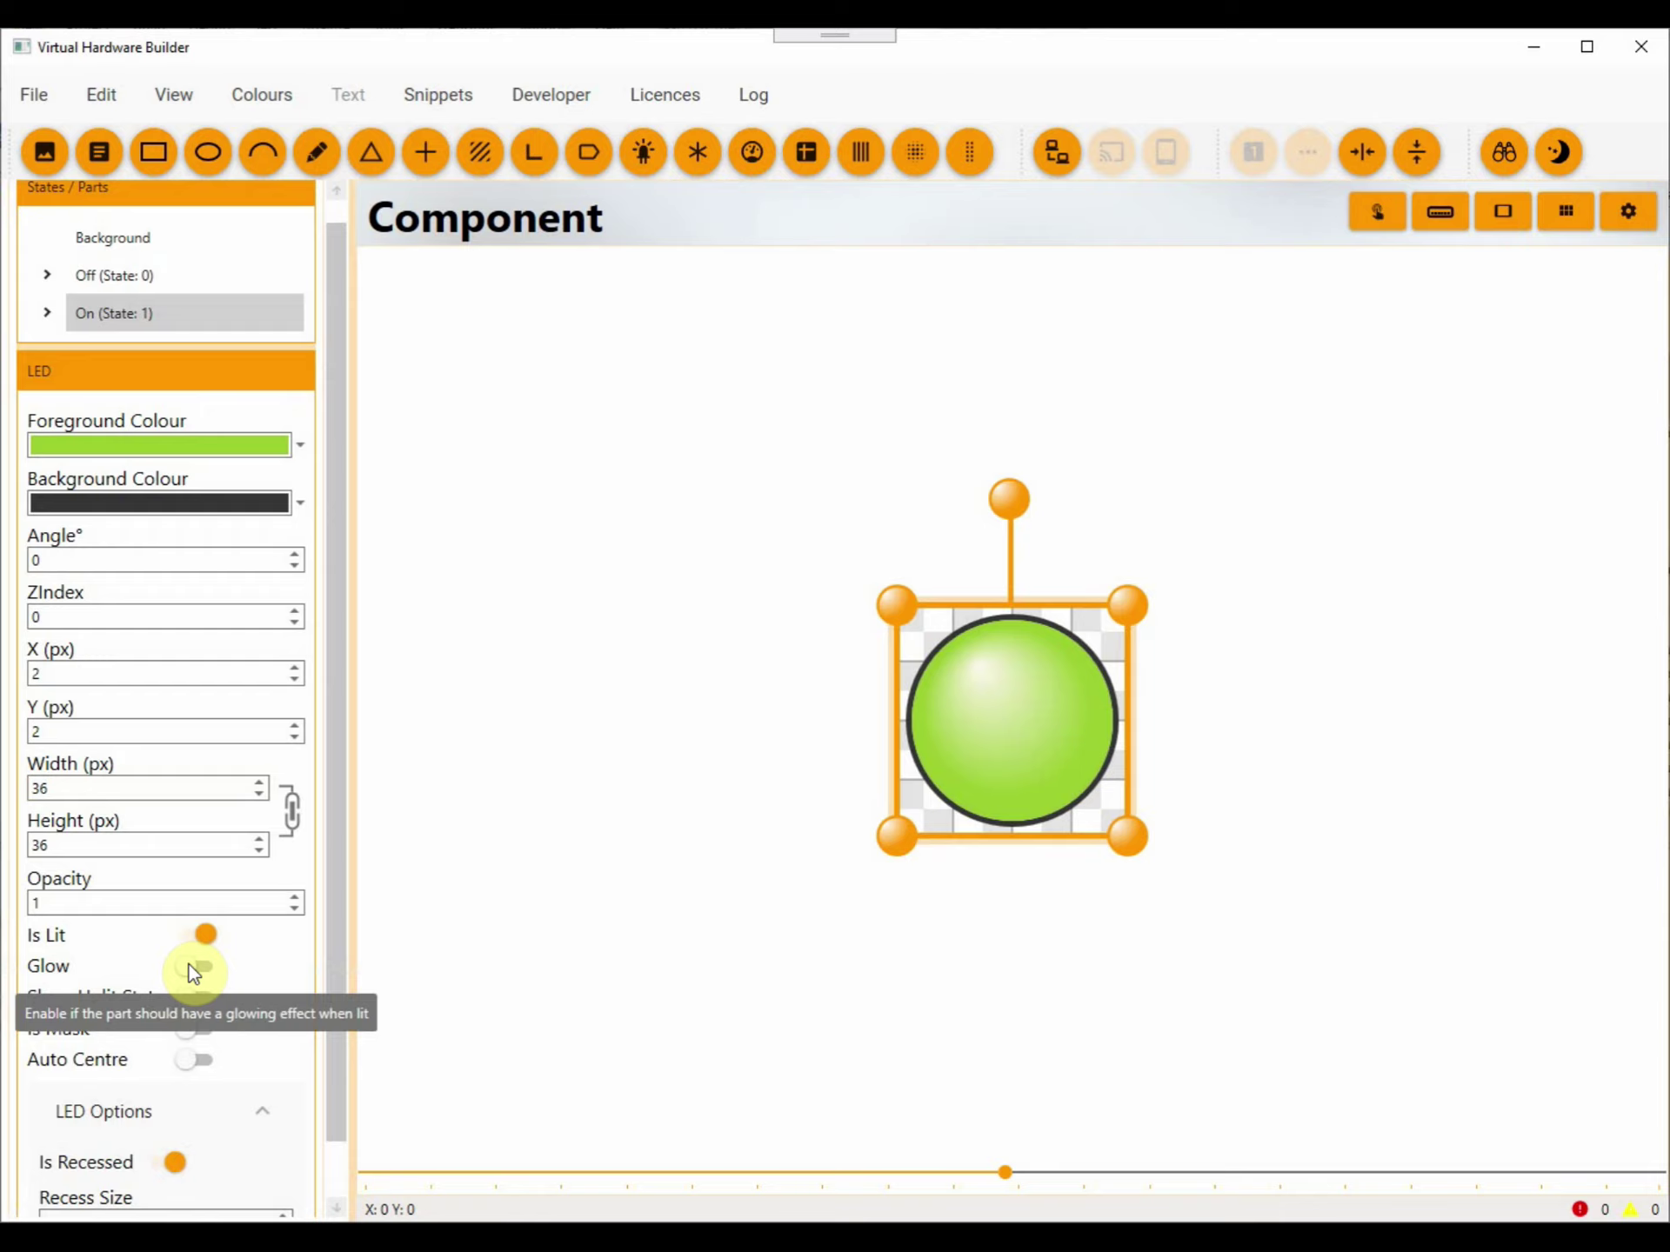
click(193, 969)
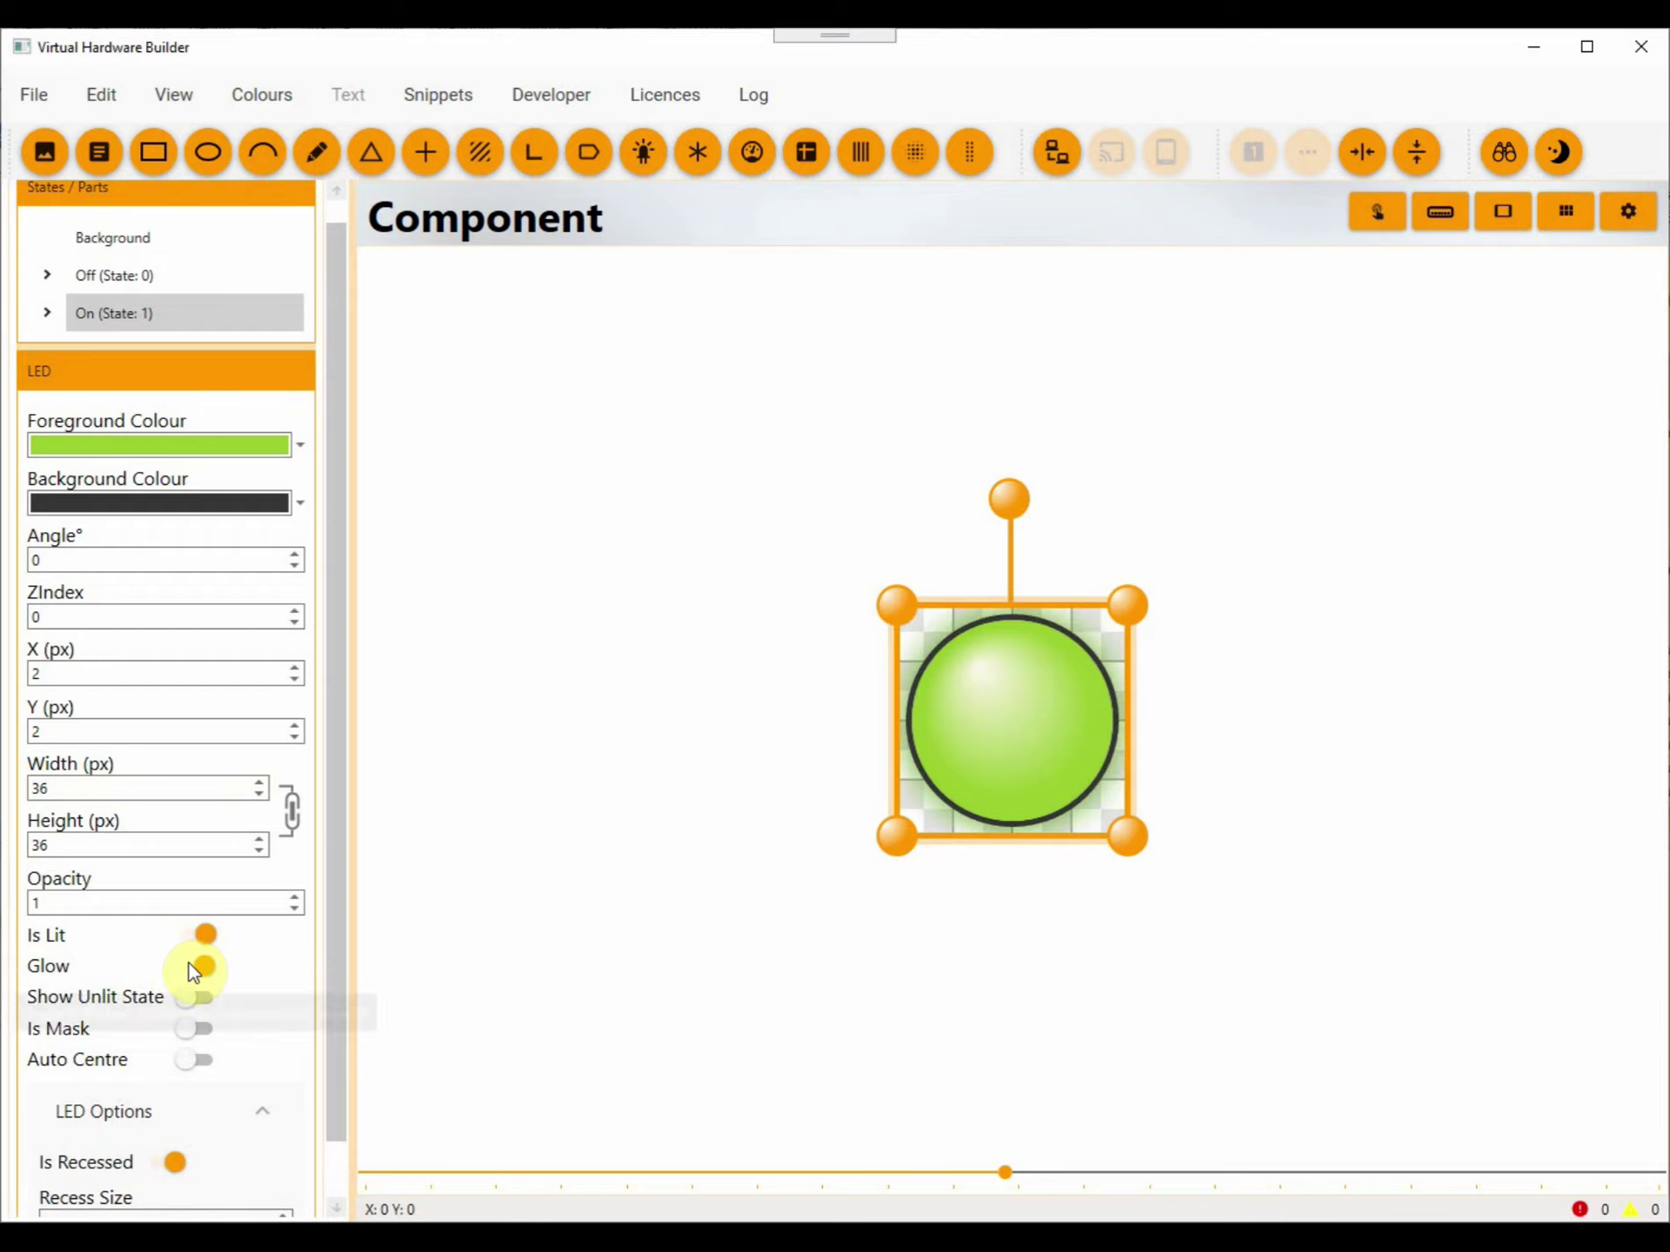
scroll(183, 969, down, 1)
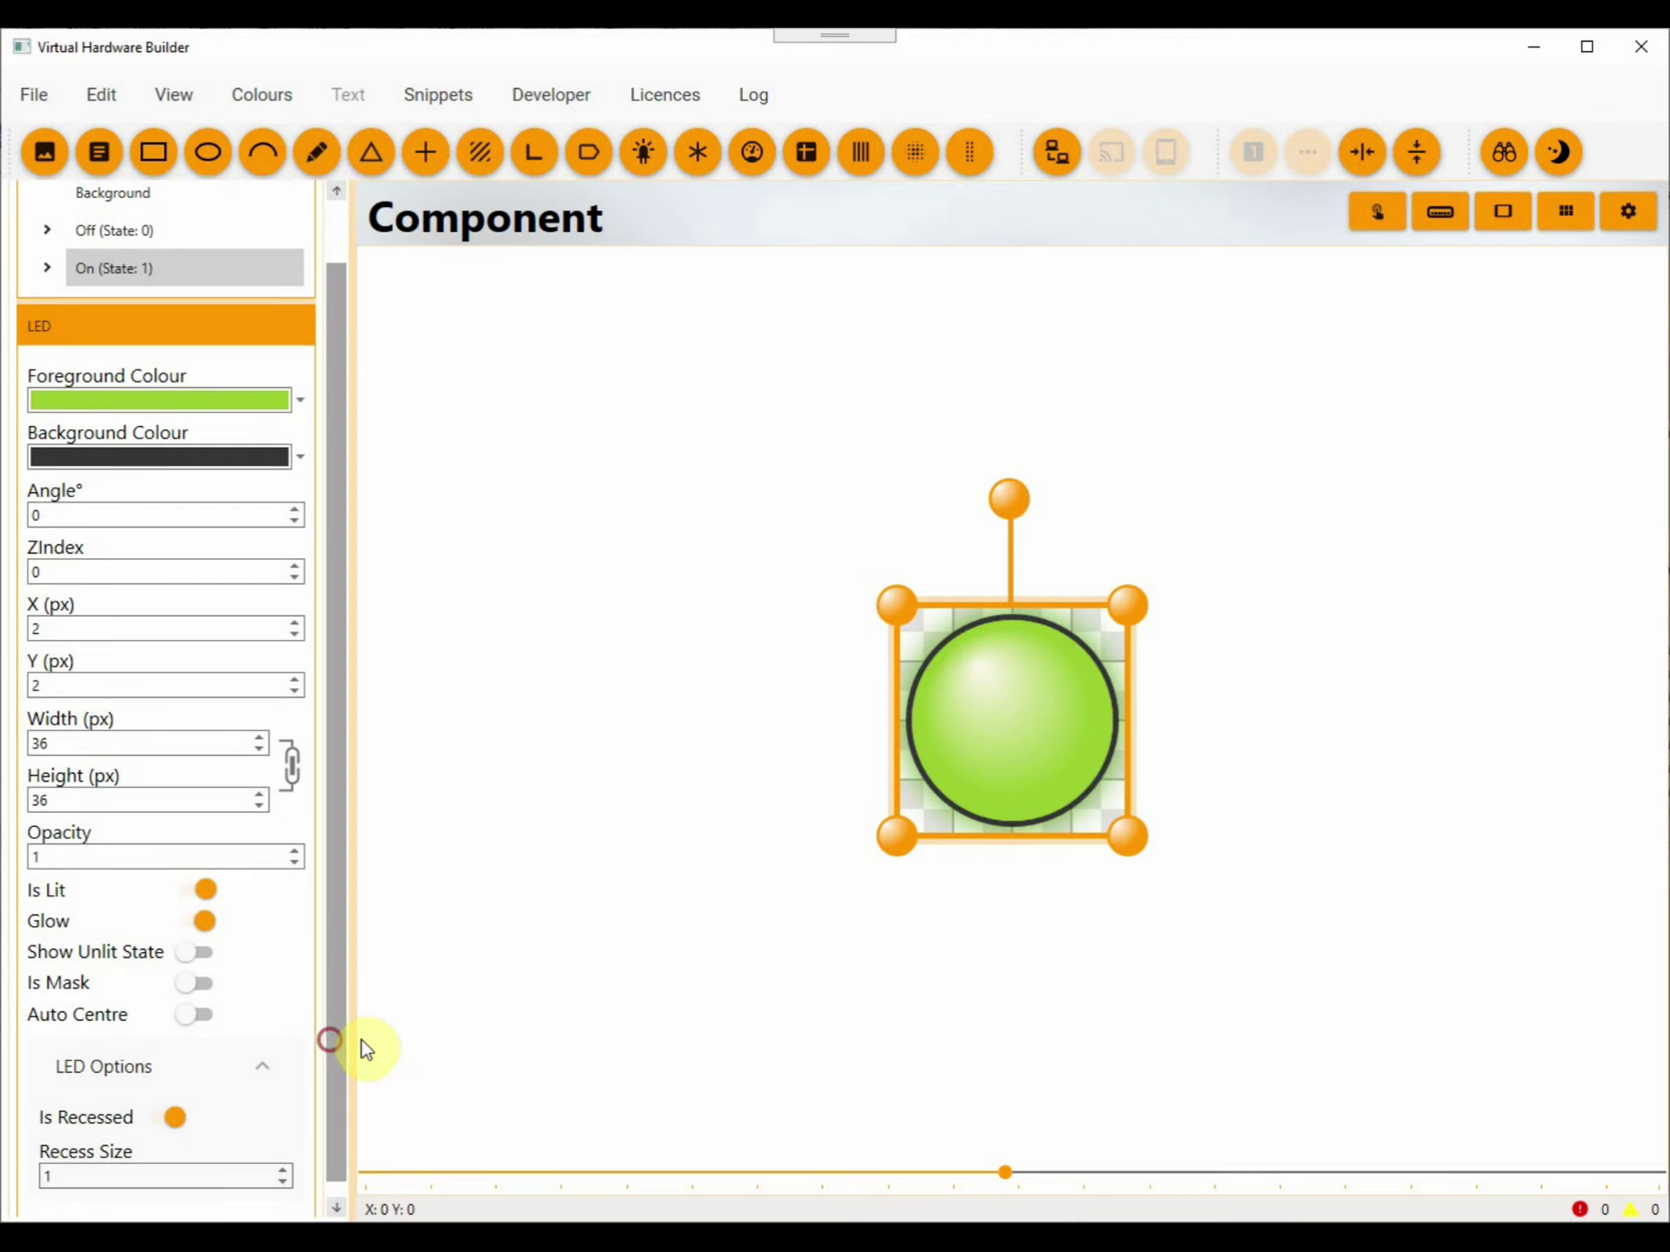
click(508, 995)
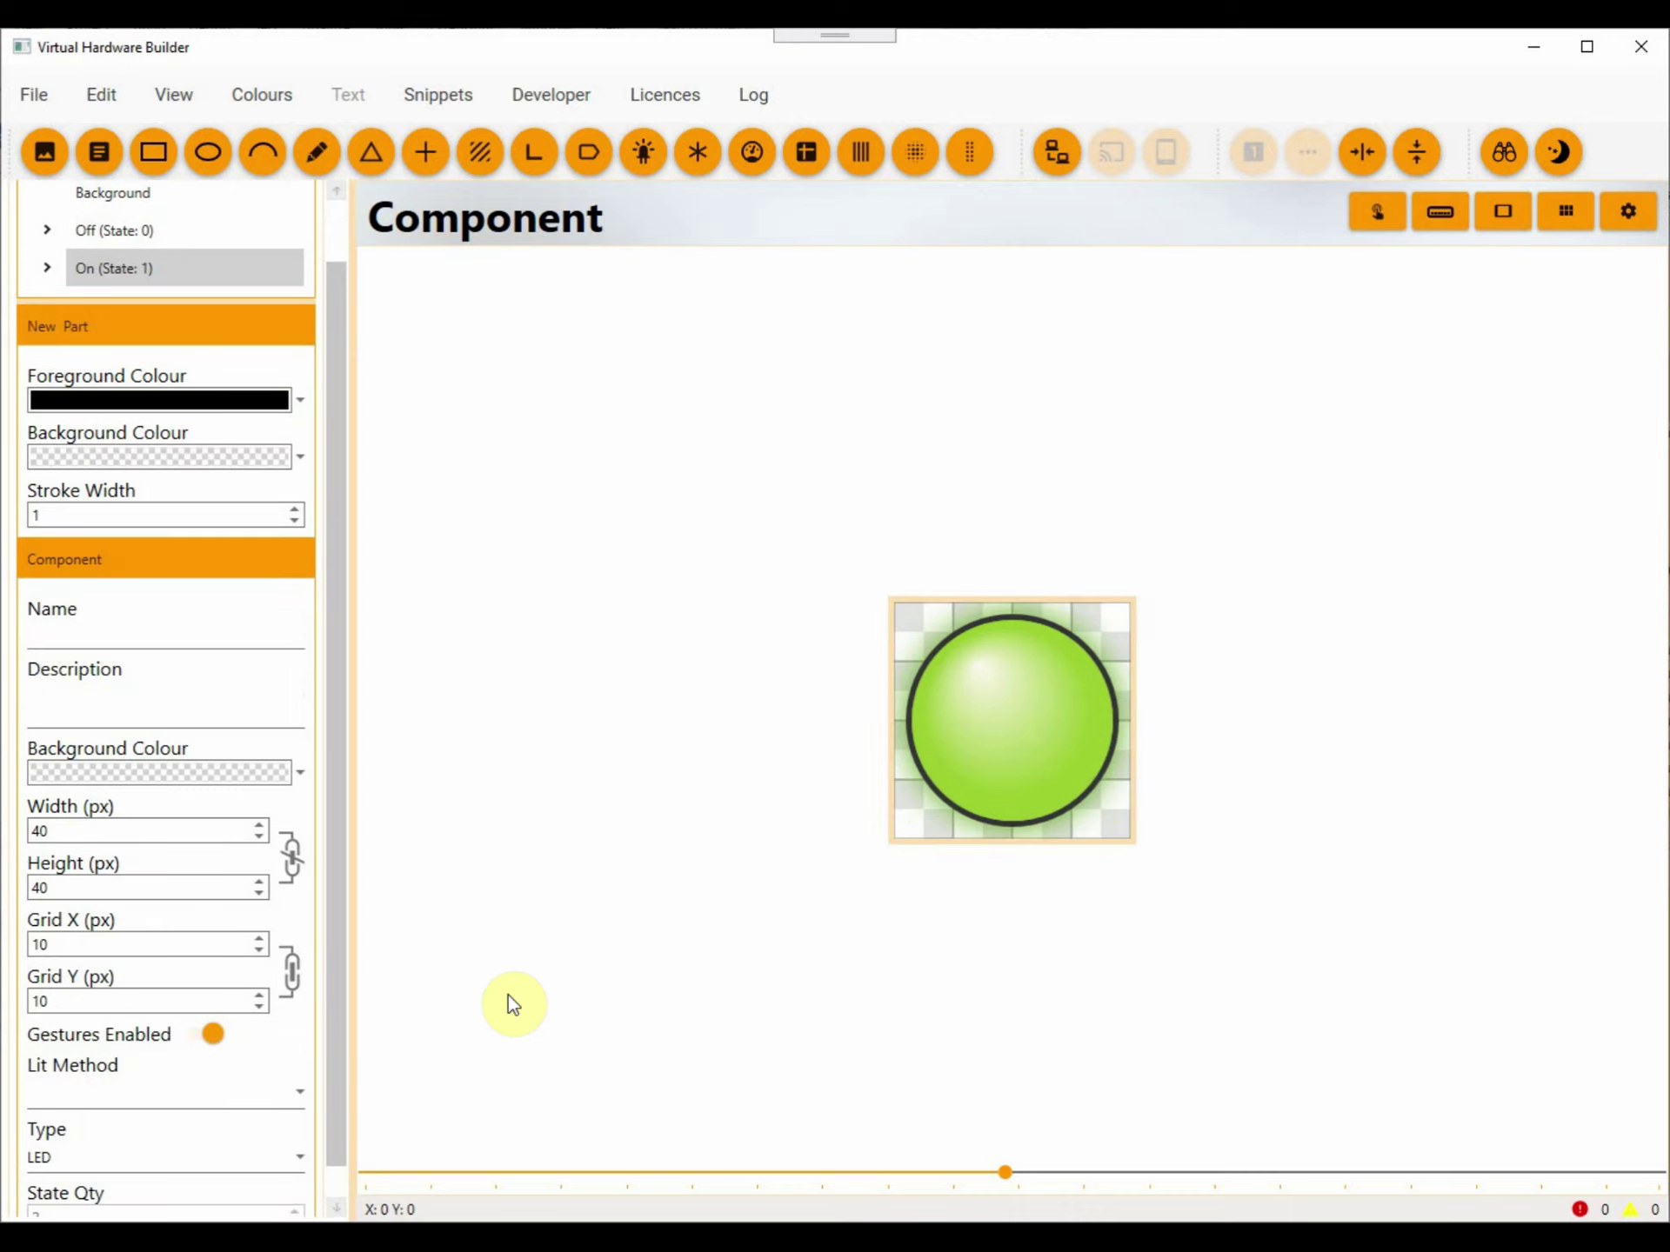
Step: Choose DataDriven from the component's Lit Method dropdown
click(142, 244)
click(139, 270)
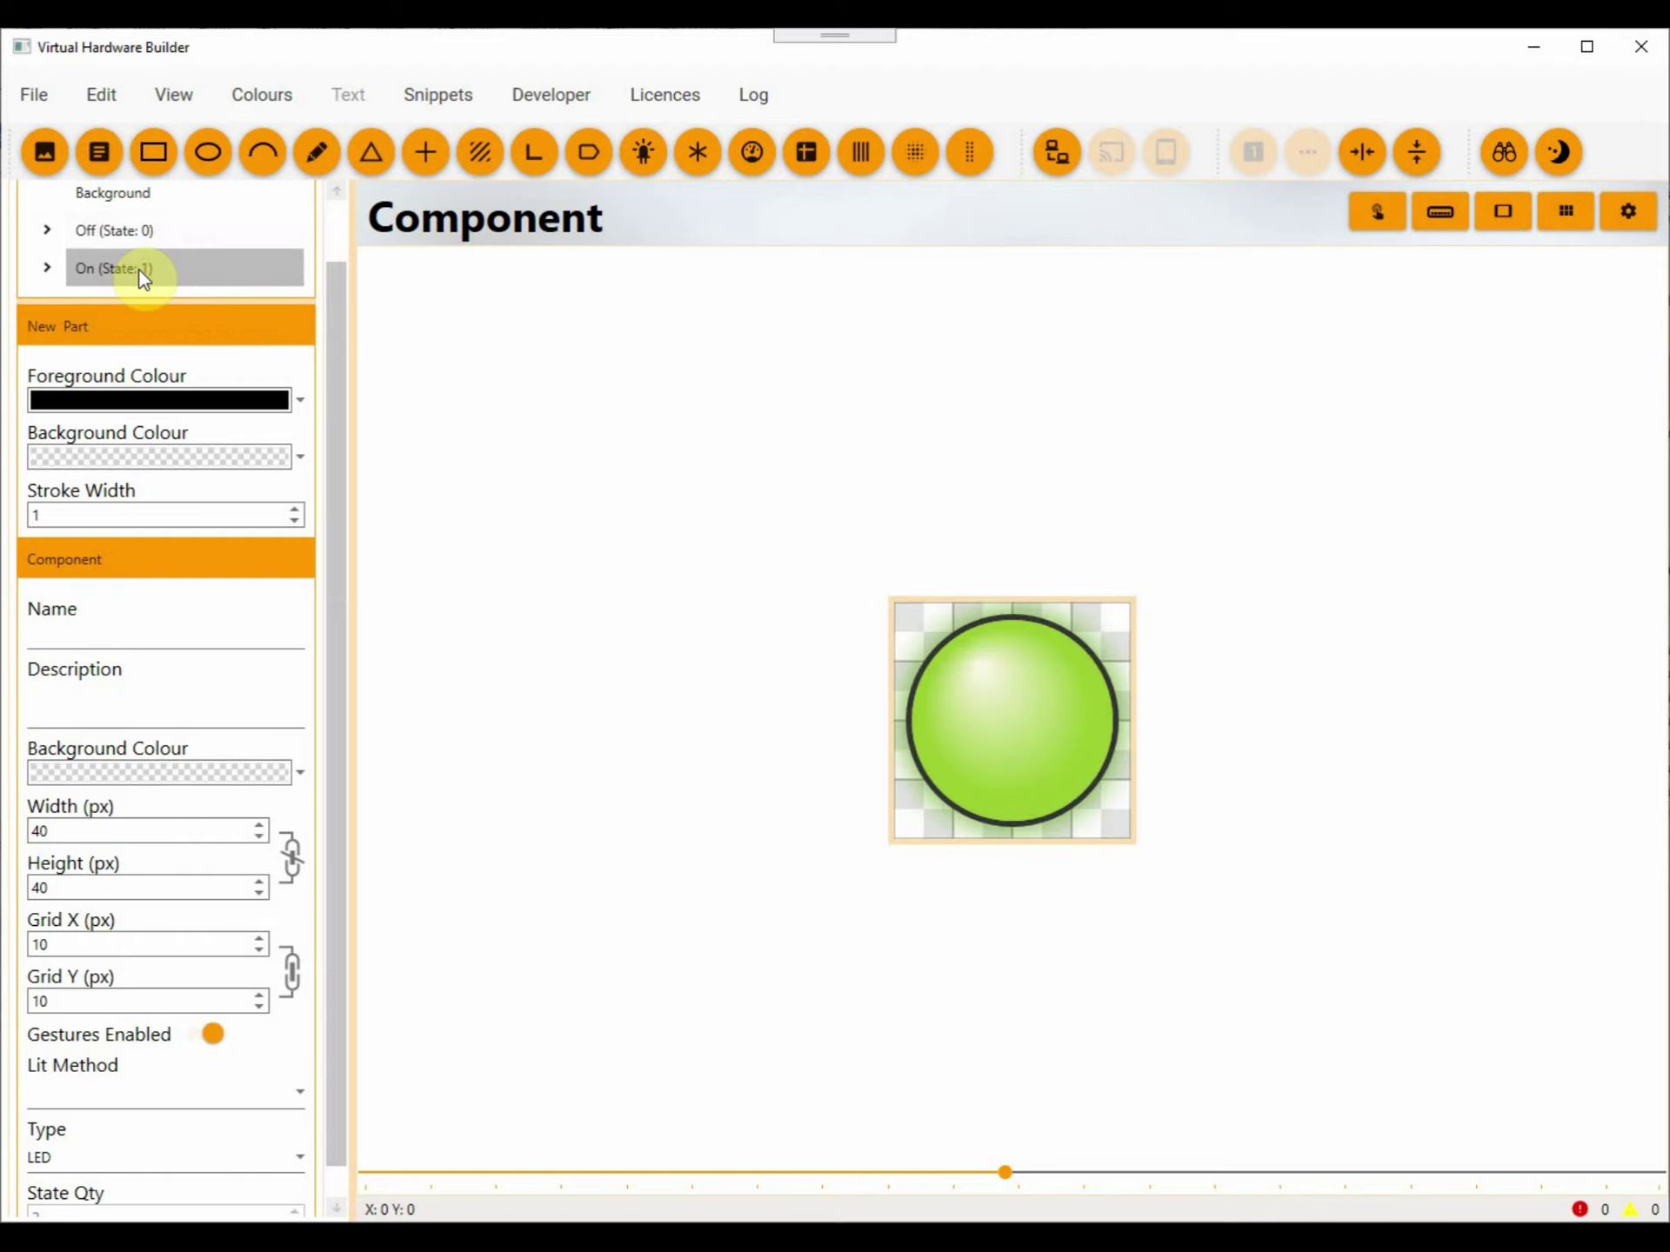
click(265, 1082)
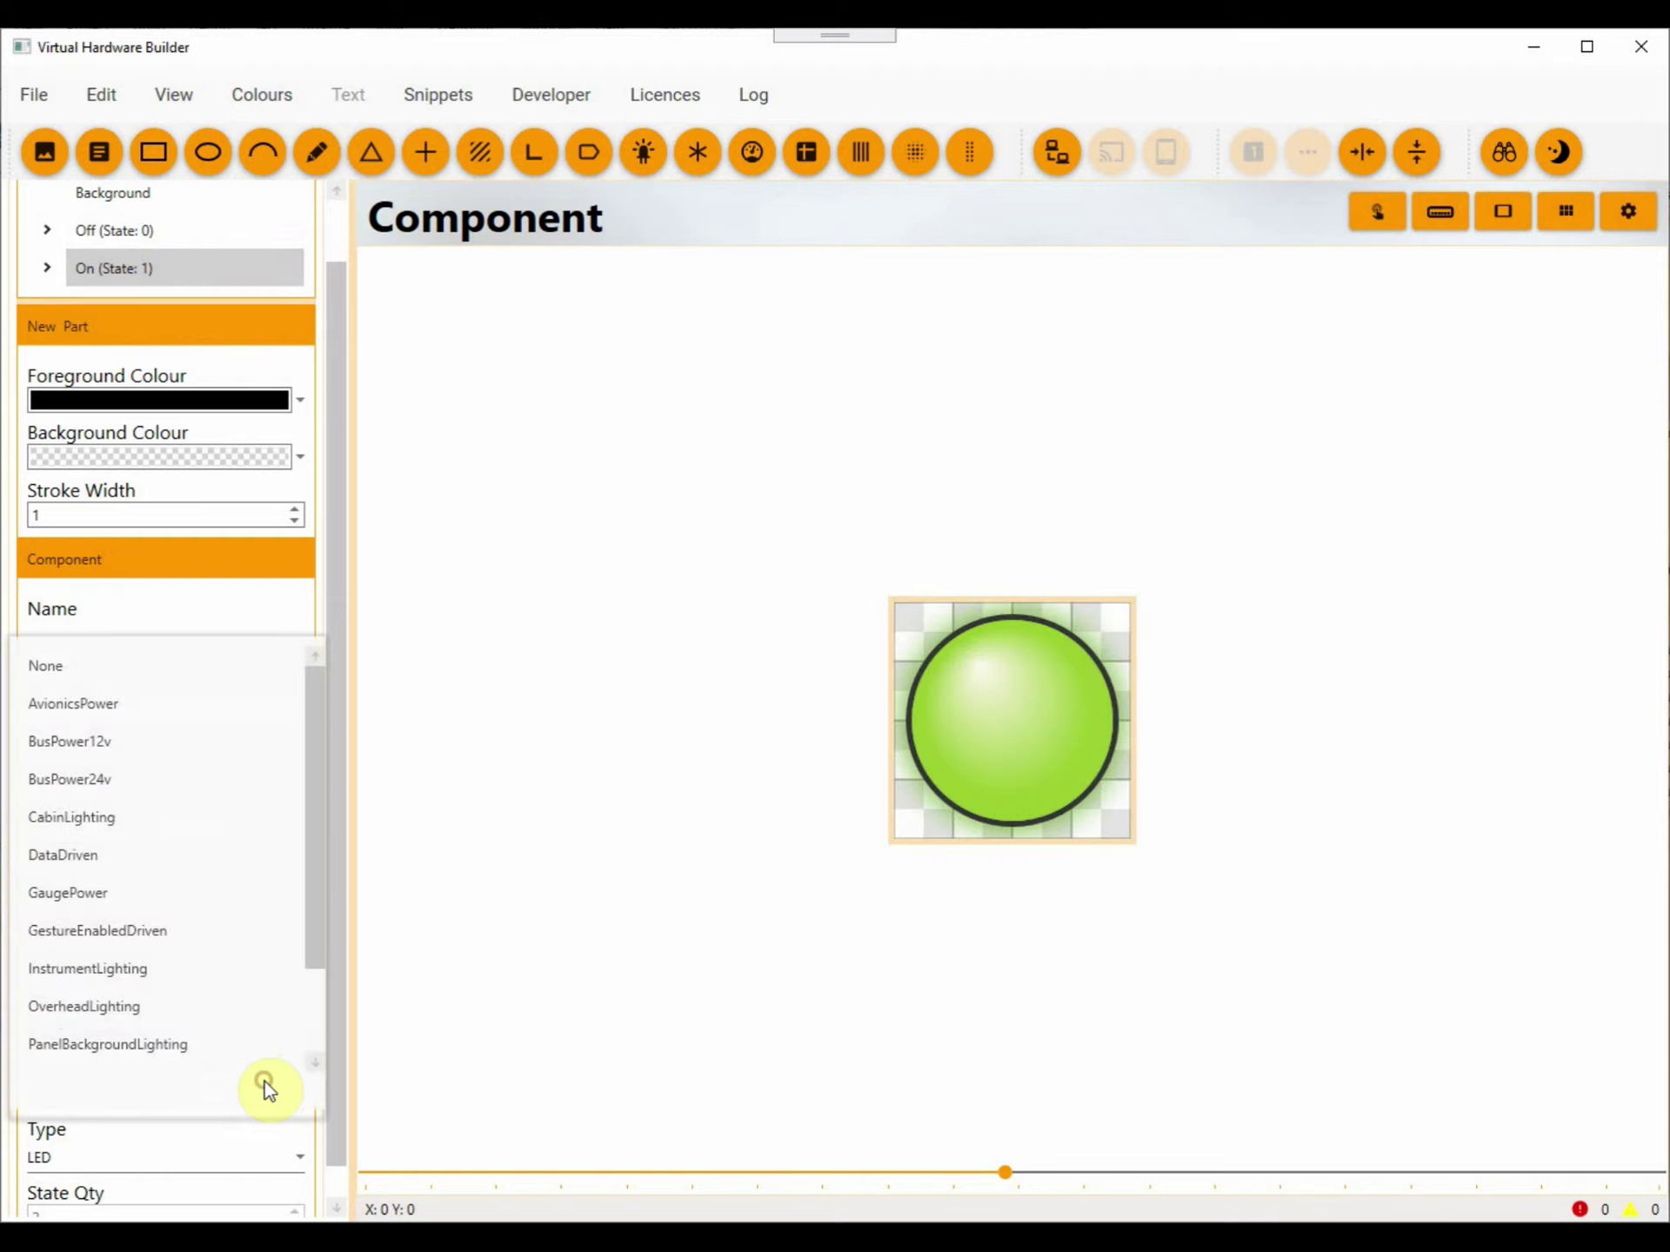
scroll(264, 1082, down, 1)
click(111, 765)
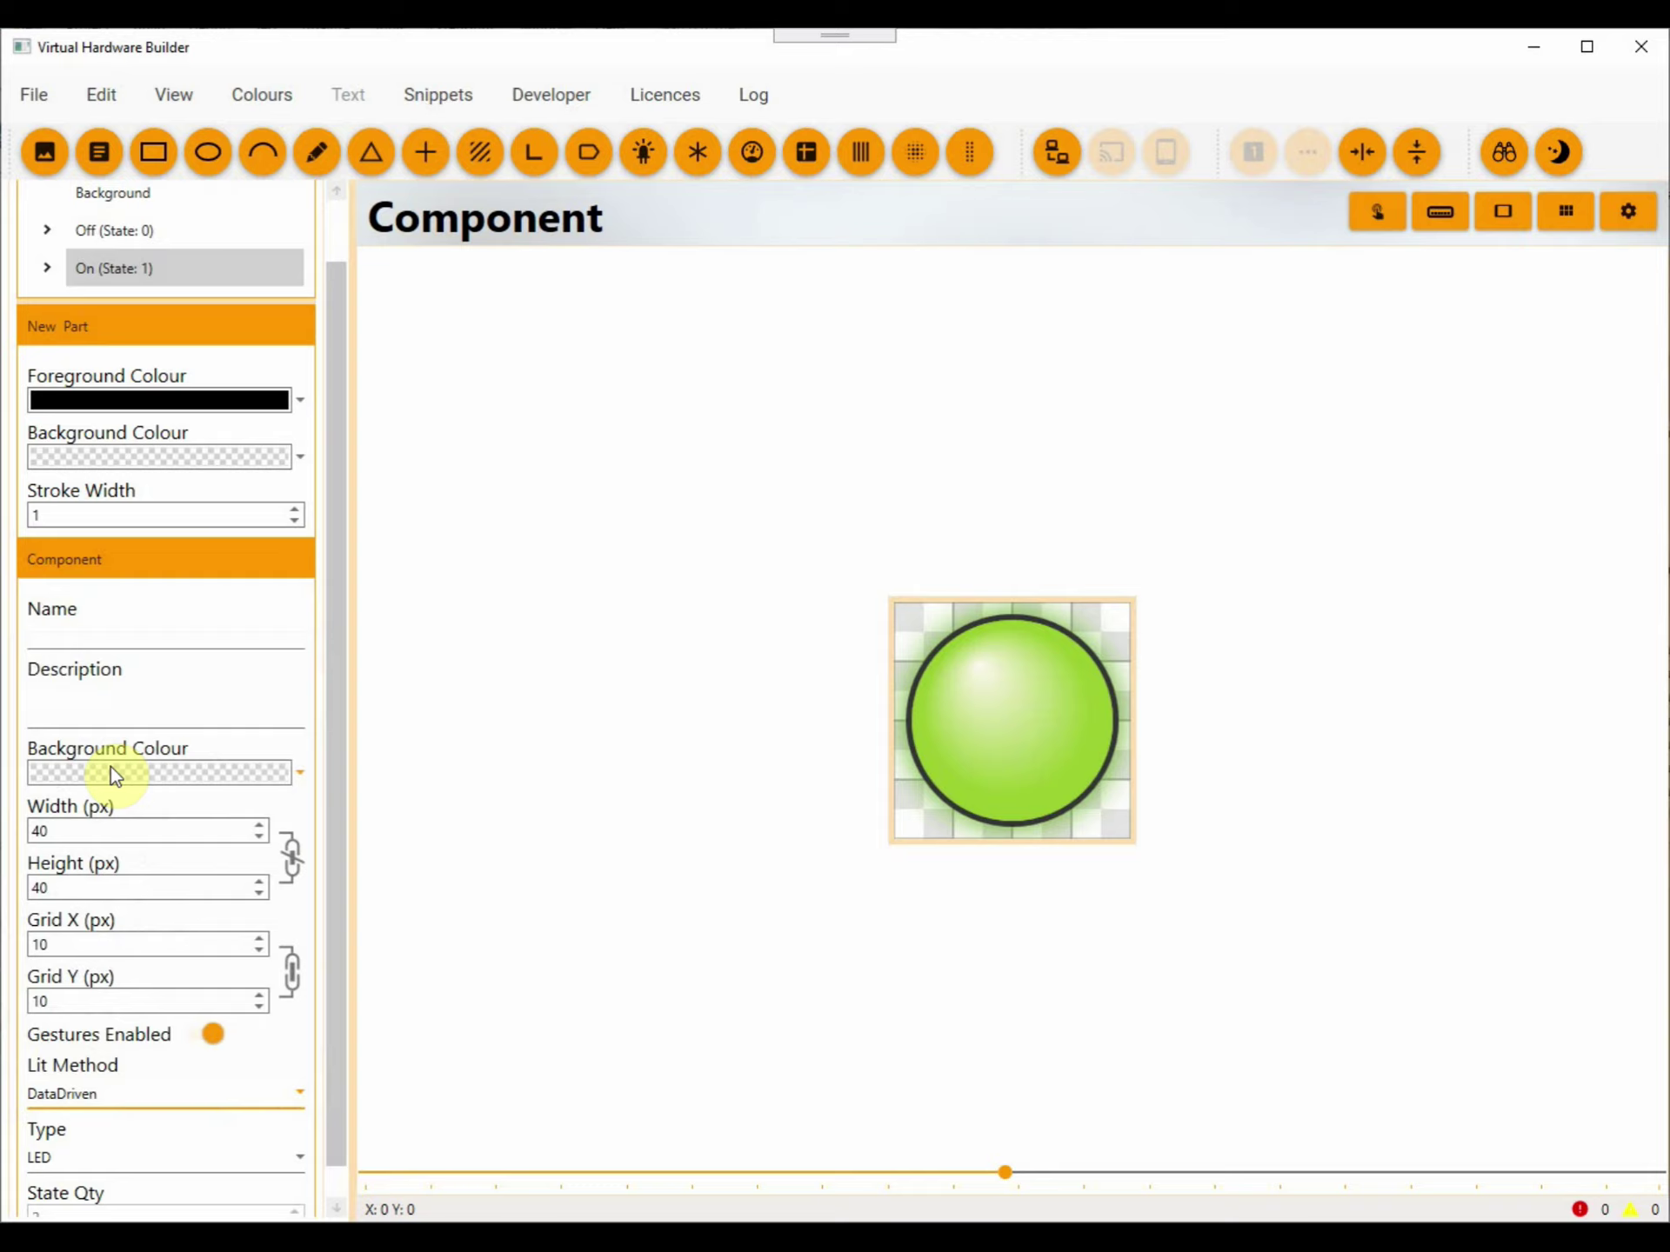
click(92, 635)
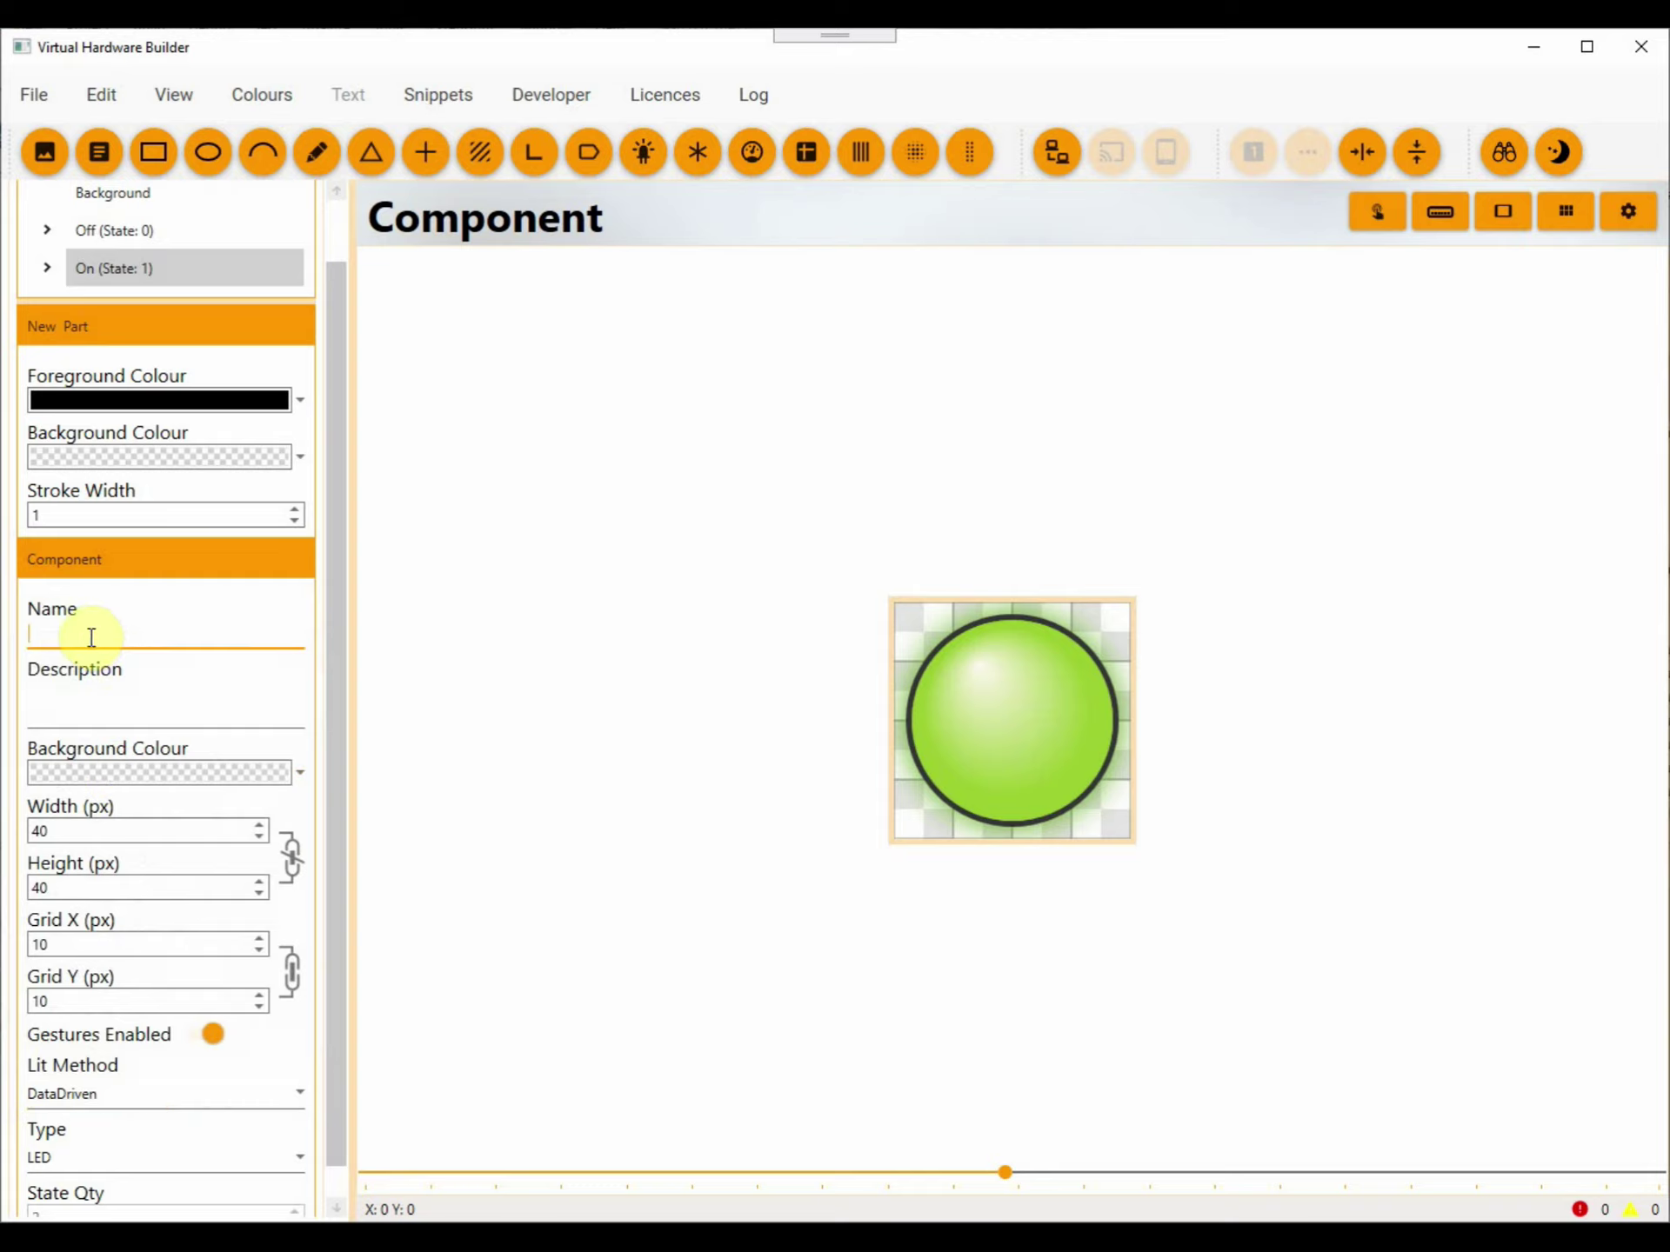
Step: Enter 'LED Green' as the component name and save it via File > Save
text(LED Green)
click(33, 95)
click(85, 276)
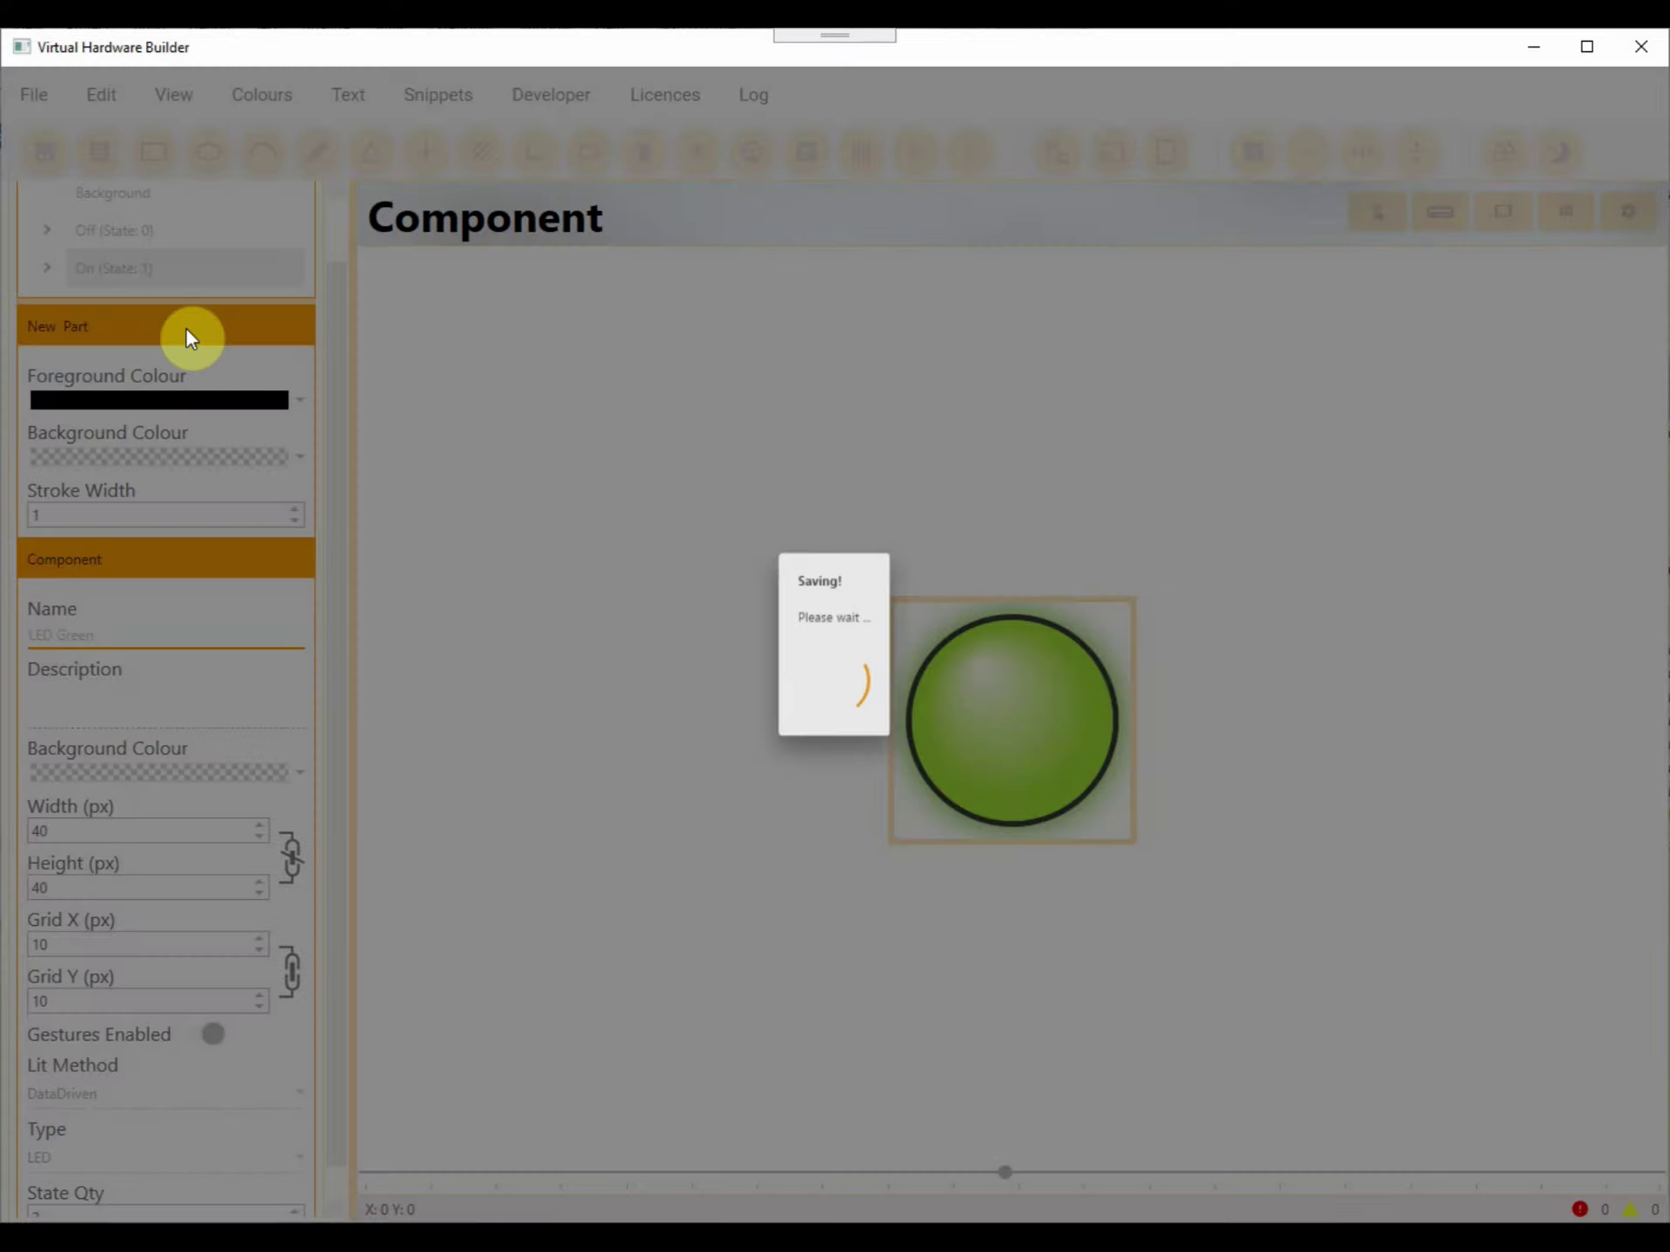